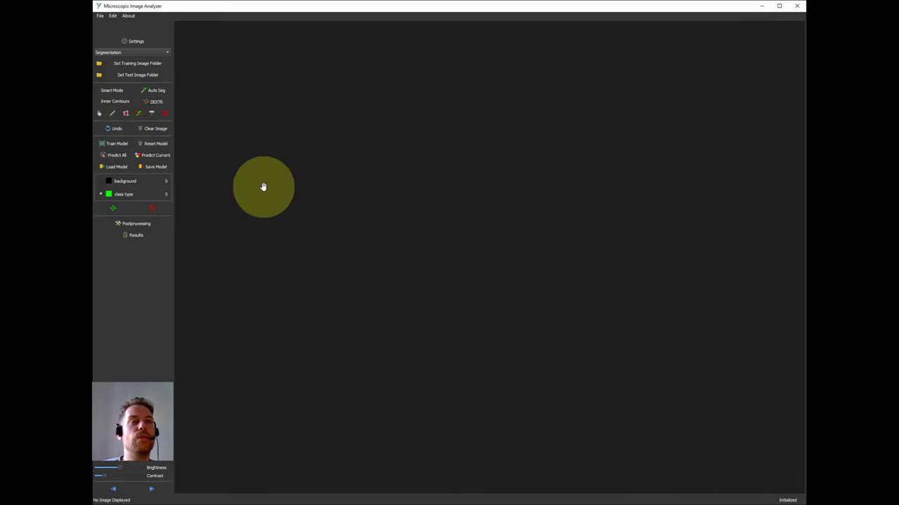
# Step: Reopen the mode dropdown and keep Segmentation as the analysis mode
pyautogui.click(167, 52)
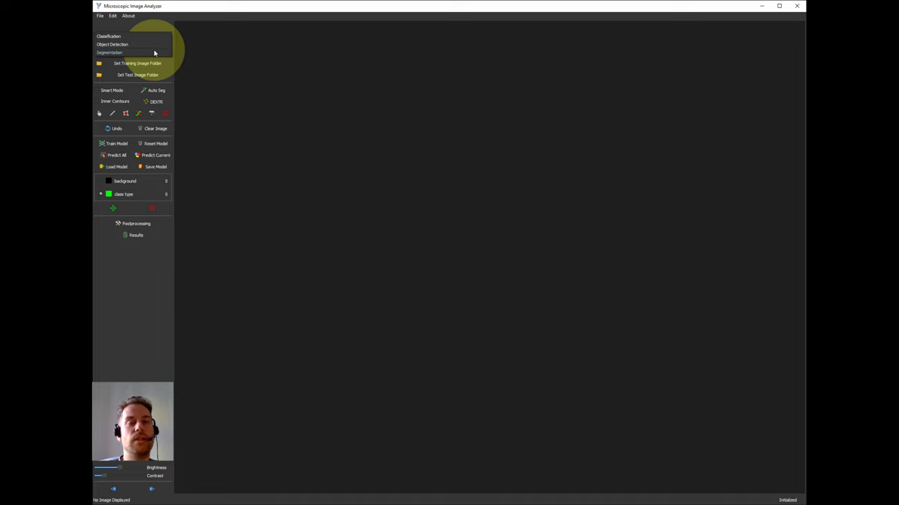
pyautogui.click(155, 53)
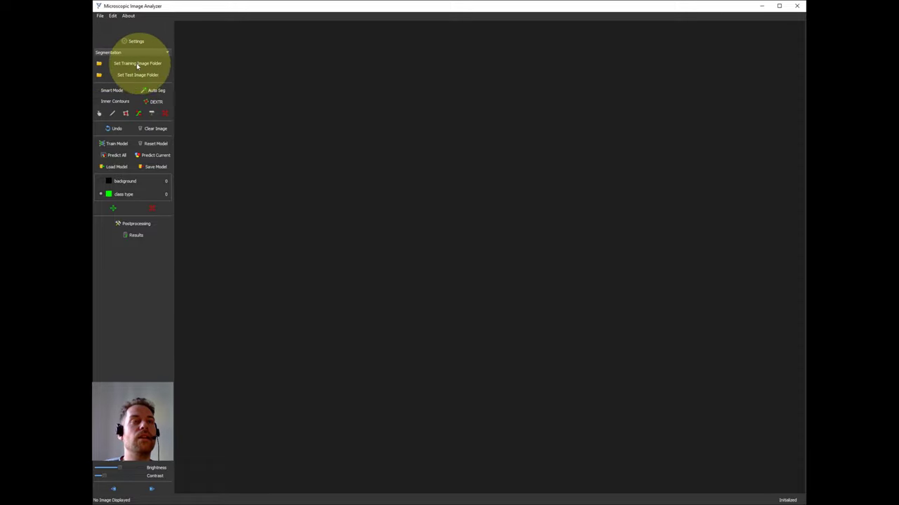
# Step: Browse the folder chooser to Fluo-N2DL-HeLa\train, compare series 01 and 02, and select 01
pyautogui.click(100, 64)
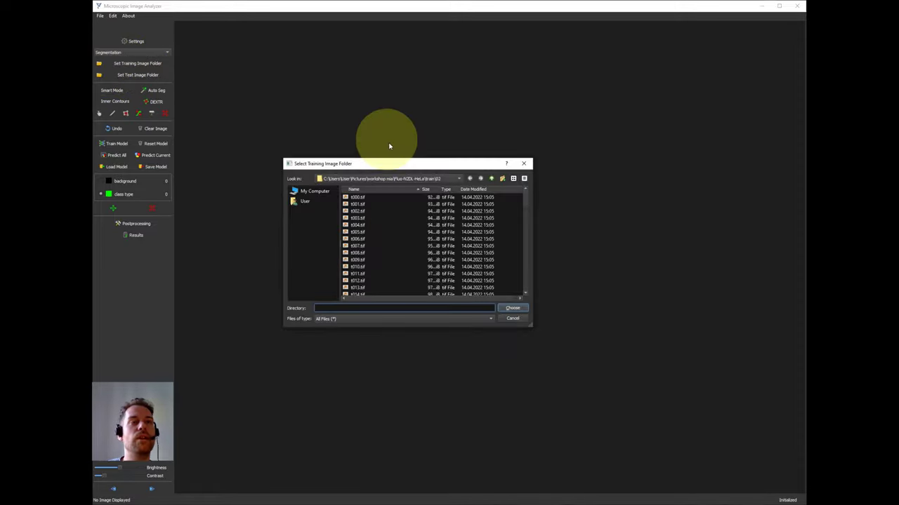
pyautogui.moveTo(401, 162); pyautogui.dragTo(401, 132)
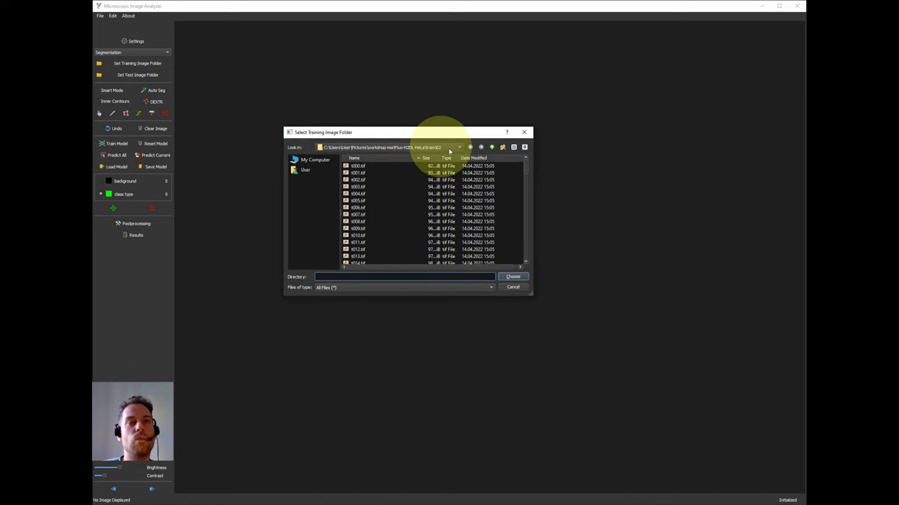
pyautogui.click(491, 147)
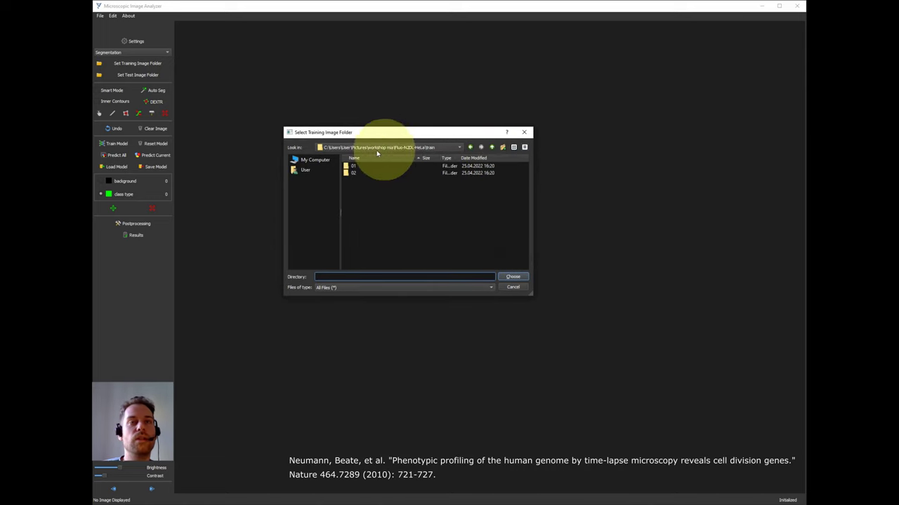
pyautogui.click(491, 147)
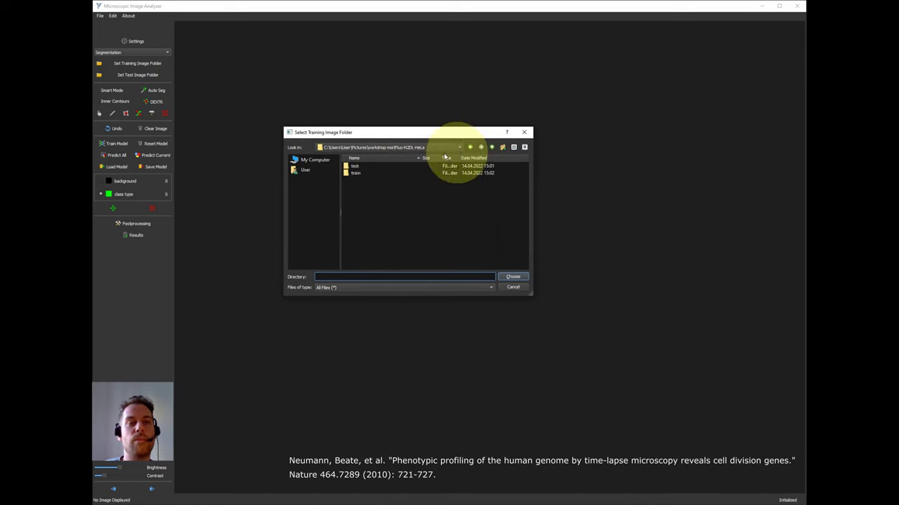
pyautogui.click(356, 173)
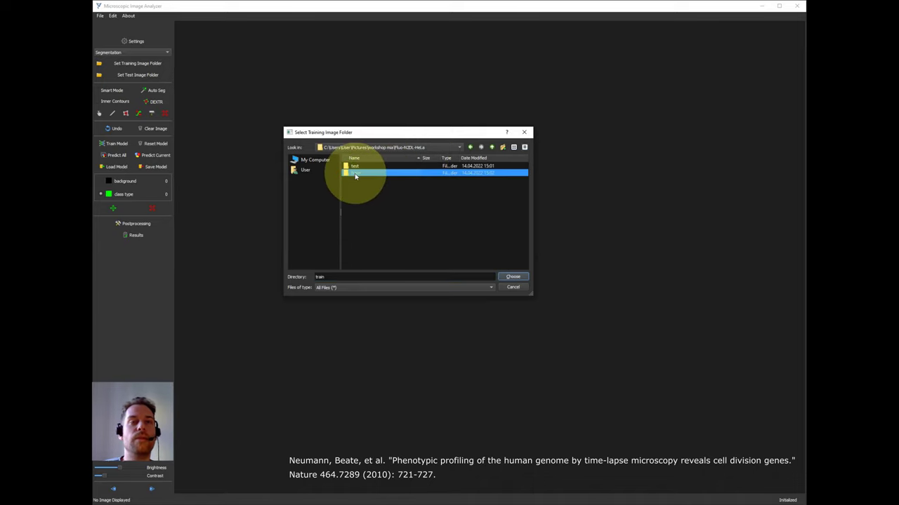
pyautogui.doubleClick(357, 173)
pyautogui.doubleClick(357, 167)
pyautogui.scroll(-13, 421, 207)
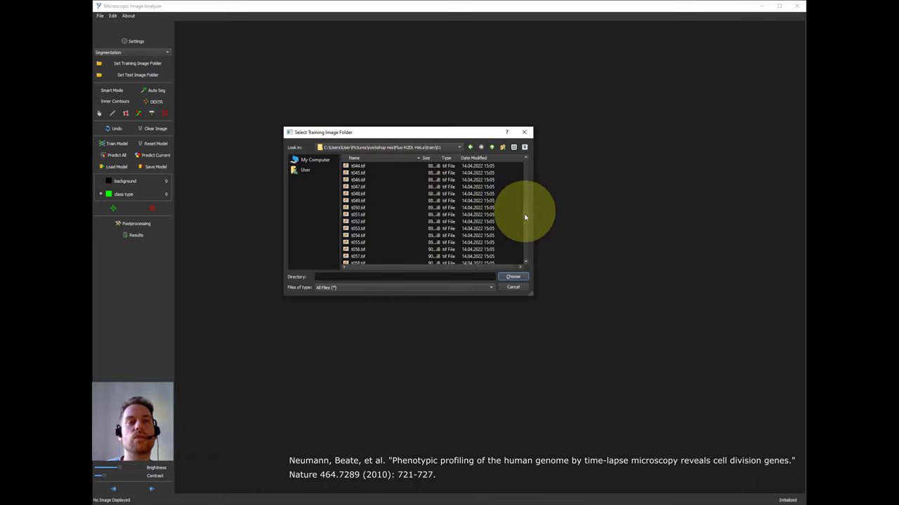
pyautogui.click(491, 147)
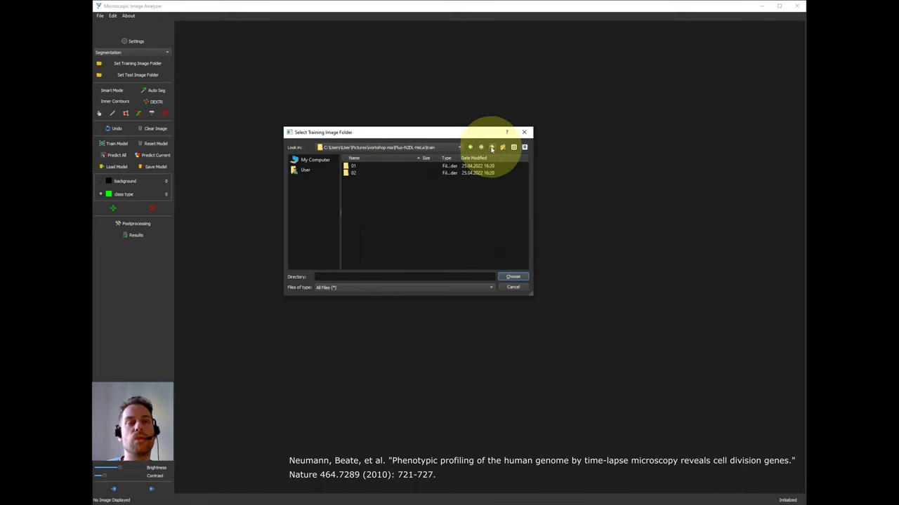
pyautogui.doubleClick(372, 172)
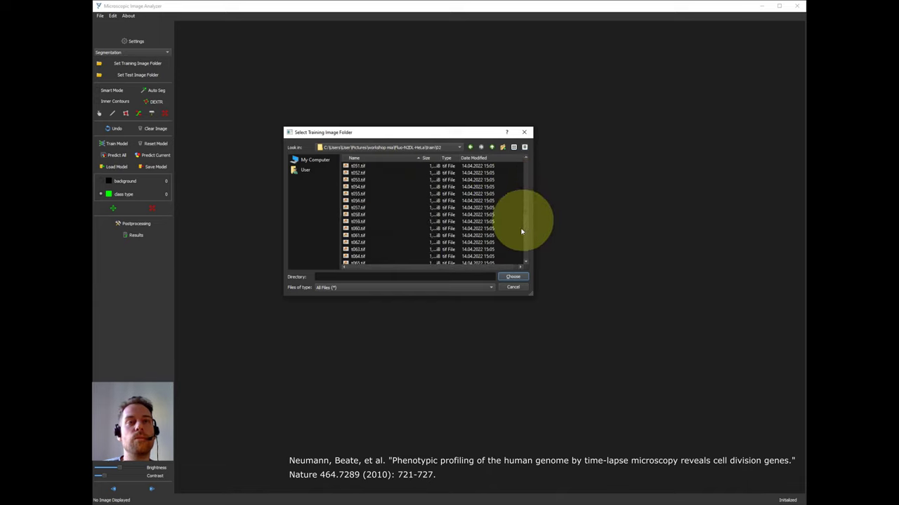
pyautogui.click(492, 147)
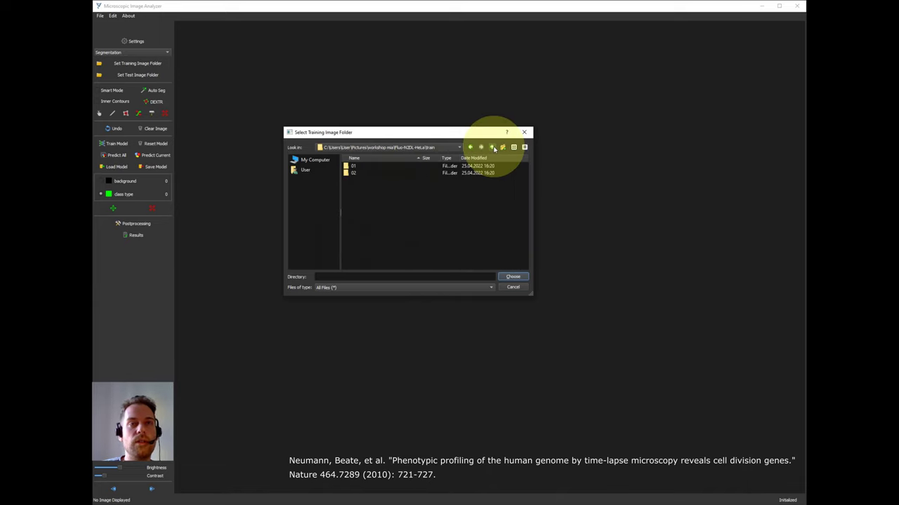
pyautogui.click(359, 166)
# Step: Confirm train\01 as the training folder and zoom t000.tif in and out
pyautogui.click(511, 277)
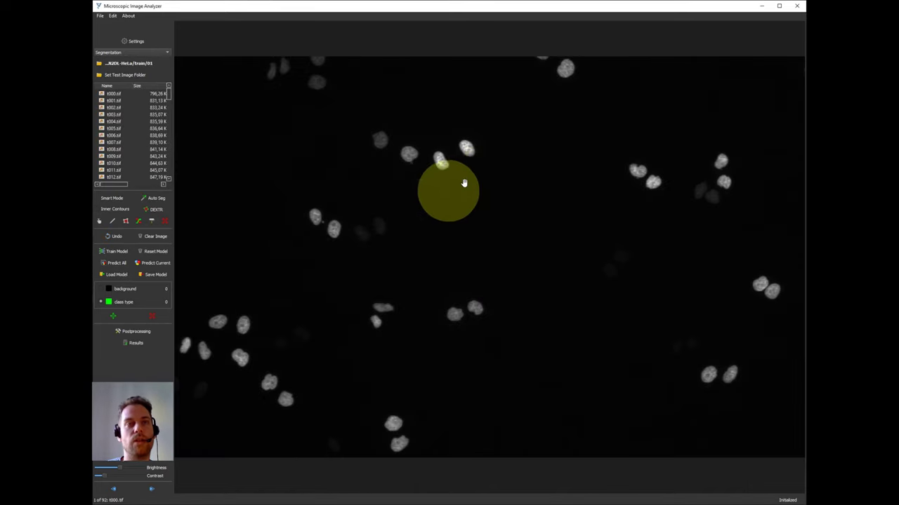
pyautogui.scroll(5, 395, 82)
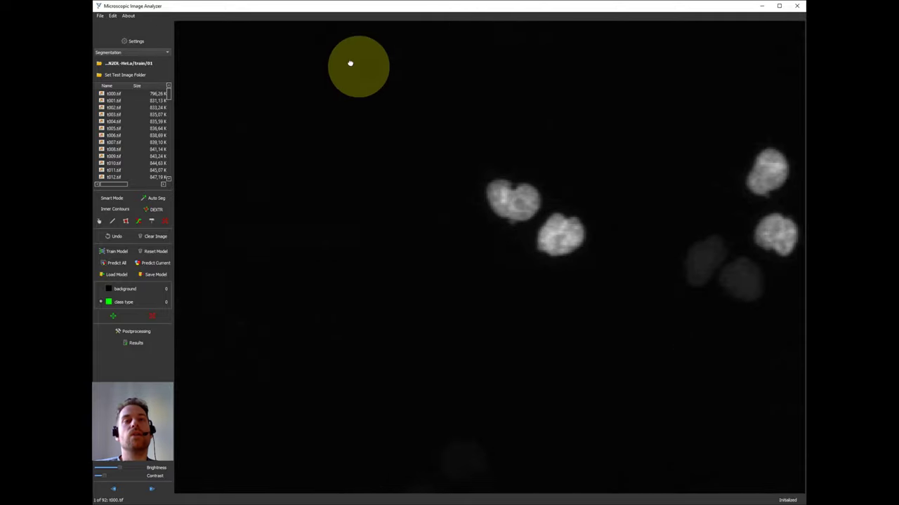
pyautogui.scroll(-5, 347, 59)
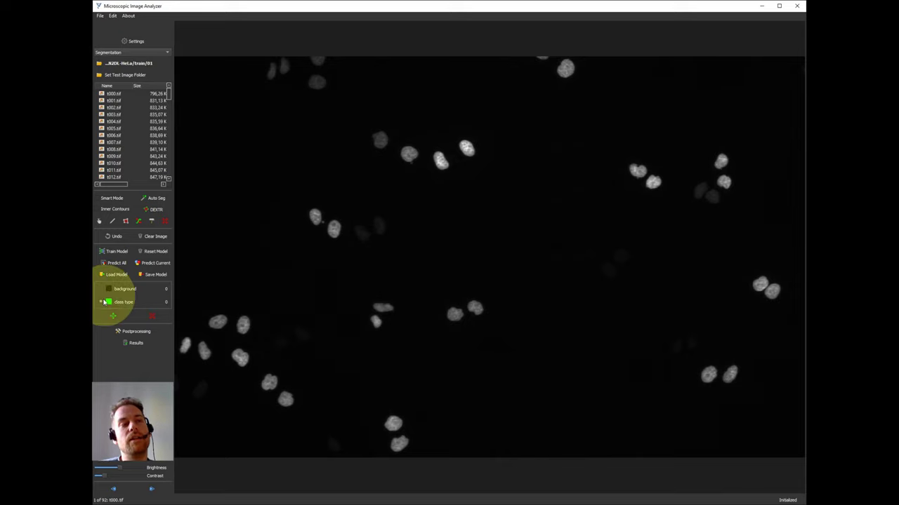
# Step: Add two extra class types, then delete both again
pyautogui.click(113, 316)
pyautogui.click(114, 329)
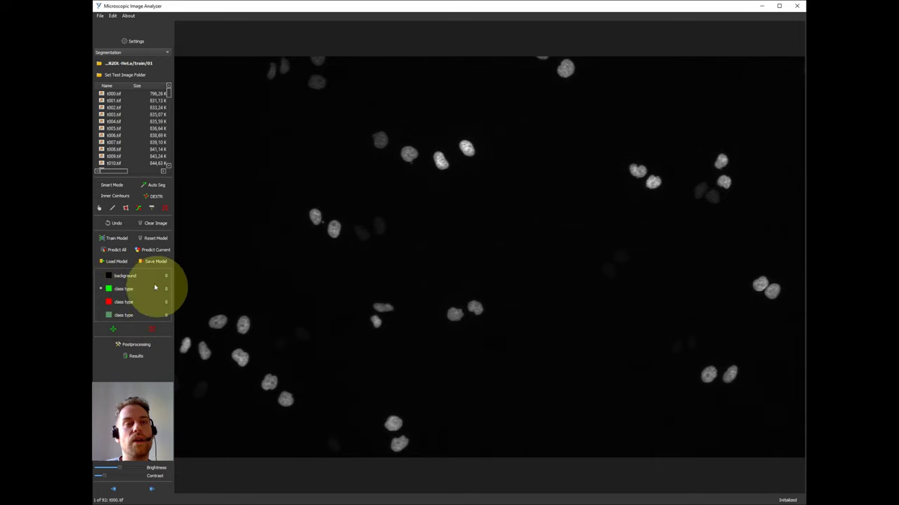
pyautogui.click(151, 328)
pyautogui.click(151, 321)
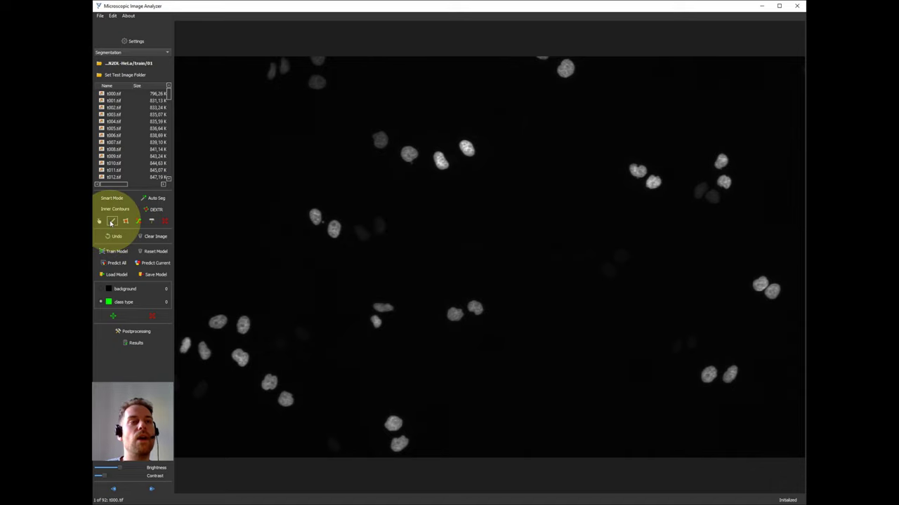
# Step: Zoom the image and freehand-outline a green region near the centre
pyautogui.click(99, 222)
pyautogui.scroll(2, 446, 283)
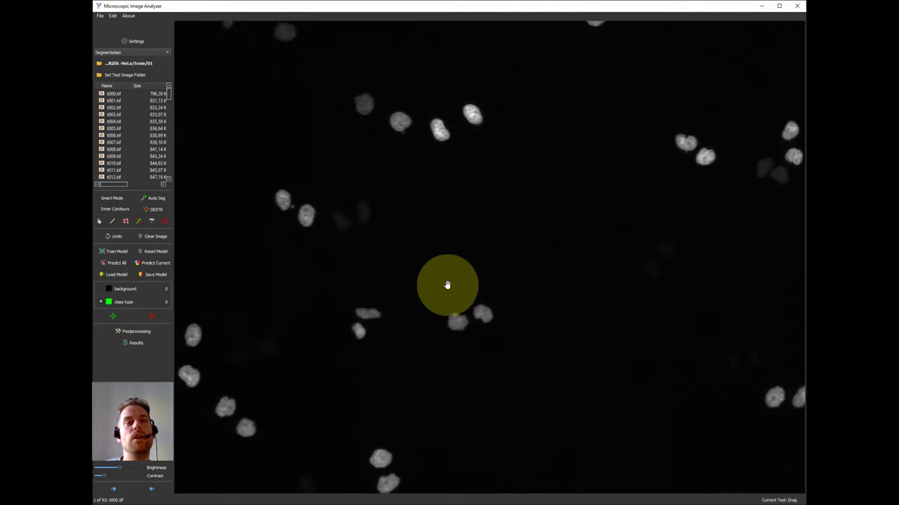
pyautogui.scroll(-3, 441, 304)
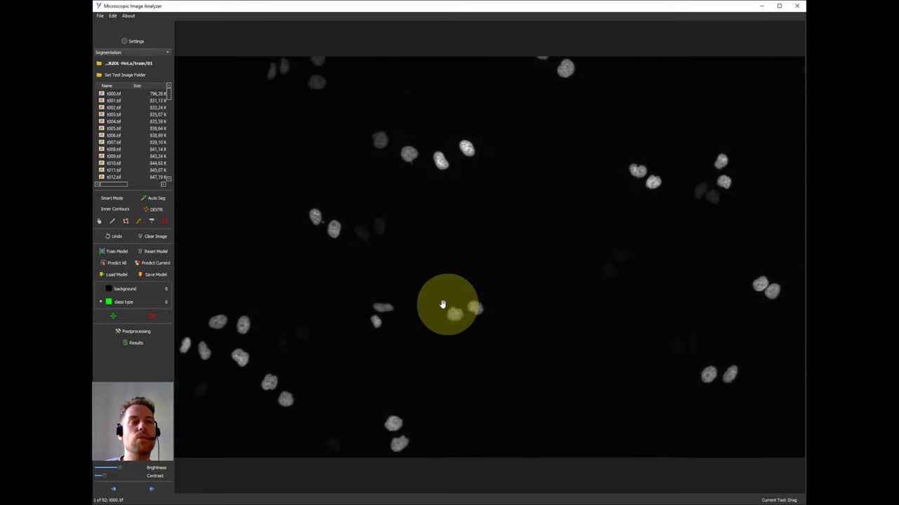
pyautogui.click(112, 221)
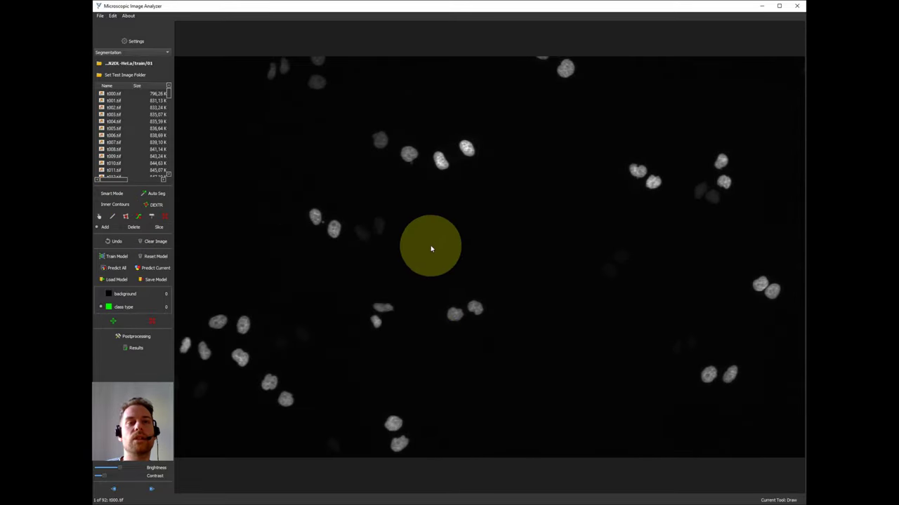
pyautogui.moveTo(394, 224)
pyautogui.mouseDown()
pyautogui.moveTo(416, 296)
pyautogui.moveTo(480, 269)
pyautogui.moveTo(444, 211)
pyautogui.mouseUp()
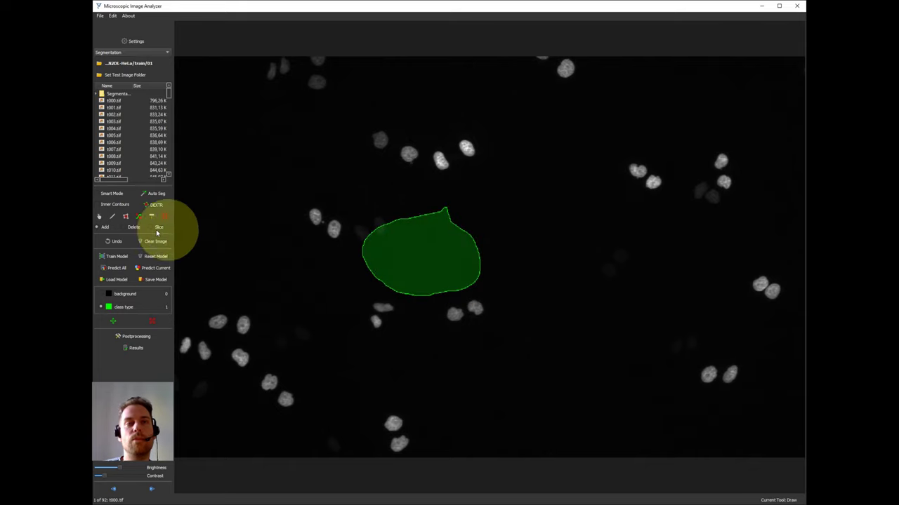
# Step: Cut a notch from the region's top, then test Inner Contours on and off
pyautogui.click(128, 228)
pyautogui.moveTo(461, 233)
pyautogui.mouseDown()
pyautogui.moveTo(452, 195)
pyautogui.moveTo(412, 233)
pyautogui.moveTo(459, 247)
pyautogui.moveTo(427, 264)
pyautogui.mouseUp()
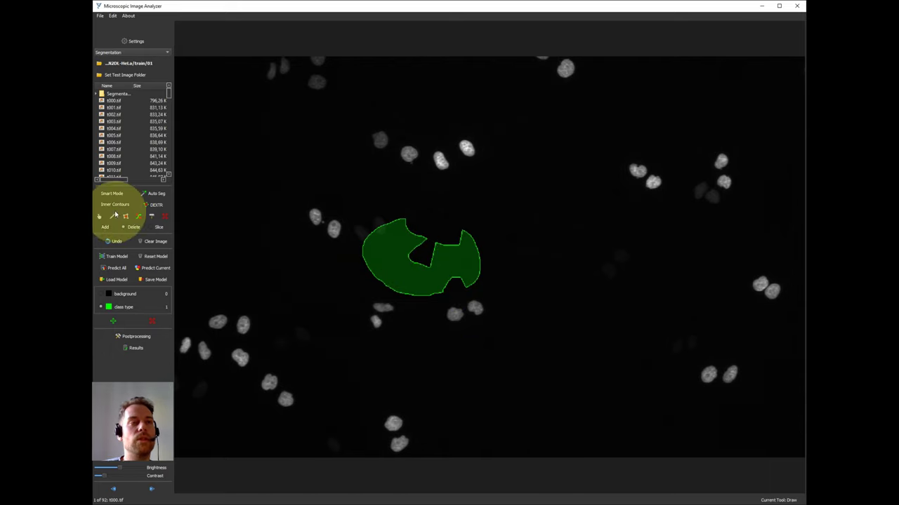
pyautogui.click(113, 205)
pyautogui.moveTo(385, 249)
pyautogui.mouseDown()
pyautogui.moveTo(415, 238)
pyautogui.moveTo(404, 241)
pyautogui.moveTo(412, 243)
pyautogui.moveTo(398, 266)
pyautogui.moveTo(410, 282)
pyautogui.moveTo(415, 274)
pyautogui.moveTo(391, 259)
pyautogui.moveTo(431, 278)
pyautogui.moveTo(403, 245)
pyautogui.moveTo(409, 294)
pyautogui.mouseUp()
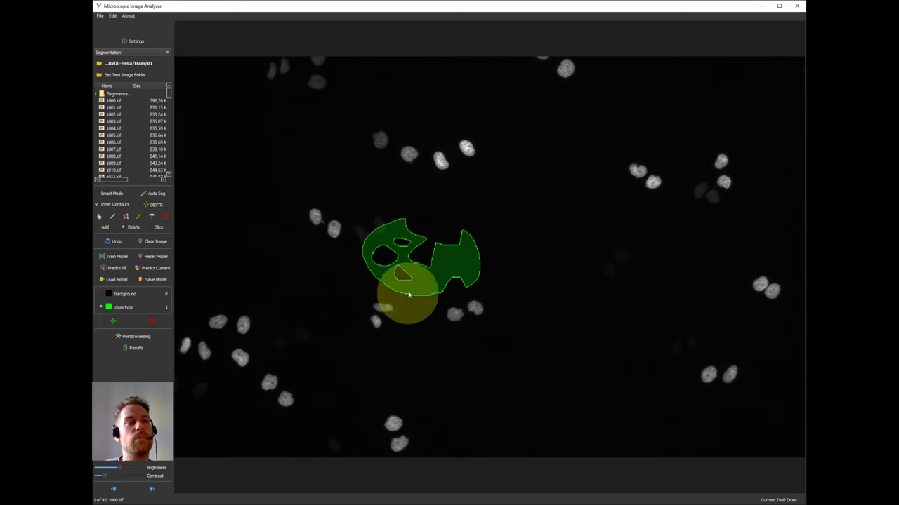
pyautogui.click(112, 205)
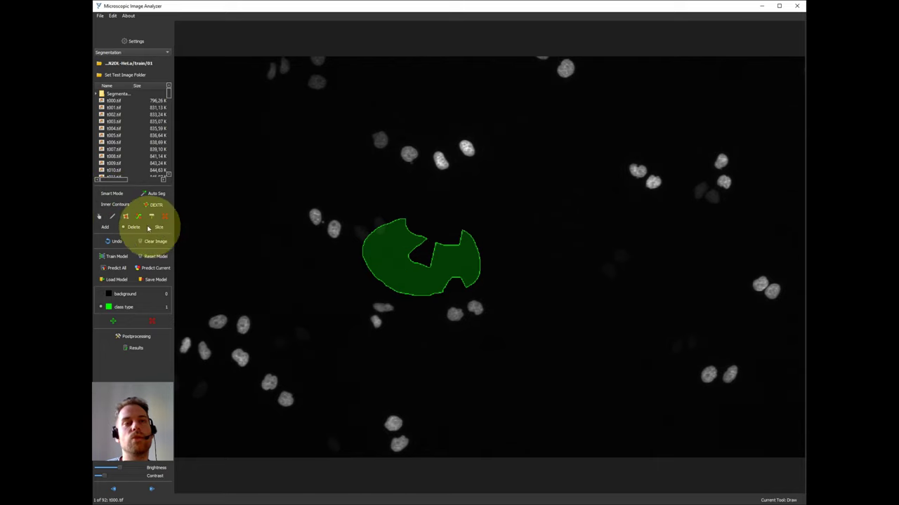
# Step: Draw a seven-corner polygon green region to the right of the first one
pyautogui.click(513, 172)
pyautogui.click(475, 177)
pyautogui.click(482, 201)
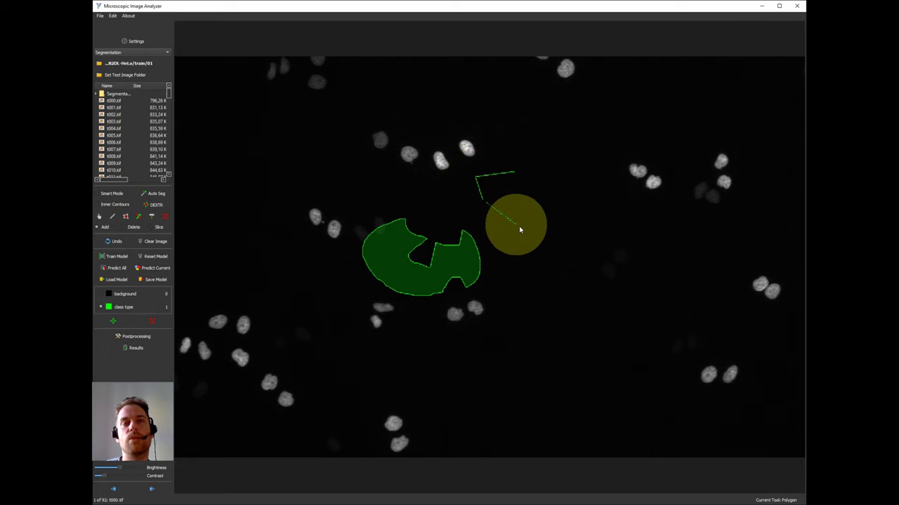
pyautogui.click(520, 227)
pyautogui.click(534, 287)
pyautogui.click(574, 279)
pyautogui.click(548, 202)
pyautogui.doubleClick(546, 170)
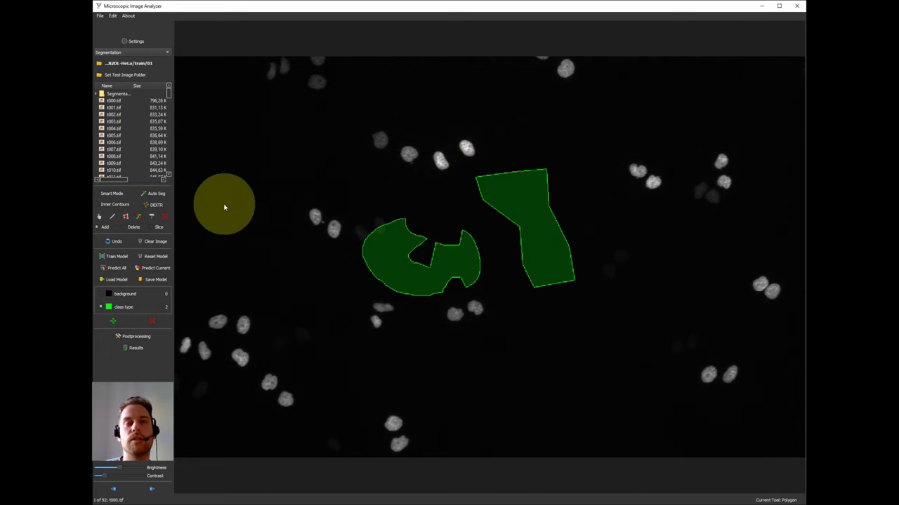
# Step: Extend the right region at its top-left corner and left edge with the Extend/Erase brush
pyautogui.click(165, 216)
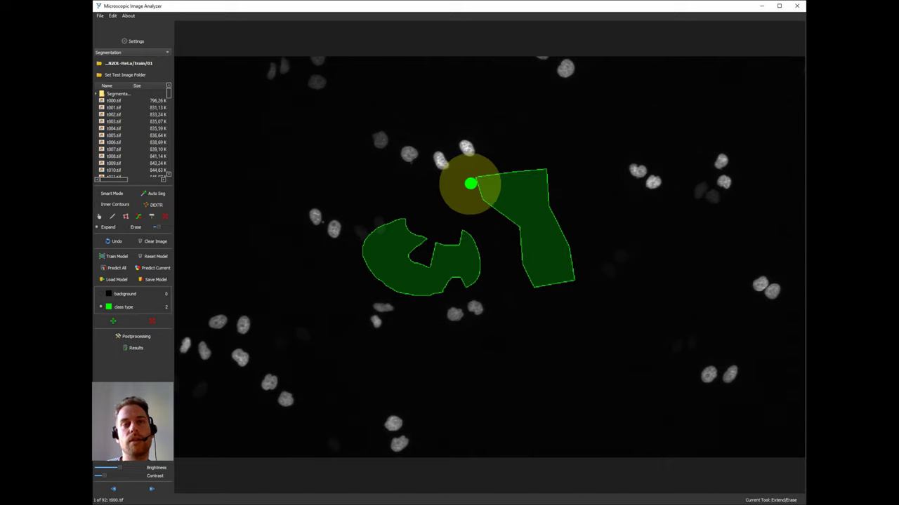
pyautogui.moveTo(474, 184)
pyautogui.mouseDown()
pyautogui.moveTo(501, 229)
pyautogui.moveTo(499, 216)
pyautogui.moveTo(515, 220)
pyautogui.moveTo(506, 248)
pyautogui.moveTo(530, 279)
pyautogui.moveTo(521, 240)
pyautogui.moveTo(511, 264)
pyautogui.moveTo(523, 264)
pyautogui.moveTo(527, 293)
pyautogui.moveTo(553, 299)
pyautogui.moveTo(578, 278)
pyautogui.moveTo(559, 288)
pyautogui.moveTo(577, 277)
pyautogui.moveTo(575, 245)
pyautogui.mouseUp()
pyautogui.moveTo(499, 235)
pyautogui.mouseDown()
pyautogui.moveTo(525, 249)
pyautogui.moveTo(473, 241)
pyautogui.moveTo(449, 250)
pyautogui.moveTo(466, 234)
pyautogui.moveTo(472, 244)
pyautogui.moveTo(459, 260)
pyautogui.moveTo(468, 301)
pyautogui.mouseUp()
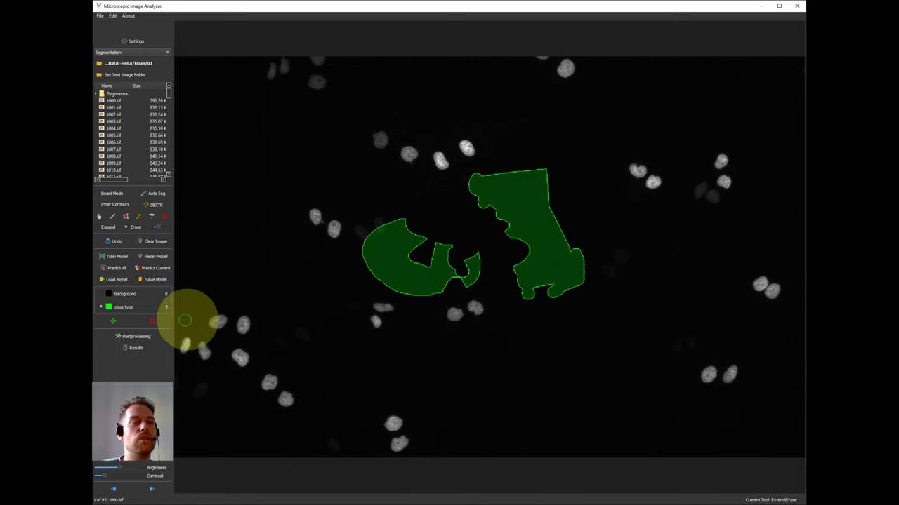
# Step: Add a red class and paint three red marks over dividing cells
pyautogui.click(121, 323)
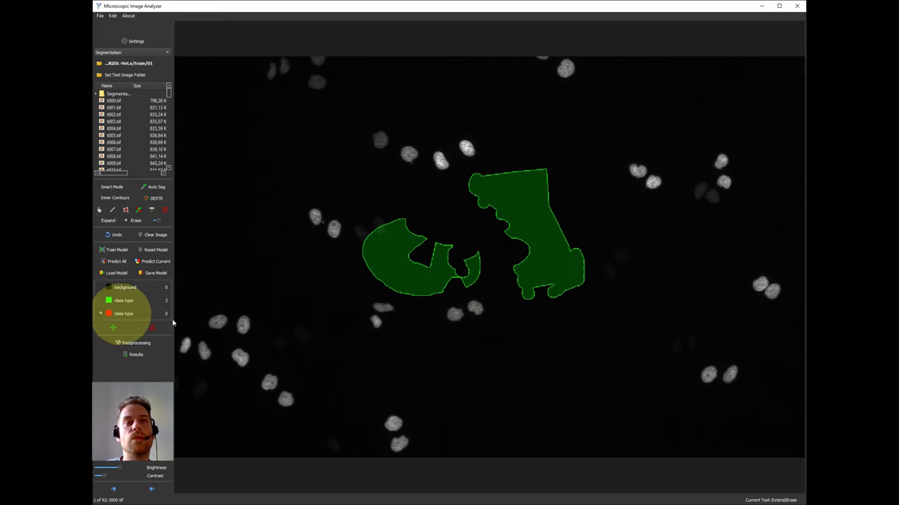
pyautogui.moveTo(429, 182); pyautogui.dragTo(422, 204)
pyautogui.click(456, 213)
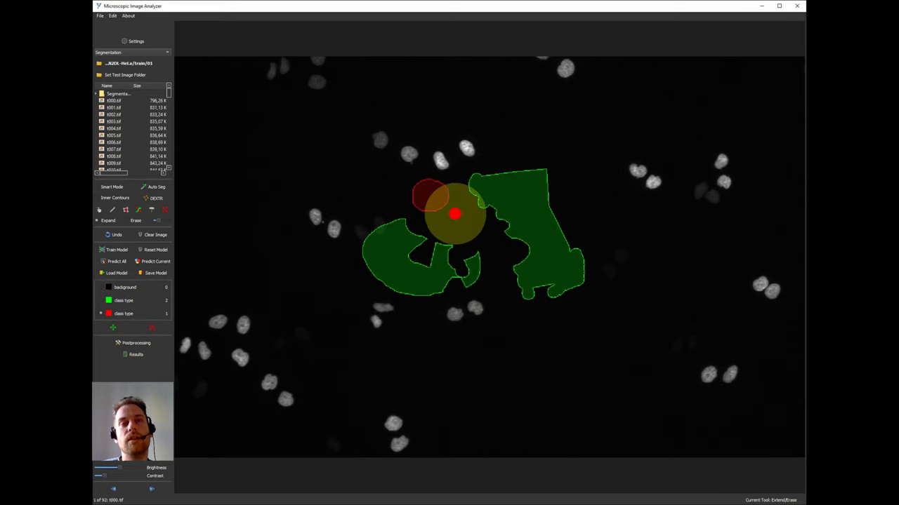
pyautogui.moveTo(481, 223)
pyautogui.mouseDown()
pyautogui.moveTo(512, 224)
pyautogui.moveTo(503, 212)
pyautogui.moveTo(523, 226)
pyautogui.mouseUp()
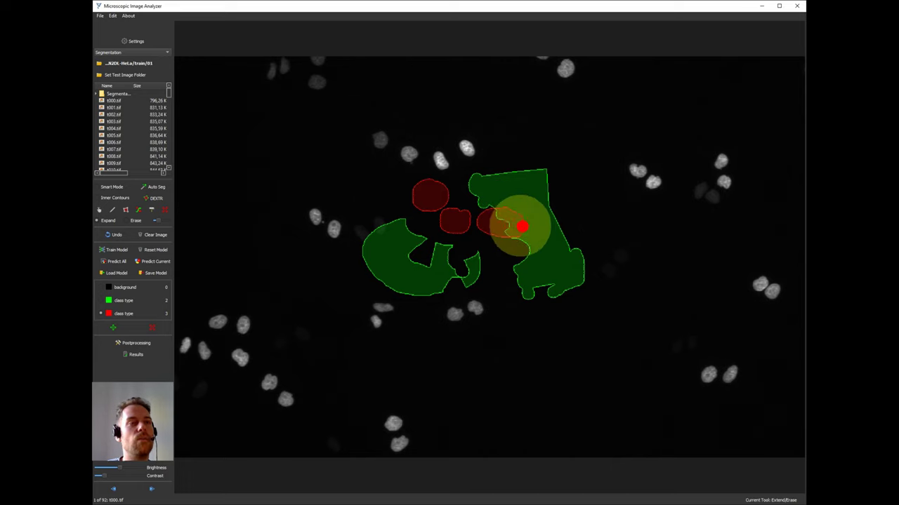
# Step: Raise Contour Opacity in Settings for more opaque fills, then close the window
pyautogui.click(149, 41)
pyautogui.moveTo(425, 179); pyautogui.dragTo(257, 150)
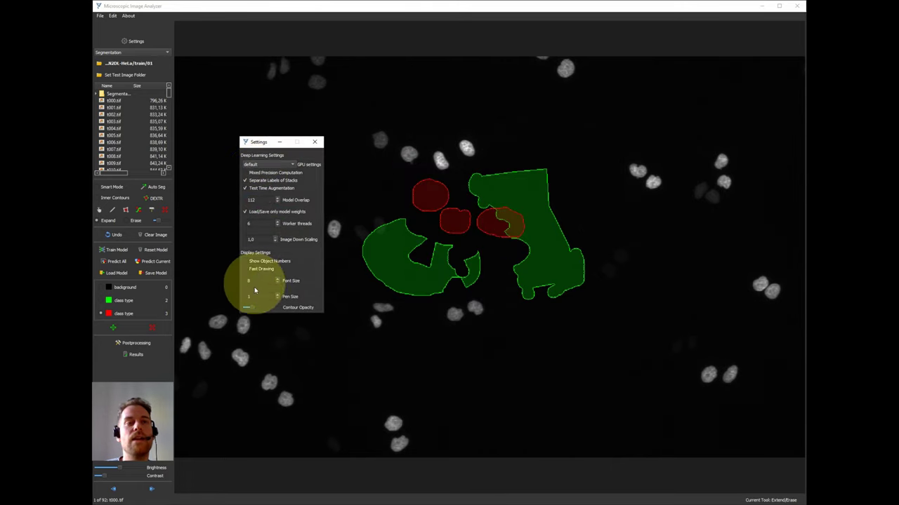
pyautogui.moveTo(250, 306)
pyautogui.mouseDown()
pyautogui.moveTo(262, 309)
pyautogui.moveTo(254, 310)
pyautogui.mouseUp()
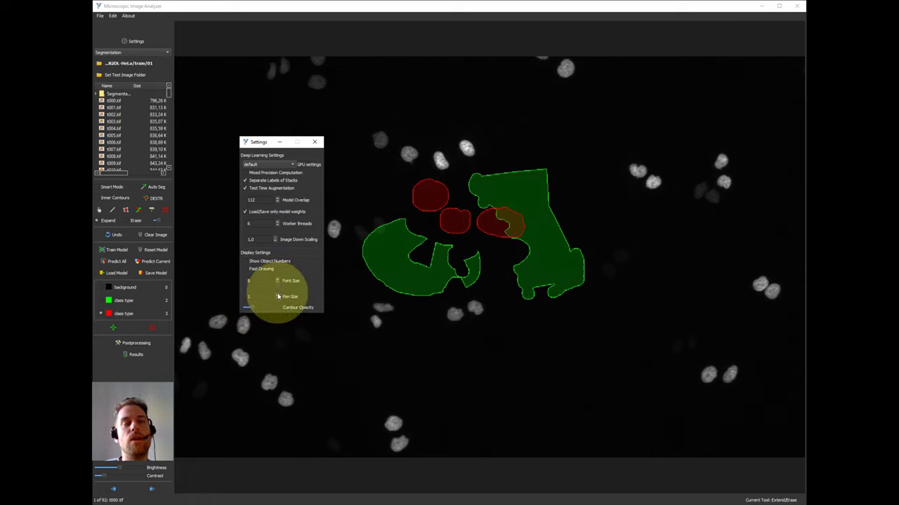
pyautogui.scroll(2, 278, 296)
pyautogui.scroll(-2, 278, 296)
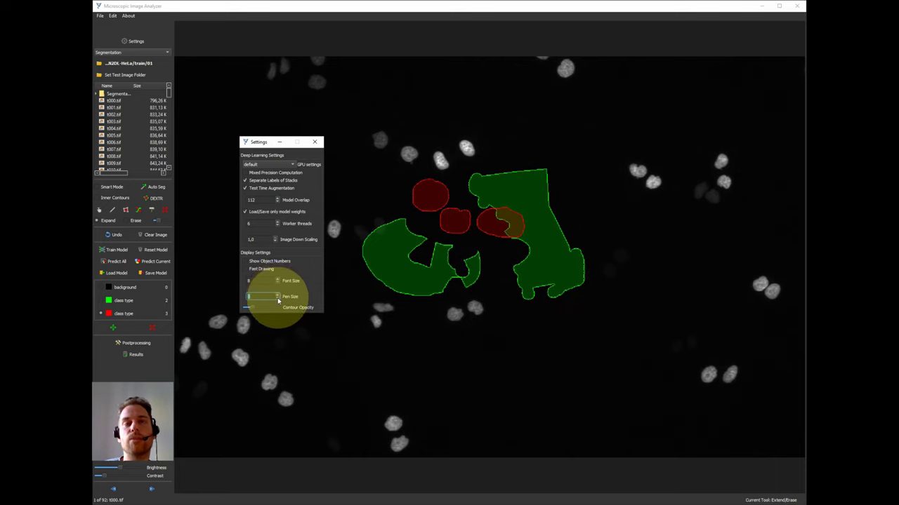
pyautogui.click(315, 141)
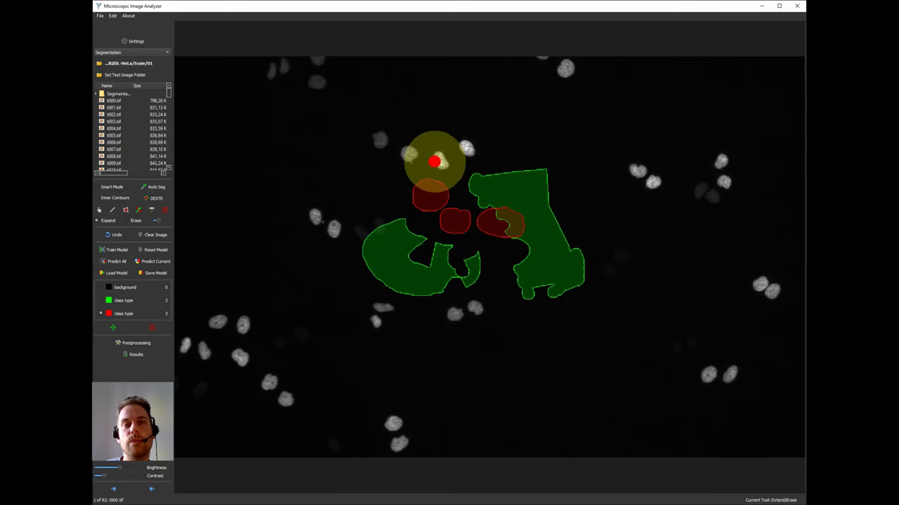
# Step: Delete all red and green regions from t000.tif with the Delete tool
pyautogui.click(165, 210)
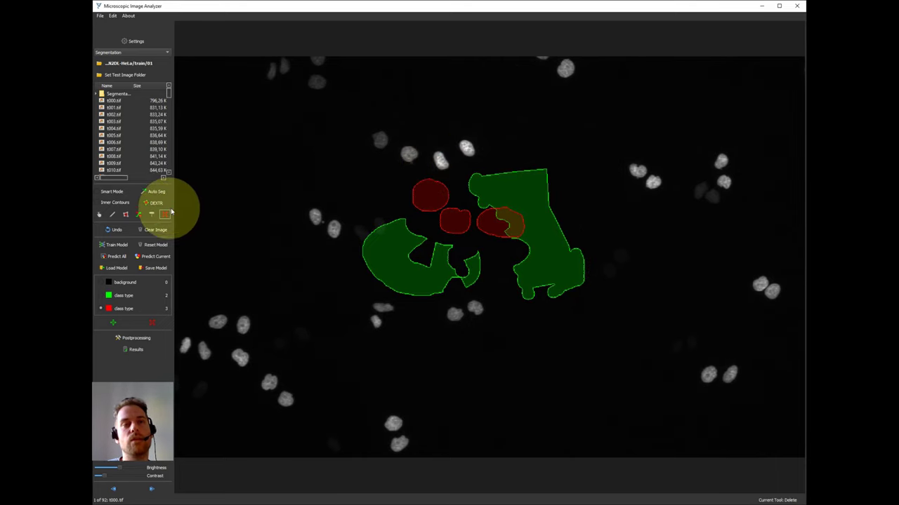
pyautogui.click(427, 197)
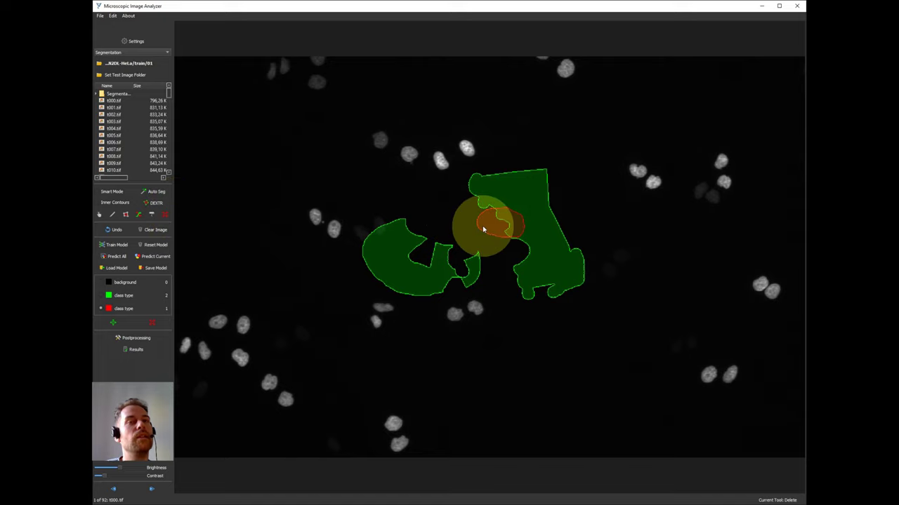
pyautogui.click(491, 226)
pyautogui.click(510, 184)
pyautogui.click(476, 271)
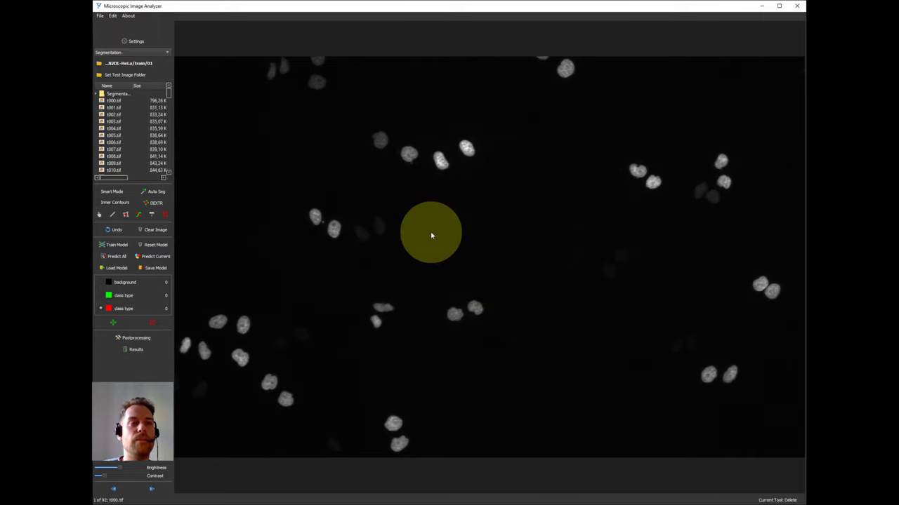
# Step: Draw a test green region, reassign it to red, delete it, and remove the red class
pyautogui.click(103, 294)
pyautogui.click(112, 214)
pyautogui.moveTo(389, 215); pyautogui.dragTo(448, 217)
pyautogui.click(137, 209)
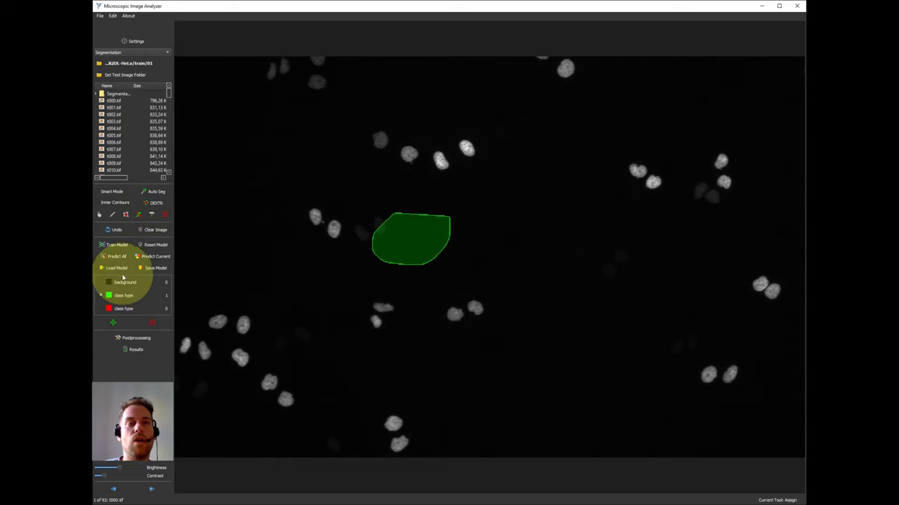
pyautogui.click(101, 309)
pyautogui.click(411, 228)
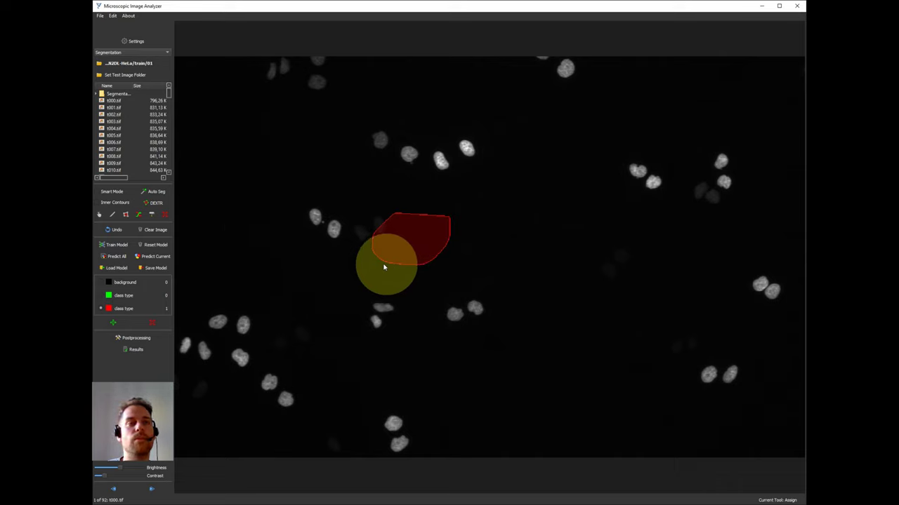
pyautogui.click(431, 239)
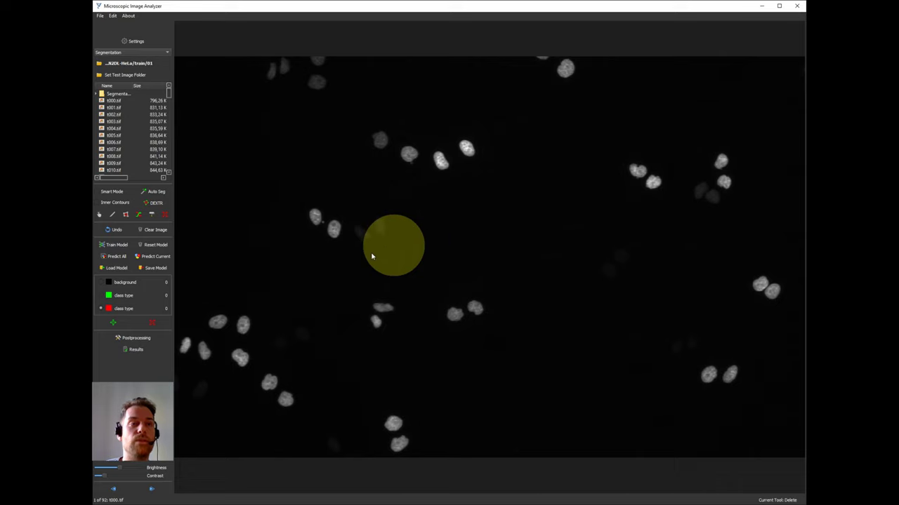
pyautogui.click(152, 322)
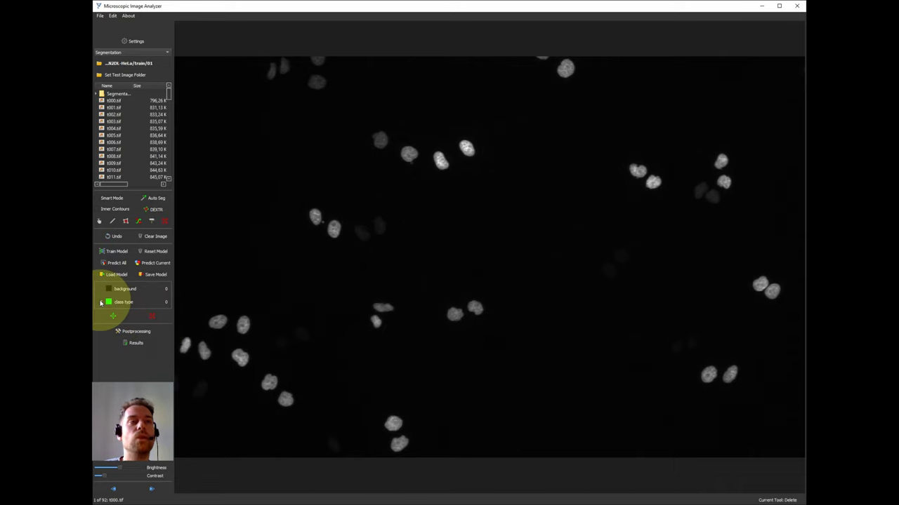
# Step: Browse the image list to t009.tif and Auto Seg it into 37 green nucleus regions
pyautogui.click(112, 115)
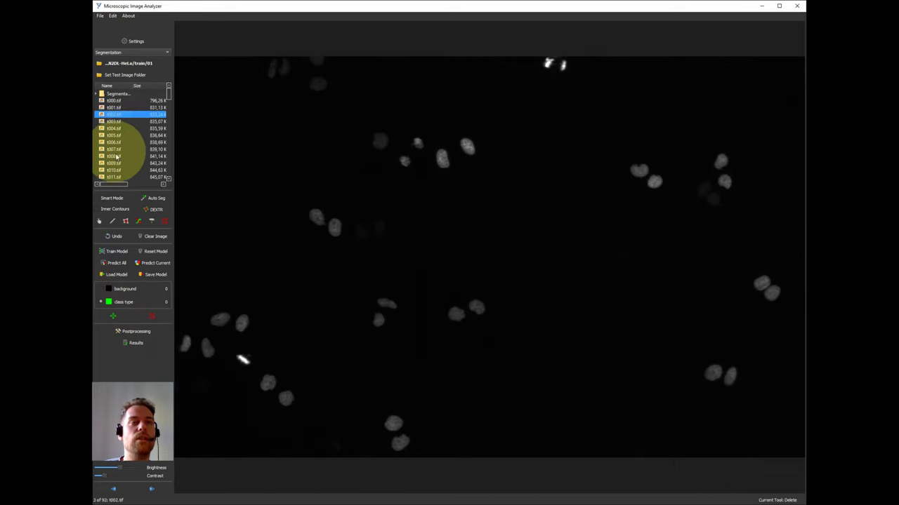
pyautogui.scroll(-3, 117, 159)
pyautogui.click(112, 177)
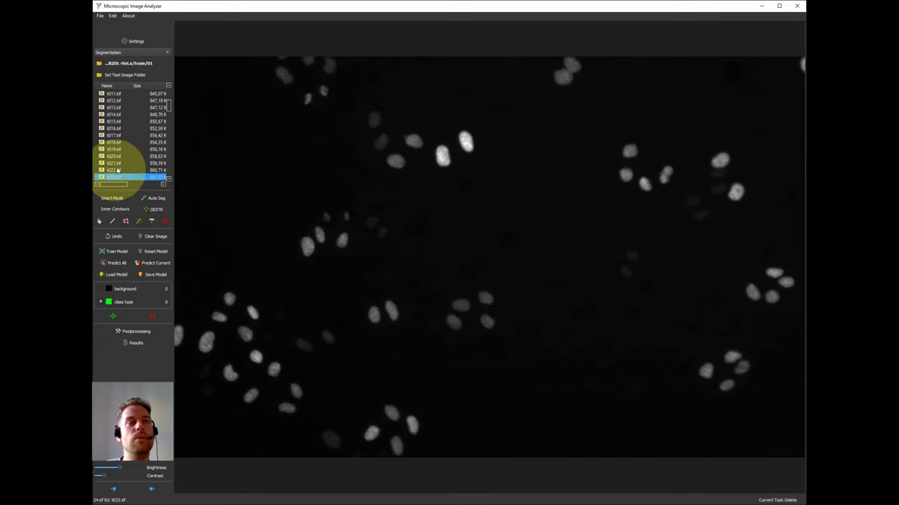
pyautogui.scroll(3, 168, 100)
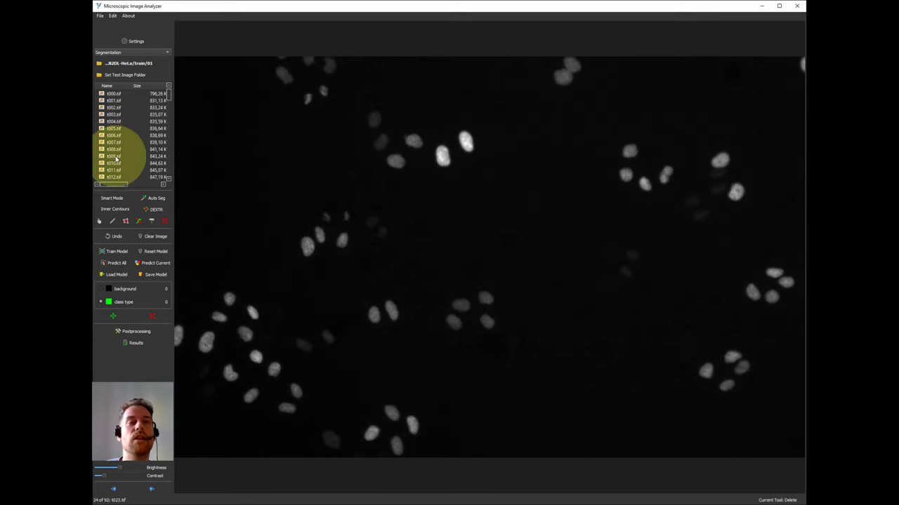
pyautogui.click(155, 199)
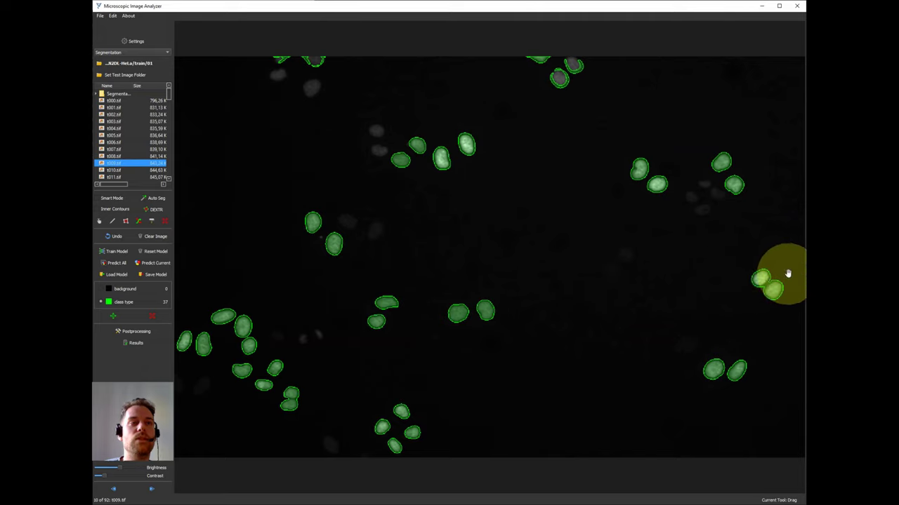
# Step: Zoom into t009.tif, switching between panning and freehand drawing with the H and D keys
pyautogui.click(113, 221)
pyautogui.click(114, 219)
pyautogui.scroll(5, 775, 288)
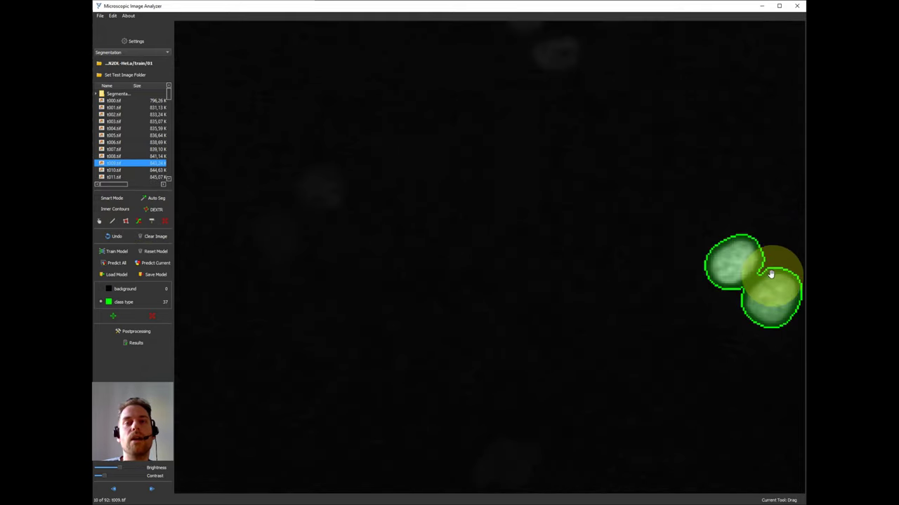
pyautogui.scroll(-5, 610, 329)
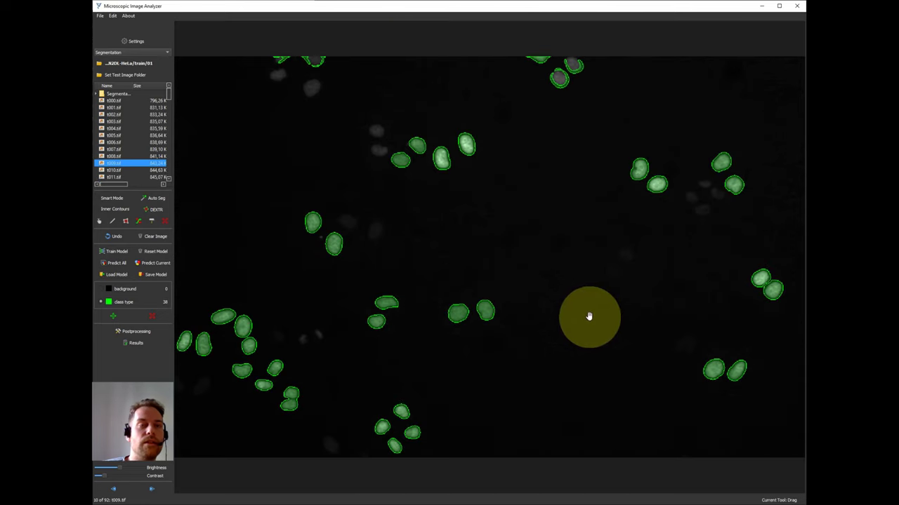
pyautogui.scroll(3, 277, 416)
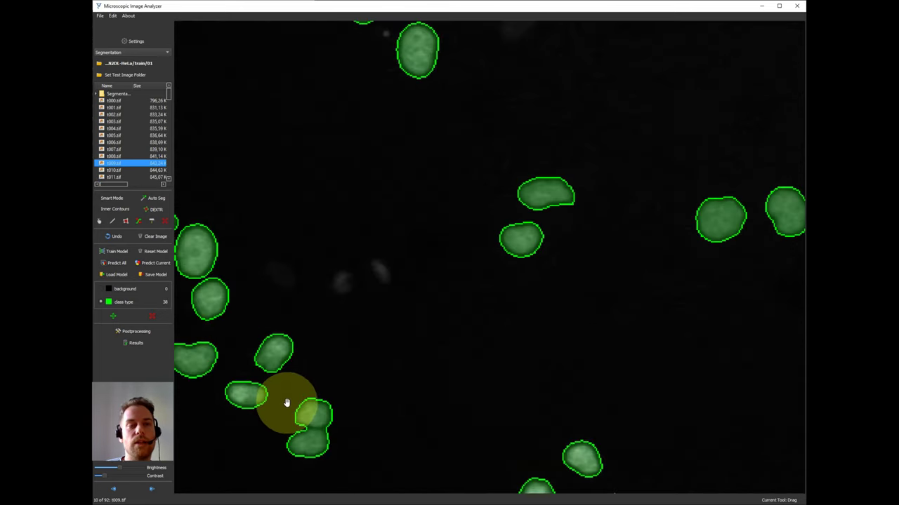
pyautogui.press('d')
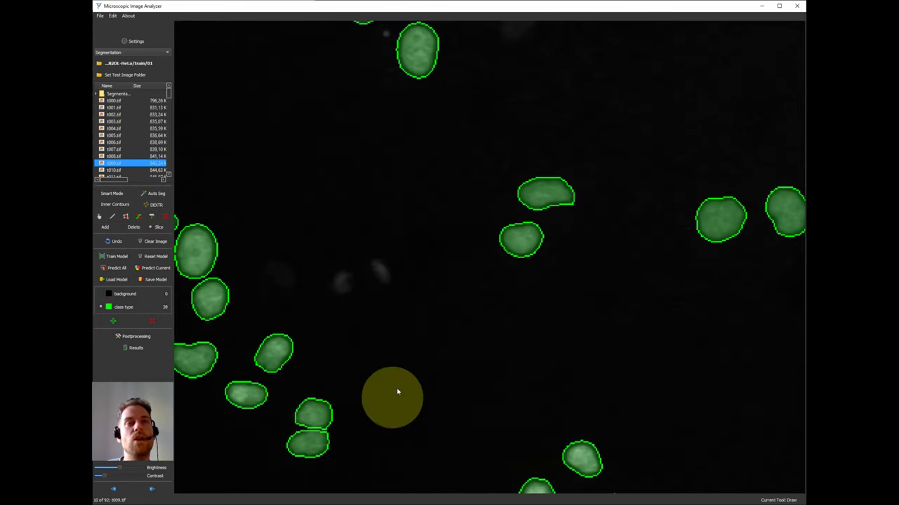
pyautogui.scroll(-3, 403, 379)
pyautogui.press('h')
pyautogui.scroll(1, 351, 132)
pyautogui.scroll(3, 357, 345)
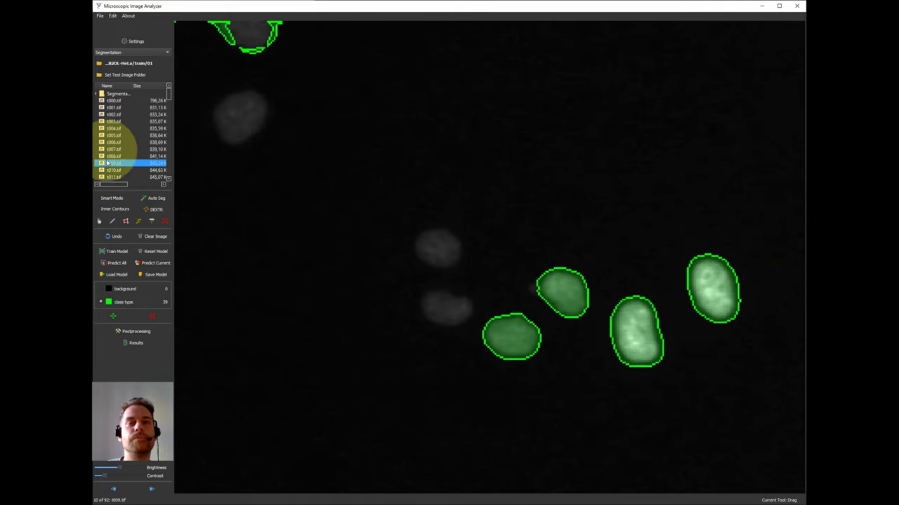
pyautogui.click(112, 221)
# Step: Freehand-outline missed nuclei in green, panning to reach those along the top edge
pyautogui.moveTo(452, 238)
pyautogui.mouseDown()
pyautogui.moveTo(420, 233)
pyautogui.moveTo(412, 248)
pyautogui.moveTo(442, 266)
pyautogui.moveTo(457, 246)
pyautogui.moveTo(434, 232)
pyautogui.moveTo(414, 252)
pyautogui.moveTo(442, 275)
pyautogui.moveTo(440, 228)
pyautogui.mouseUp()
pyautogui.moveTo(455, 290)
pyautogui.mouseDown()
pyautogui.moveTo(425, 297)
pyautogui.moveTo(466, 315)
pyautogui.moveTo(411, 281)
pyautogui.mouseUp()
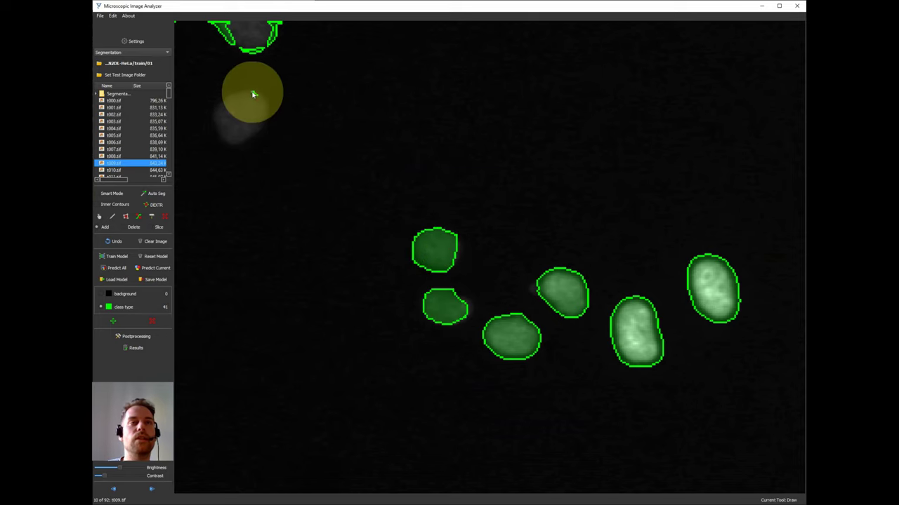
pyautogui.moveTo(253, 94)
pyautogui.mouseDown()
pyautogui.moveTo(217, 124)
pyautogui.moveTo(257, 120)
pyautogui.mouseUp()
pyautogui.moveTo(273, 251); pyautogui.dragTo(322, 251)
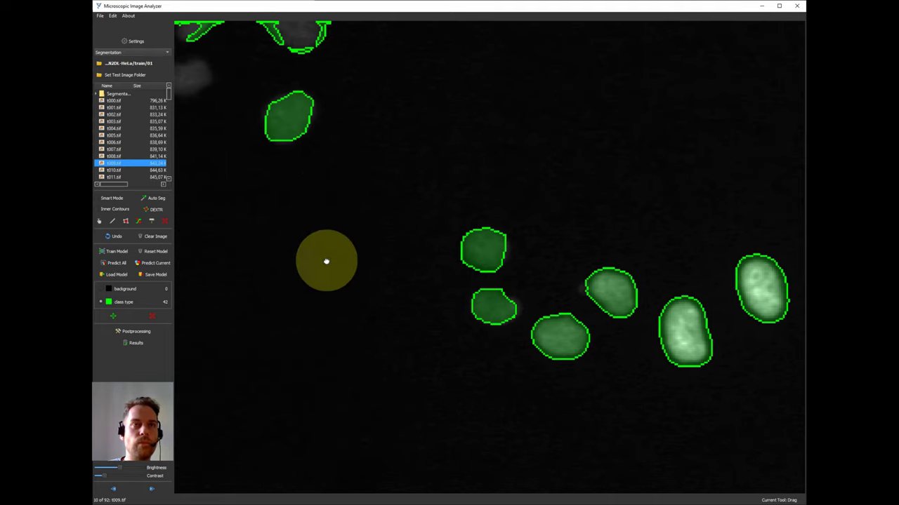
pyautogui.moveTo(211, 66)
pyautogui.mouseDown()
pyautogui.moveTo(339, 87)
pyautogui.moveTo(276, 70)
pyautogui.moveTo(306, 61)
pyautogui.moveTo(287, 67)
pyautogui.moveTo(282, 84)
pyautogui.moveTo(323, 88)
pyautogui.moveTo(301, 25)
pyautogui.moveTo(310, 44)
pyautogui.moveTo(343, 25)
pyautogui.mouseUp()
pyautogui.moveTo(386, 21)
pyautogui.mouseDown()
pyautogui.moveTo(408, 45)
pyautogui.moveTo(433, 49)
pyautogui.moveTo(440, 16)
pyautogui.mouseUp()
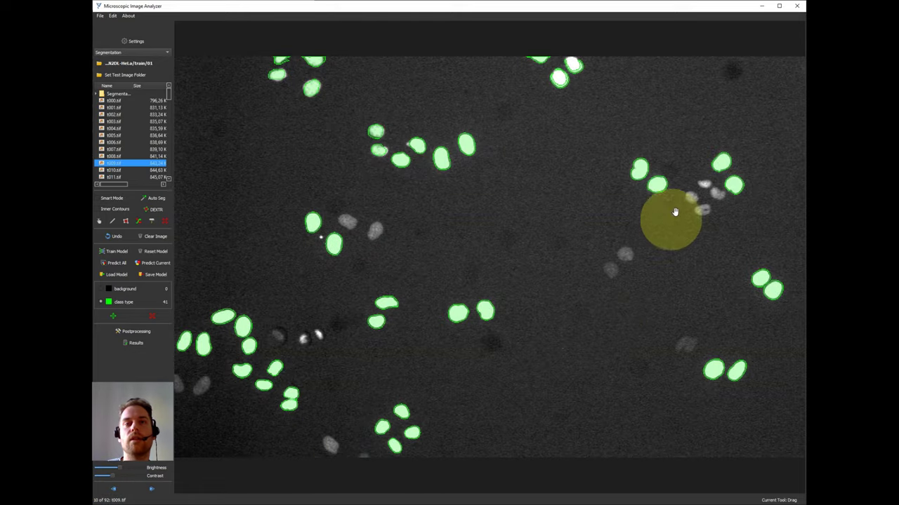
# Step: Pan to the unlabelled cluster and outline its nuclei with polygon and freehand tools
pyautogui.scroll(3, 671, 214)
pyautogui.moveTo(716, 203); pyautogui.dragTo(666, 262)
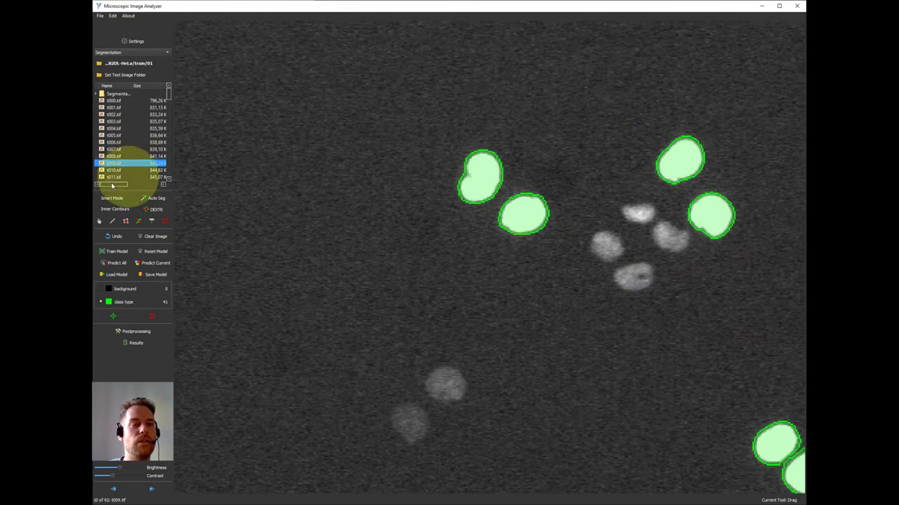
pyautogui.click(125, 222)
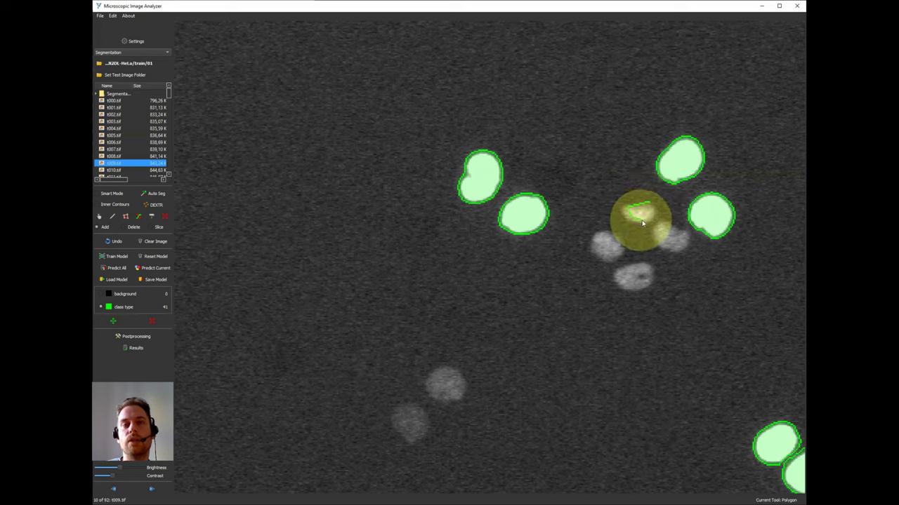
pyautogui.click(652, 209)
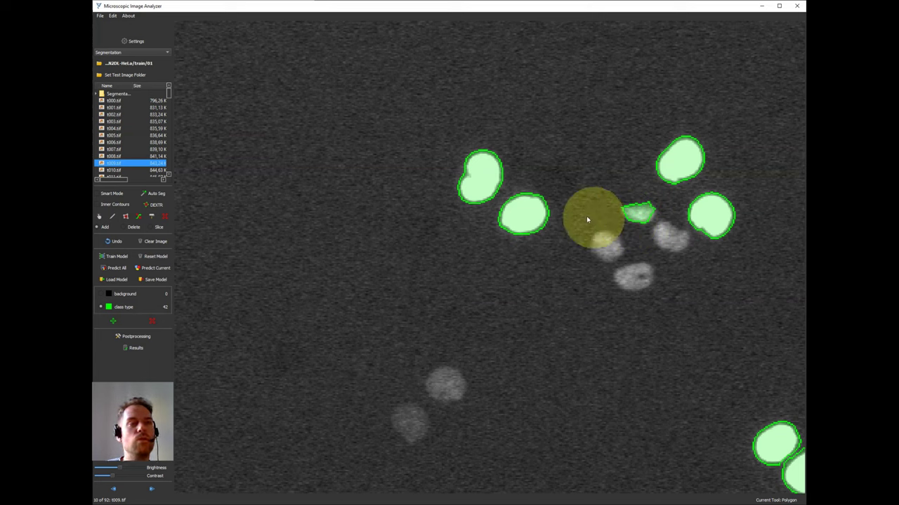
pyautogui.click(113, 217)
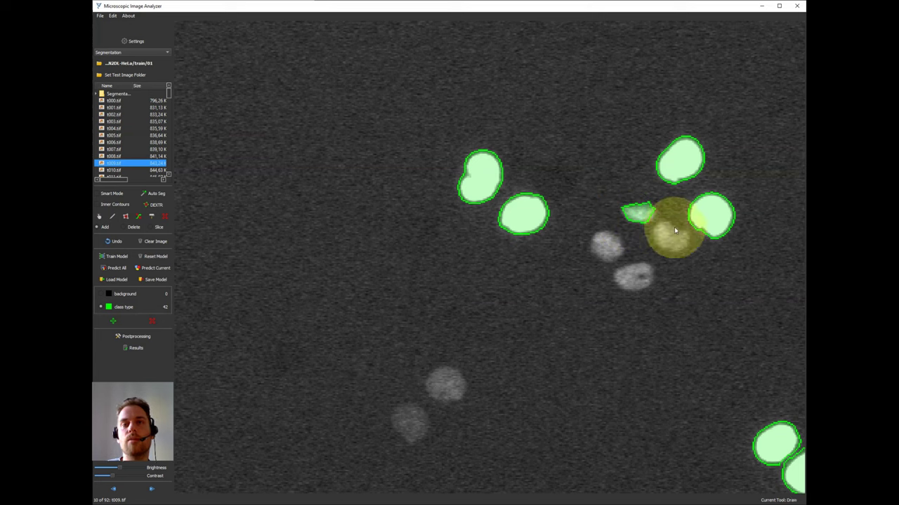
pyautogui.moveTo(653, 232)
pyautogui.mouseDown()
pyautogui.moveTo(689, 254)
pyautogui.moveTo(681, 235)
pyautogui.mouseUp()
pyautogui.moveTo(641, 294)
pyautogui.mouseDown()
pyautogui.moveTo(644, 265)
pyautogui.moveTo(597, 231)
pyautogui.mouseUp()
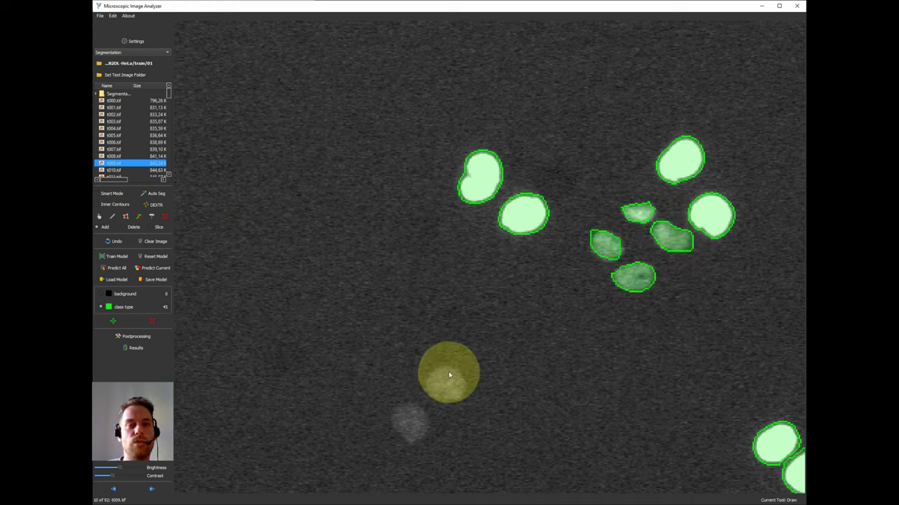
pyautogui.moveTo(447, 371)
pyautogui.mouseDown()
pyautogui.moveTo(445, 398)
pyautogui.moveTo(463, 398)
pyautogui.moveTo(464, 379)
pyautogui.moveTo(431, 385)
pyautogui.mouseUp()
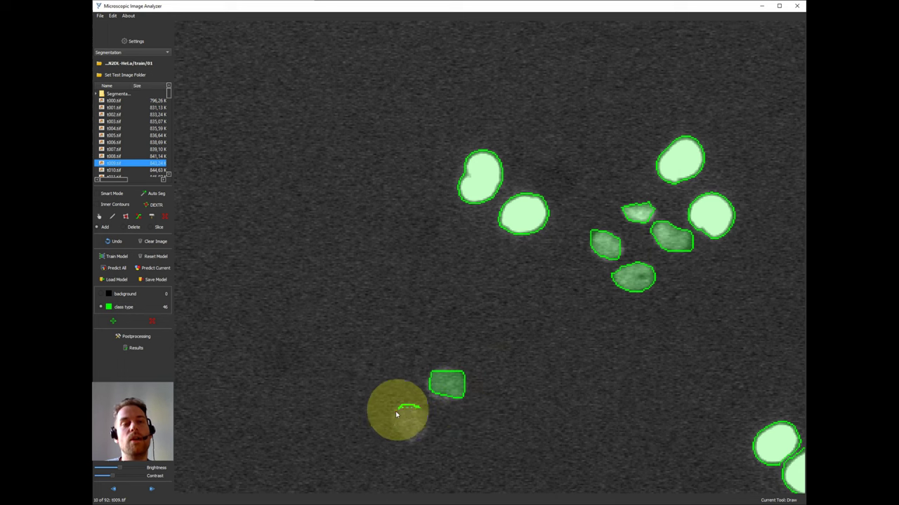
pyautogui.moveTo(396, 415)
pyautogui.mouseDown()
pyautogui.moveTo(403, 437)
pyautogui.moveTo(423, 437)
pyautogui.moveTo(429, 415)
pyautogui.mouseUp()
# Step: Outline three more faint nuclei freehand, adjusting the zoom between them
pyautogui.scroll(-3, 334, 405)
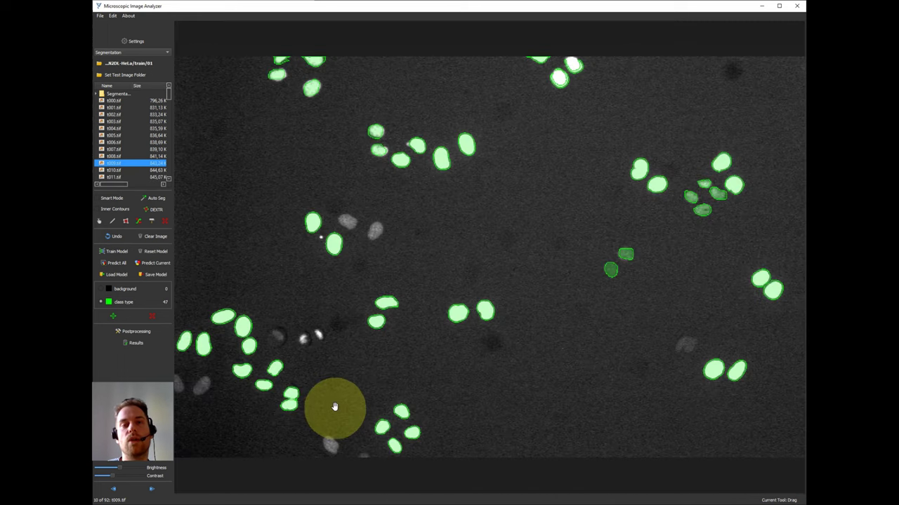
pyautogui.scroll(5, 702, 341)
pyautogui.press('d')
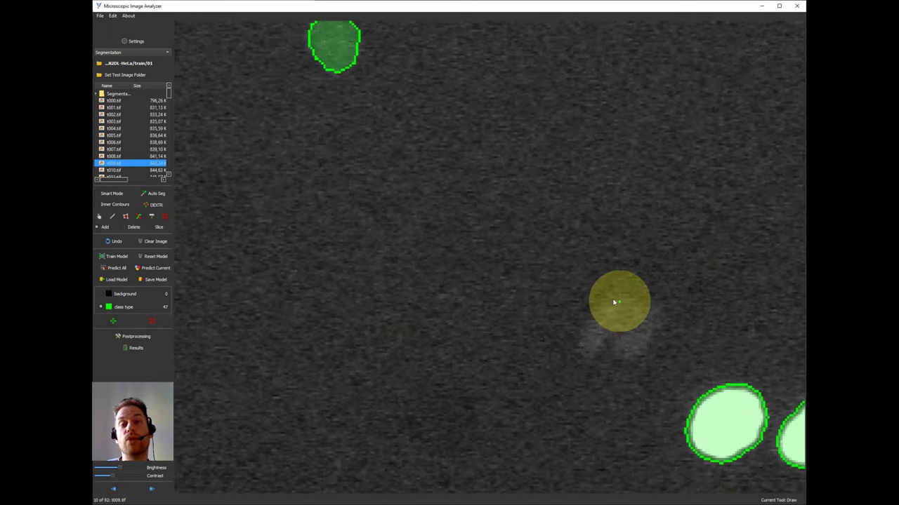
pyautogui.moveTo(613, 302)
pyautogui.mouseDown()
pyautogui.moveTo(579, 353)
pyautogui.moveTo(618, 346)
pyautogui.moveTo(620, 357)
pyautogui.moveTo(656, 304)
pyautogui.moveTo(631, 302)
pyautogui.mouseUp()
pyautogui.scroll(-3, 290, 355)
pyautogui.scroll(5, 375, 235)
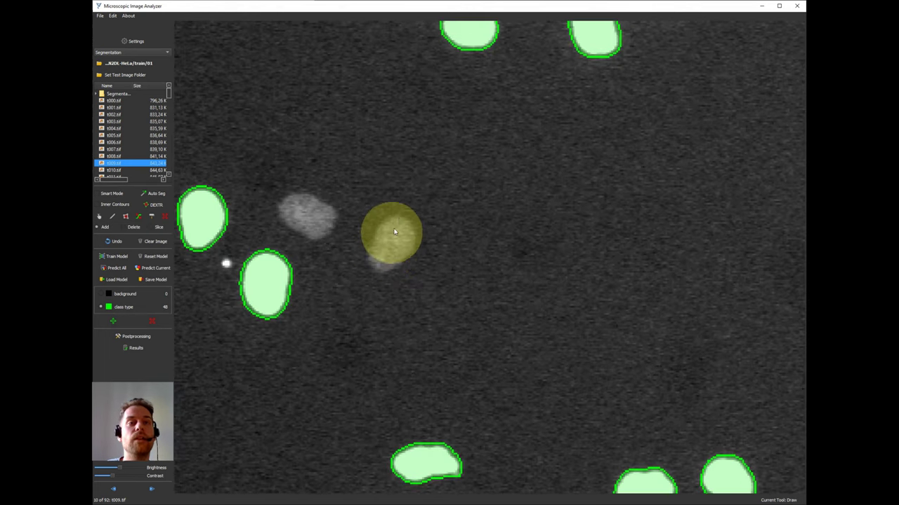
pyautogui.moveTo(395, 228)
pyautogui.mouseDown()
pyautogui.moveTo(374, 235)
pyautogui.moveTo(403, 259)
pyautogui.moveTo(399, 212)
pyautogui.moveTo(393, 217)
pyautogui.mouseUp()
pyautogui.moveTo(301, 196)
pyautogui.mouseDown()
pyautogui.moveTo(296, 235)
pyautogui.moveTo(335, 210)
pyautogui.mouseUp()
# Step: Outline the next two faint nuclei after re-zooming the view
pyautogui.scroll(-3, 341, 335)
pyautogui.scroll(3, 291, 340)
pyautogui.scroll(3, 292, 340)
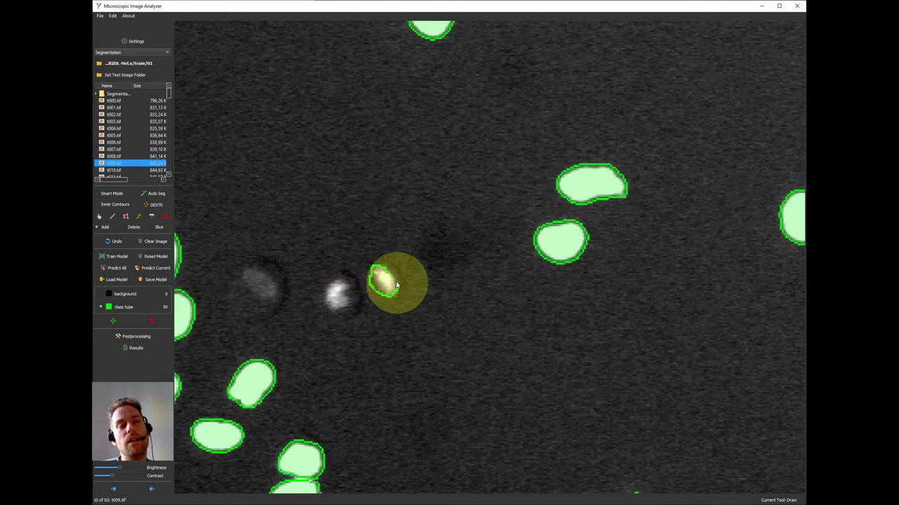
pyautogui.moveTo(396, 284)
pyautogui.mouseDown()
pyautogui.moveTo(333, 305)
pyautogui.moveTo(345, 297)
pyautogui.mouseUp()
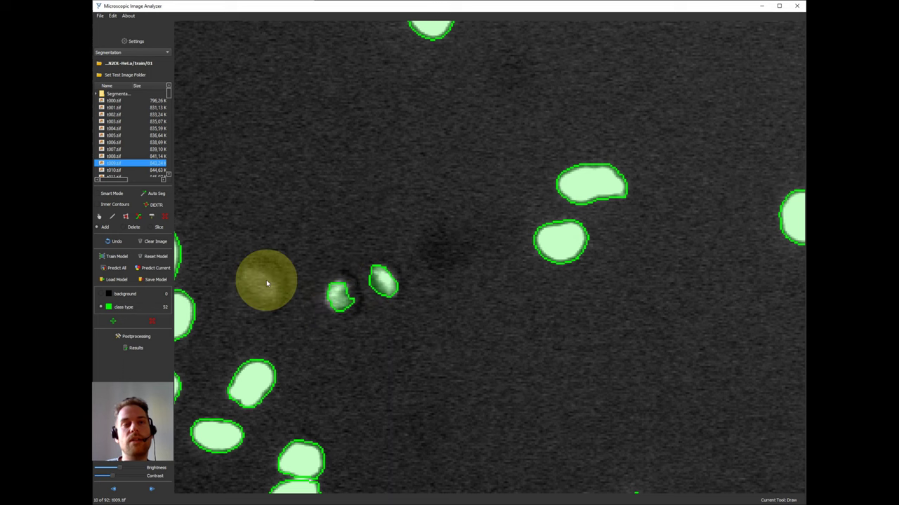
pyautogui.moveTo(267, 283)
pyautogui.mouseDown()
pyautogui.moveTo(246, 285)
pyautogui.moveTo(272, 294)
pyautogui.mouseUp()
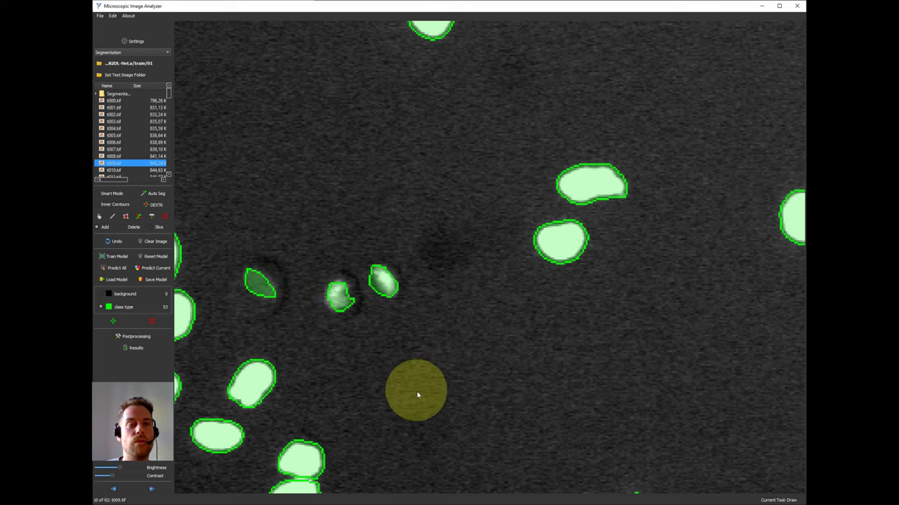
# Step: Outline the faint cell at the bottom of the image
pyautogui.scroll(-3, 435, 404)
pyautogui.scroll(2, 286, 398)
pyautogui.scroll(3, 286, 398)
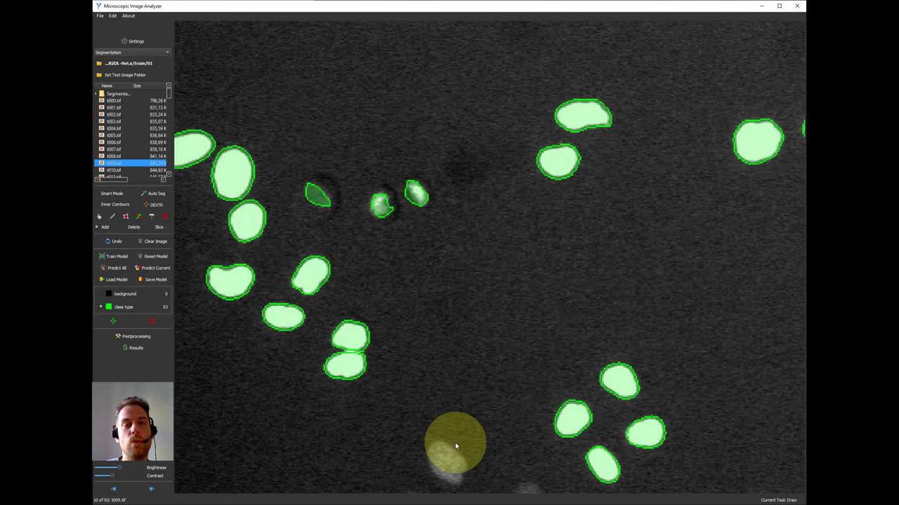
pyautogui.moveTo(449, 441)
pyautogui.mouseDown()
pyautogui.moveTo(421, 447)
pyautogui.moveTo(435, 476)
pyautogui.moveTo(455, 485)
pyautogui.moveTo(465, 471)
pyautogui.moveTo(455, 447)
pyautogui.mouseUp()
pyautogui.moveTo(257, 337); pyautogui.dragTo(368, 347)
# Step: Paint two small nuclei near the left edge with the Extend/Erase brush, reaching 56 green regions
pyautogui.click(151, 221)
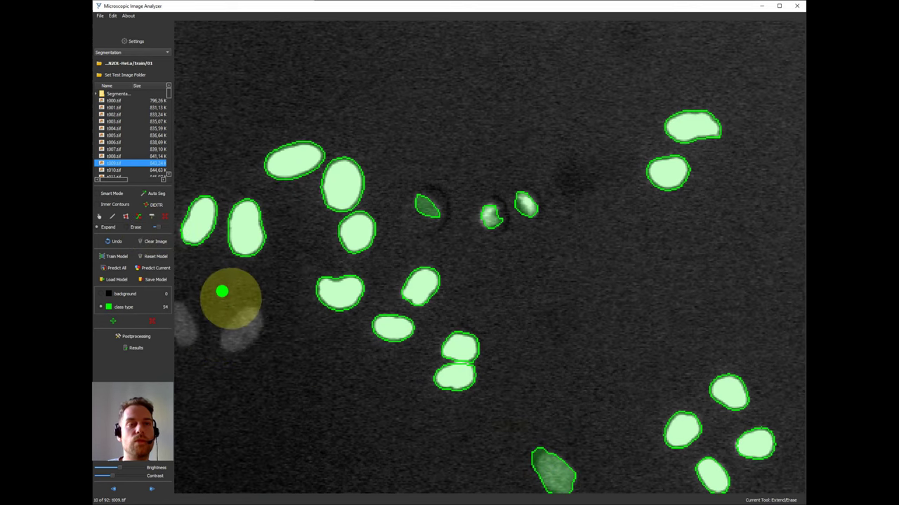
pyautogui.moveTo(246, 314)
pyautogui.mouseDown()
pyautogui.moveTo(222, 340)
pyautogui.moveTo(232, 350)
pyautogui.moveTo(246, 313)
pyautogui.mouseUp()
pyautogui.moveTo(185, 311)
pyautogui.mouseDown()
pyautogui.moveTo(169, 321)
pyautogui.moveTo(186, 331)
pyautogui.moveTo(181, 318)
pyautogui.mouseUp()
pyautogui.scroll(-5, 377, 355)
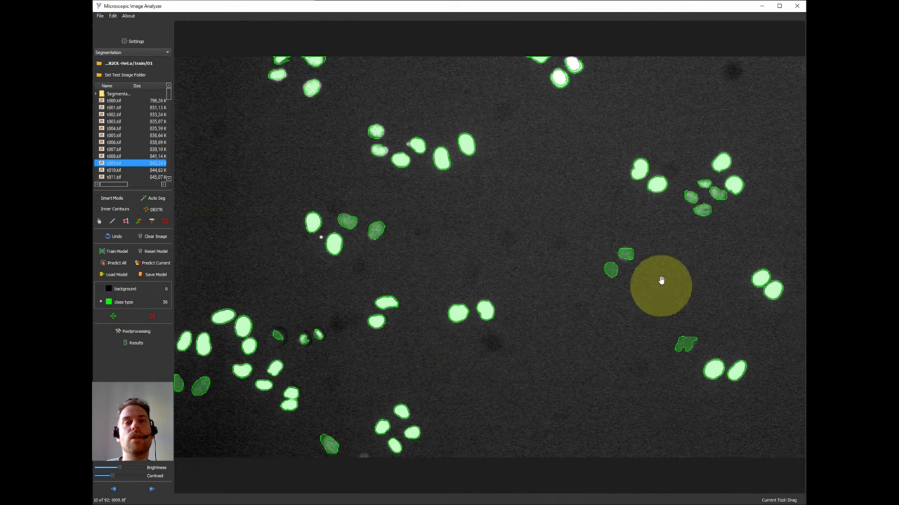
pyautogui.scroll(-4, 121, 150)
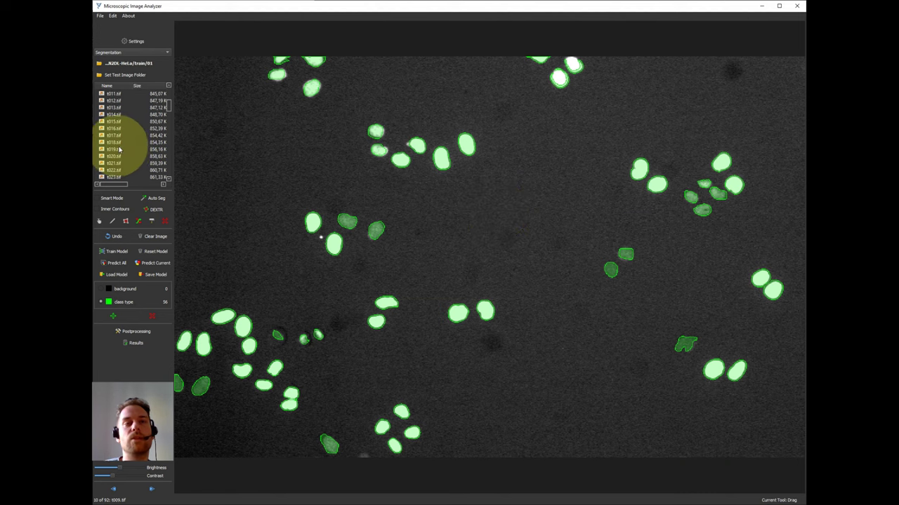
# Step: Open t020.tif, lower its contrast, and auto-segment it so 50 nuclei are outlined in green
pyautogui.click(116, 155)
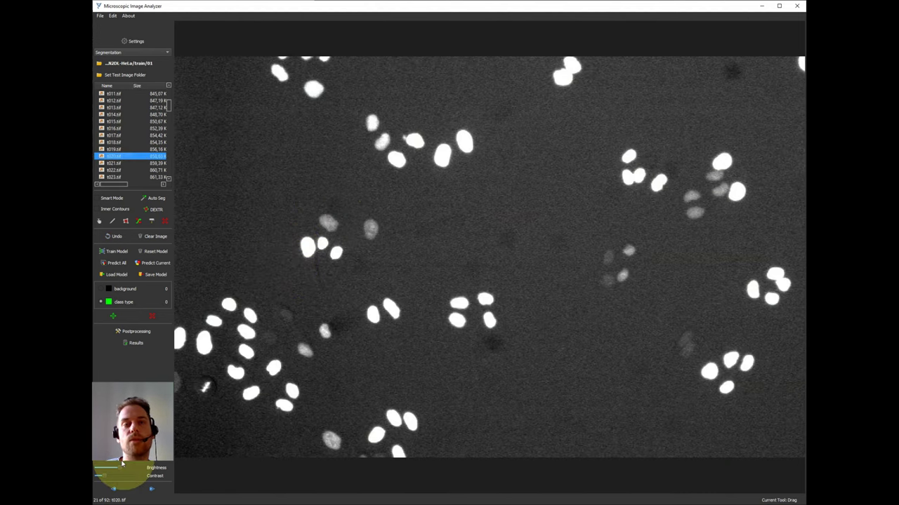
pyautogui.click(104, 479)
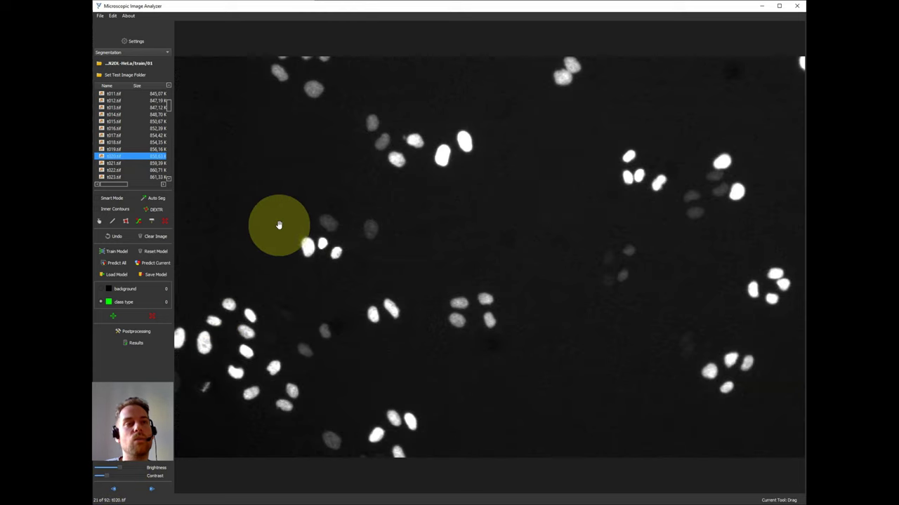
pyautogui.click(151, 200)
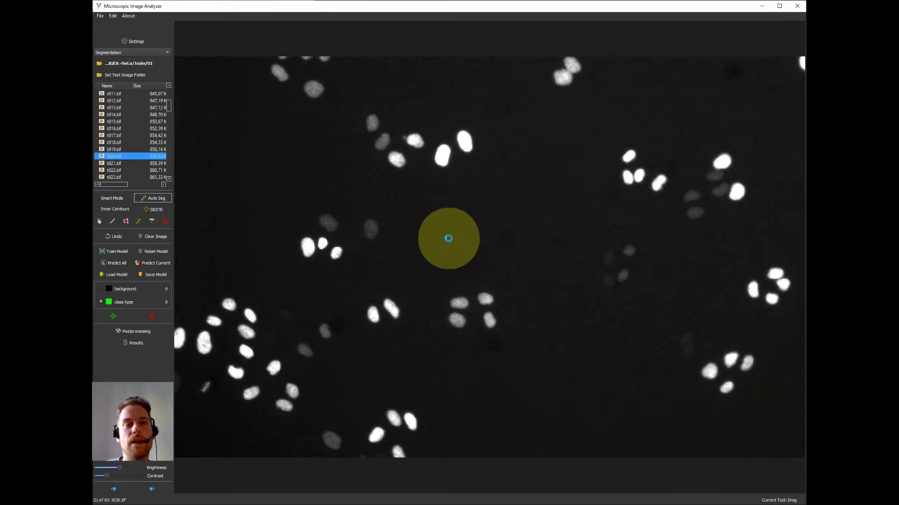
pyautogui.click(112, 222)
# Step: Zoom in and hand-outline the upper, bottom-left and bottom dim nuclei that auto-segmentation missed
pyautogui.scroll(5, 368, 140)
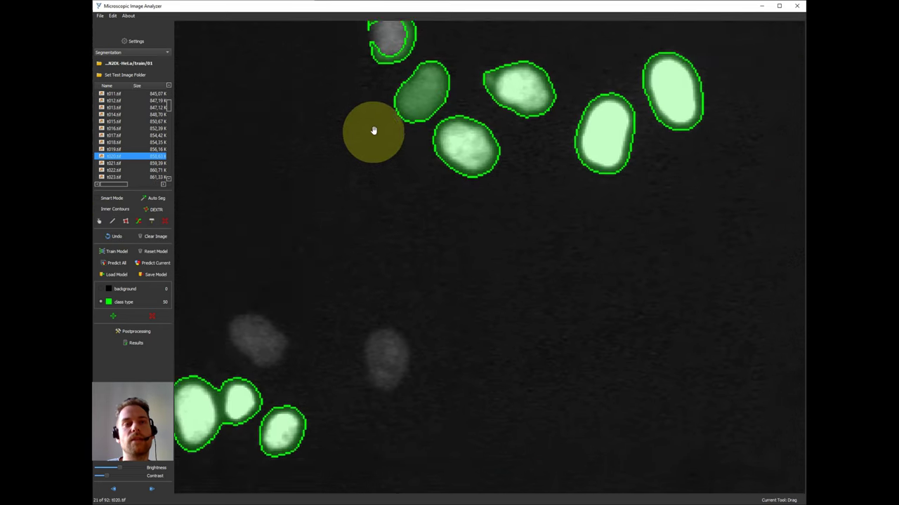
pyautogui.moveTo(373, 121); pyautogui.dragTo(367, 144)
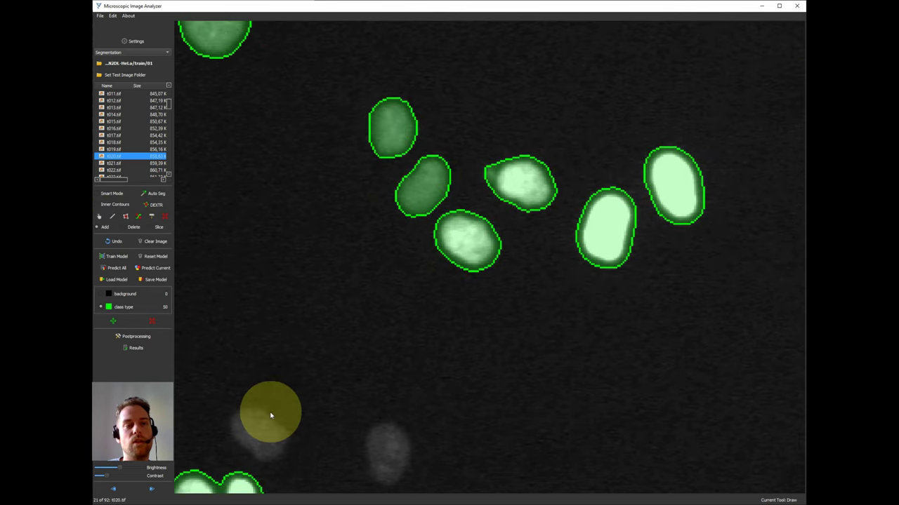
pyautogui.moveTo(266, 414)
pyautogui.mouseDown()
pyautogui.moveTo(239, 422)
pyautogui.moveTo(272, 451)
pyautogui.moveTo(266, 413)
pyautogui.mouseUp()
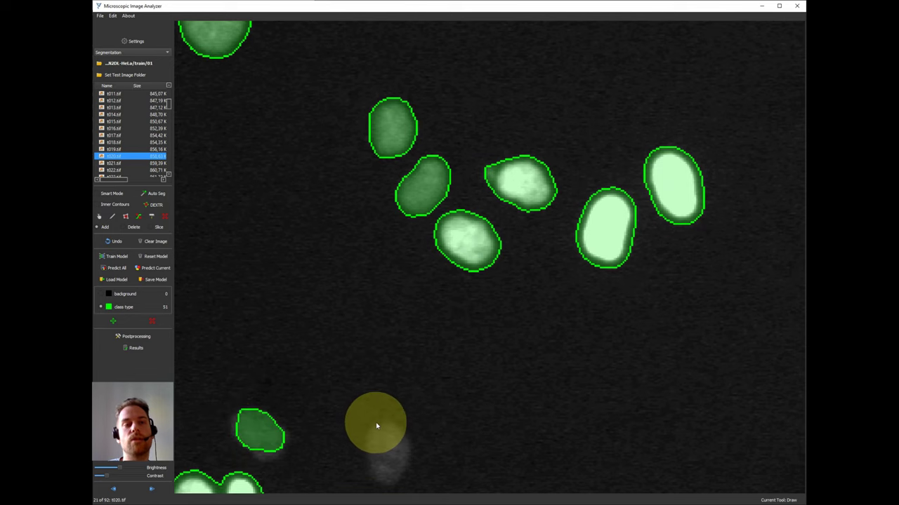
pyautogui.moveTo(375, 425)
pyautogui.mouseDown()
pyautogui.moveTo(372, 475)
pyautogui.moveTo(409, 470)
pyautogui.moveTo(405, 437)
pyautogui.moveTo(376, 426)
pyautogui.mouseUp()
pyautogui.moveTo(315, 457); pyautogui.dragTo(432, 295)
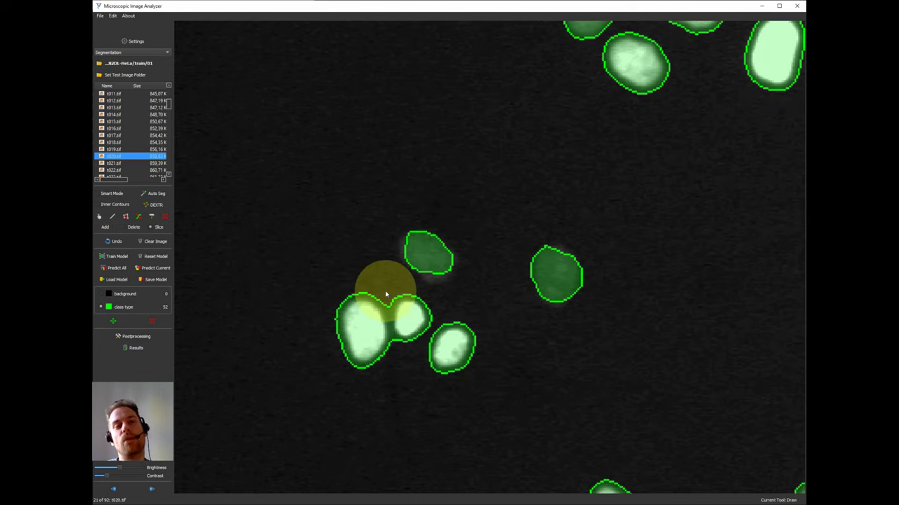
pyautogui.scroll(-5, 422, 358)
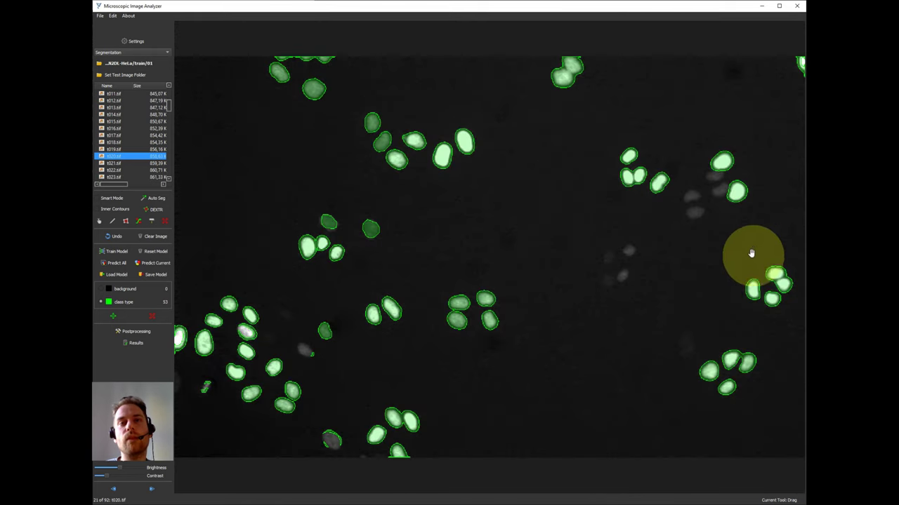
pyautogui.scroll(5, 674, 280)
pyautogui.moveTo(633, 308); pyautogui.dragTo(589, 356)
# Step: Outline the remaining dim nuclei in the right cluster, centre and lower left, reaching 61 annotations
pyautogui.press('d')
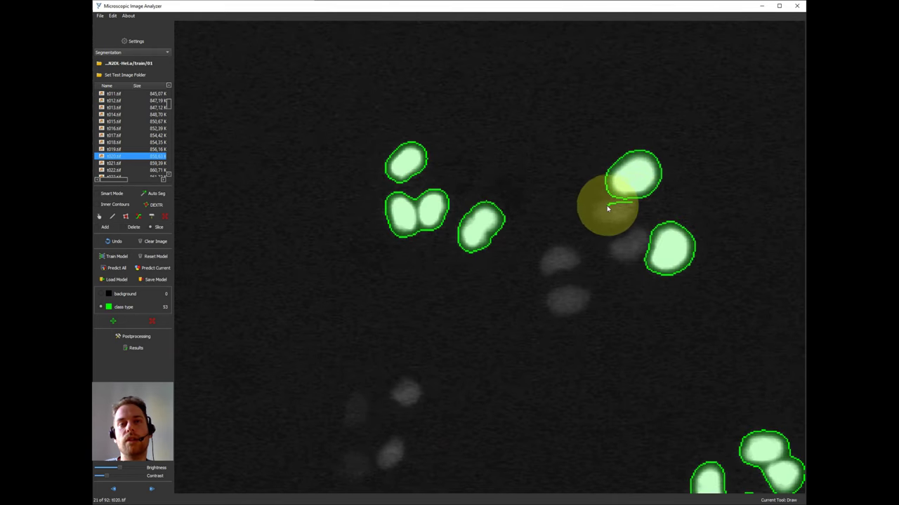
pyautogui.moveTo(605, 206)
pyautogui.mouseDown()
pyautogui.moveTo(616, 223)
pyautogui.moveTo(634, 204)
pyautogui.moveTo(598, 211)
pyautogui.moveTo(603, 226)
pyautogui.moveTo(633, 230)
pyautogui.mouseUp()
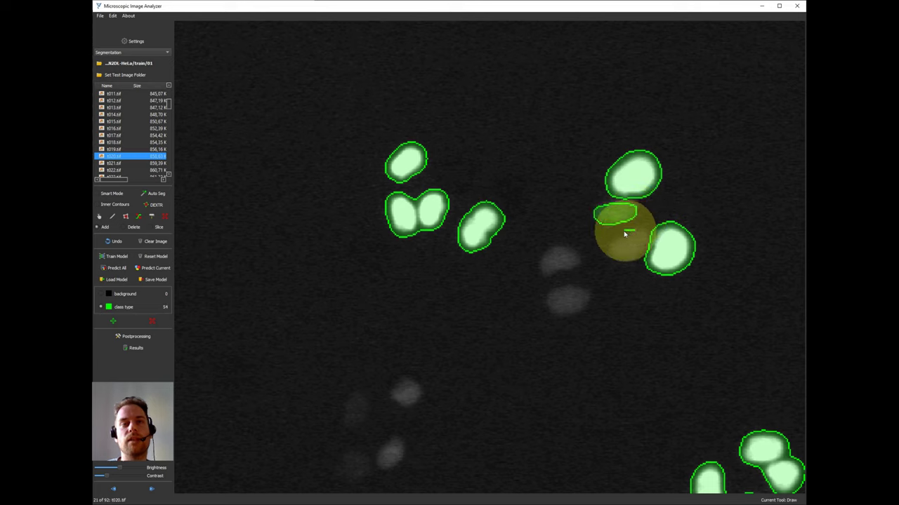
pyautogui.moveTo(618, 259)
pyautogui.mouseDown()
pyautogui.moveTo(639, 237)
pyautogui.moveTo(634, 231)
pyautogui.mouseUp()
pyautogui.moveTo(571, 249)
pyautogui.mouseDown()
pyautogui.moveTo(540, 259)
pyautogui.moveTo(536, 274)
pyautogui.moveTo(571, 251)
pyautogui.mouseUp()
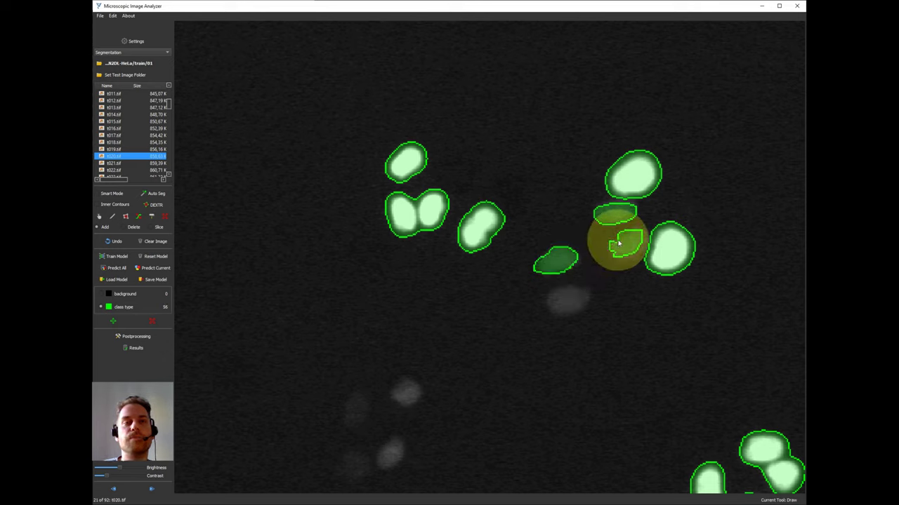
pyautogui.click(151, 216)
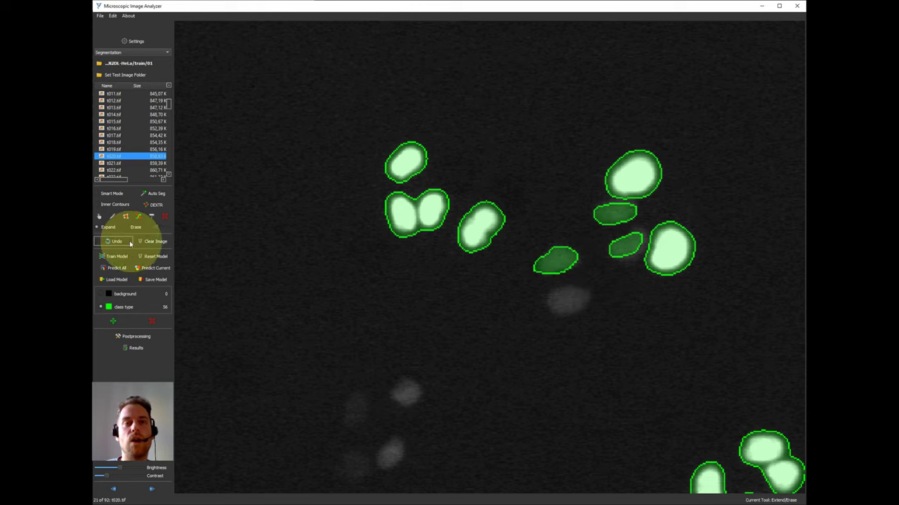
pyautogui.click(112, 217)
pyautogui.moveTo(584, 295)
pyautogui.mouseDown()
pyautogui.moveTo(547, 296)
pyautogui.moveTo(554, 313)
pyautogui.moveTo(582, 294)
pyautogui.mouseUp()
pyautogui.moveTo(407, 381)
pyautogui.mouseDown()
pyautogui.moveTo(410, 408)
pyautogui.moveTo(407, 383)
pyautogui.mouseUp()
pyautogui.moveTo(355, 395)
pyautogui.mouseDown()
pyautogui.moveTo(346, 416)
pyautogui.moveTo(358, 422)
pyautogui.moveTo(355, 395)
pyautogui.mouseUp()
pyautogui.moveTo(382, 444)
pyautogui.mouseDown()
pyautogui.moveTo(428, 353)
pyautogui.moveTo(374, 395)
pyautogui.moveTo(381, 377)
pyautogui.mouseUp()
pyautogui.scroll(-5, 381, 377)
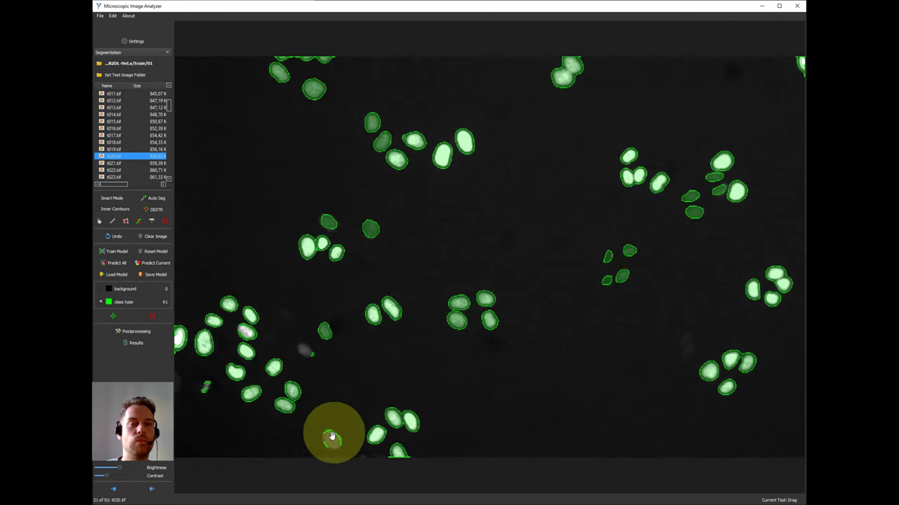
# Step: Extend the bottom nucleus outline over the whole cell and outline the small grey cell on t020.tif
pyautogui.scroll(5, 331, 437)
pyautogui.press('d')
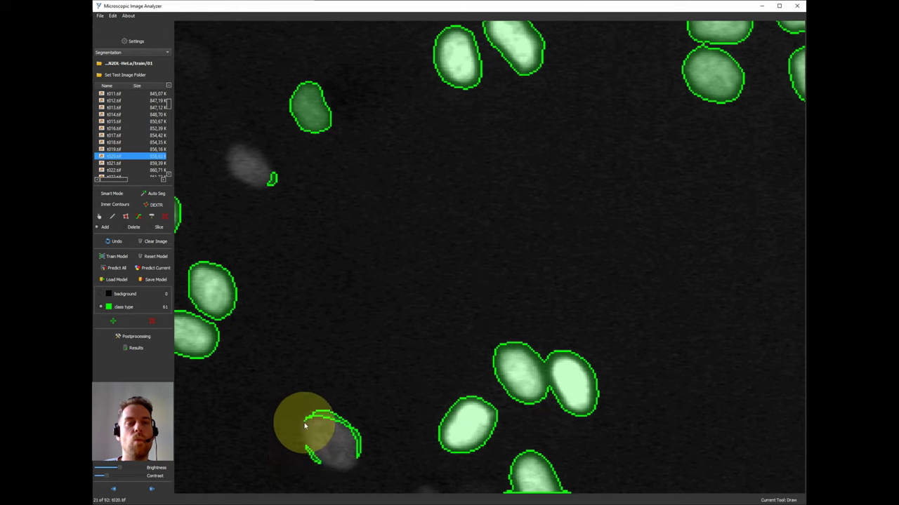
pyautogui.moveTo(310, 422)
pyautogui.mouseDown()
pyautogui.moveTo(320, 461)
pyautogui.moveTo(360, 458)
pyautogui.mouseUp()
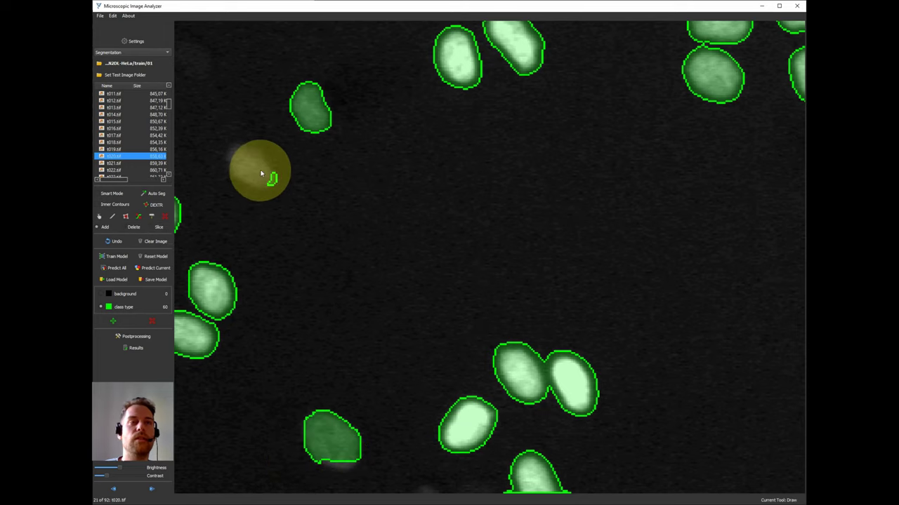
pyautogui.moveTo(257, 152)
pyautogui.mouseDown()
pyautogui.moveTo(224, 160)
pyautogui.moveTo(251, 191)
pyautogui.moveTo(267, 164)
pyautogui.mouseUp()
# Step: Zoom in and out across t020.tif, toggling Draw and Drag, reviewing the outlines now totalling 64
pyautogui.press('d')
pyautogui.scroll(-5, 266, 261)
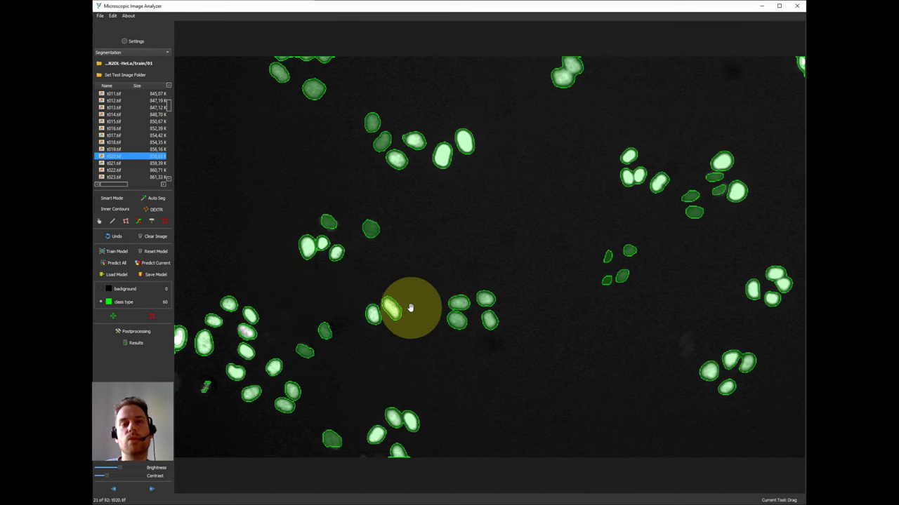
pyautogui.scroll(5, 786, 351)
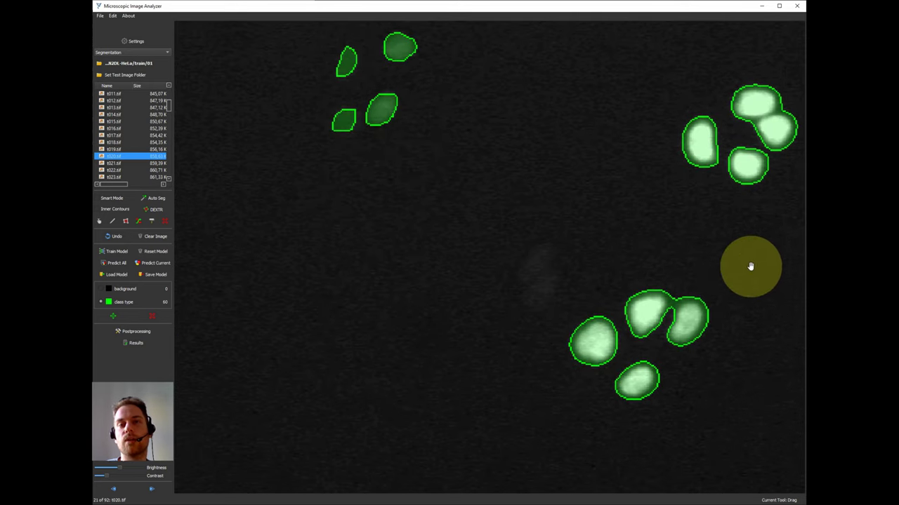
pyautogui.press('a')
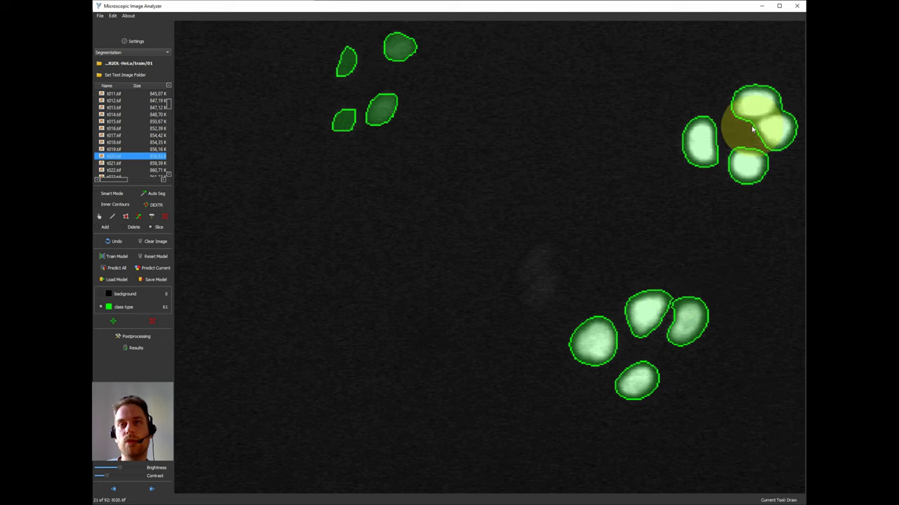
pyautogui.scroll(-5, 788, 113)
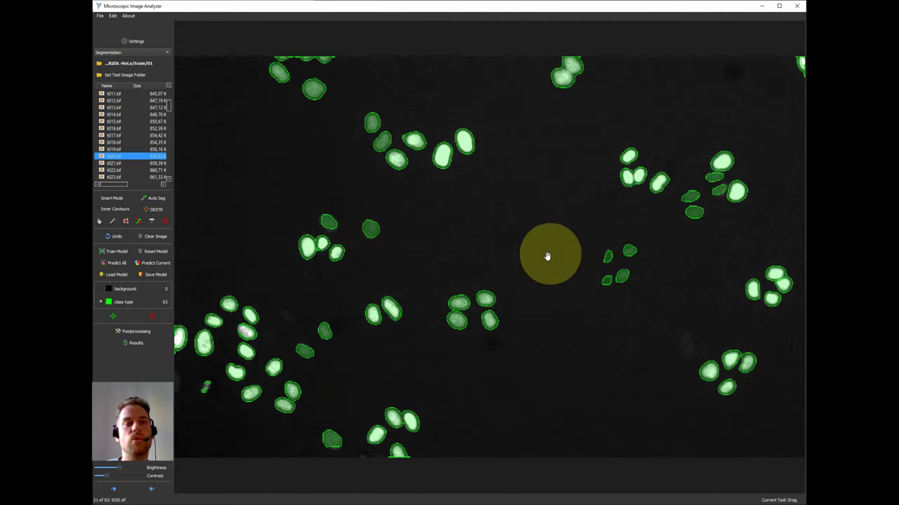
pyautogui.press('d')
pyautogui.scroll(3, 492, 302)
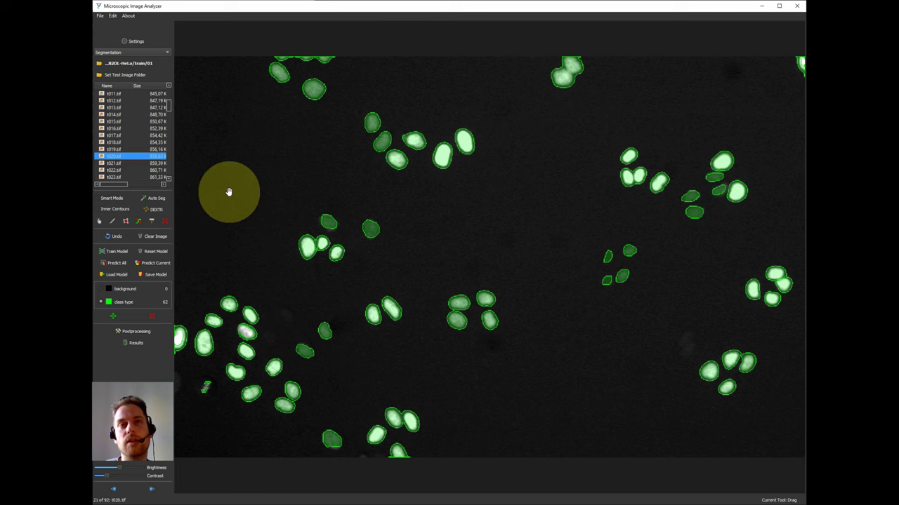
pyautogui.scroll(4, 562, 56)
pyautogui.press('d')
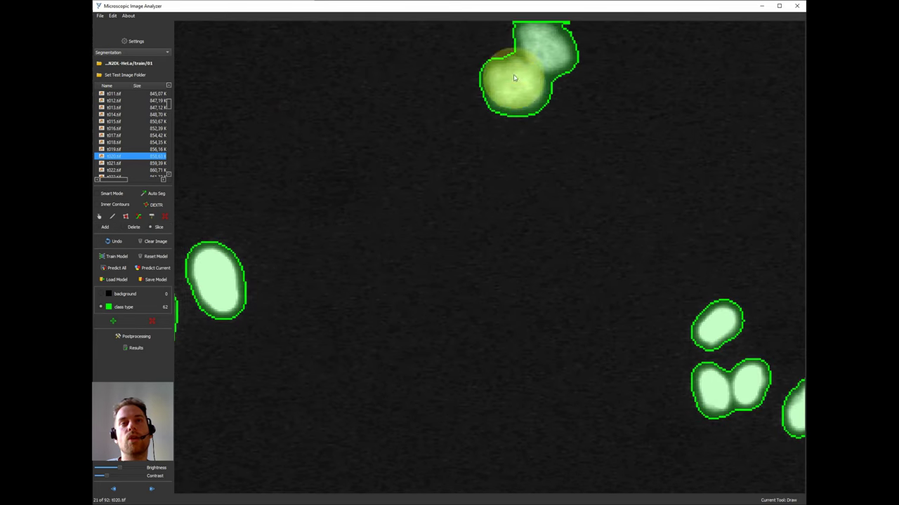
pyautogui.scroll(-5, 599, 140)
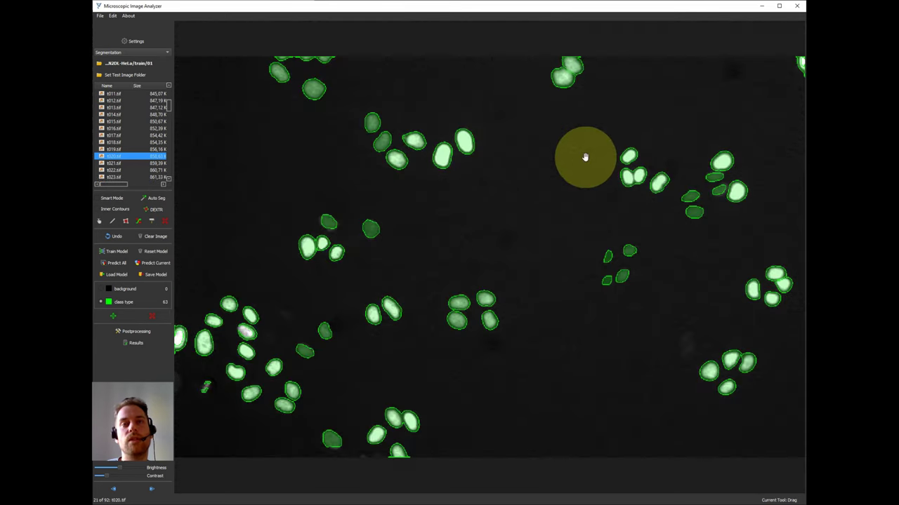
pyautogui.scroll(4, 644, 179)
pyautogui.press('d')
pyautogui.scroll(1, 645, 178)
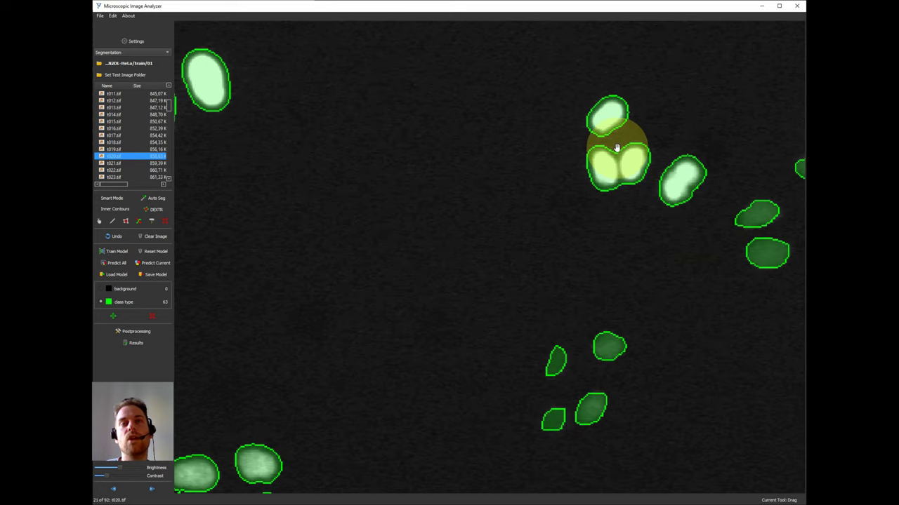
pyautogui.press('d')
pyautogui.scroll(-5, 626, 221)
pyautogui.press('d')
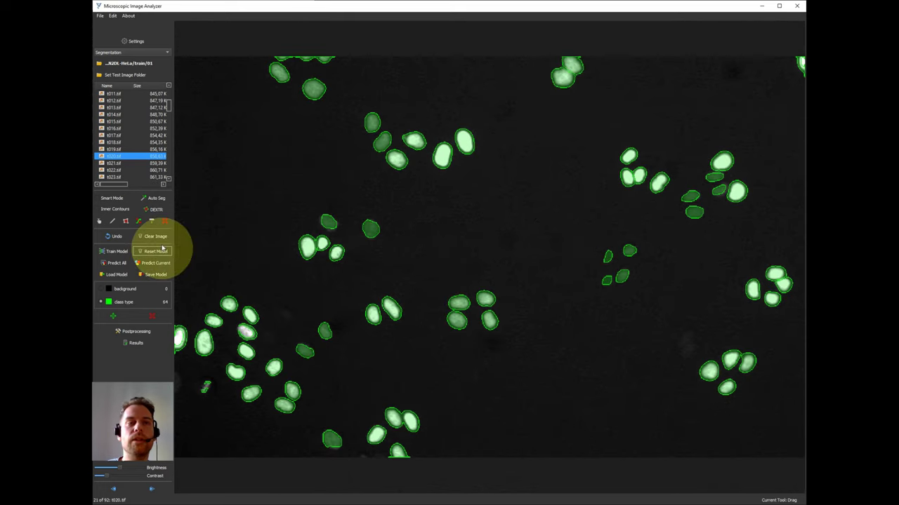
pyautogui.scroll(5, 241, 361)
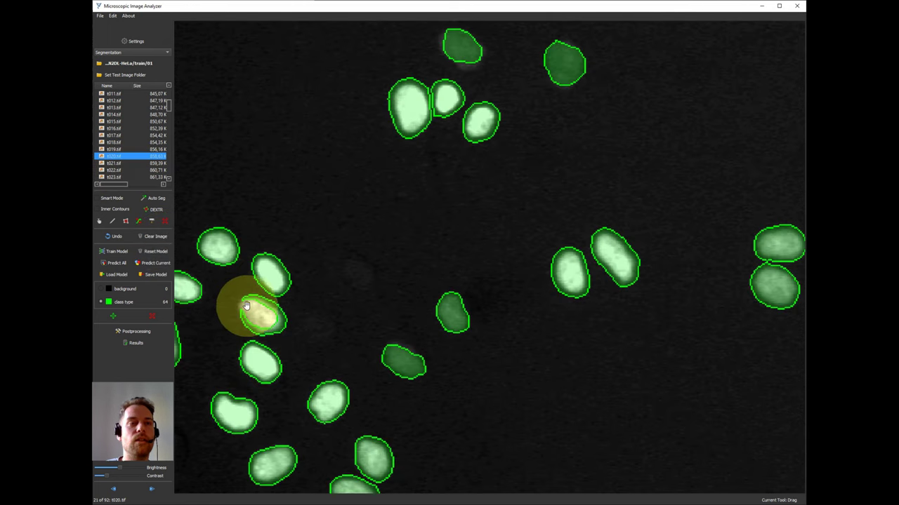
pyautogui.press('d')
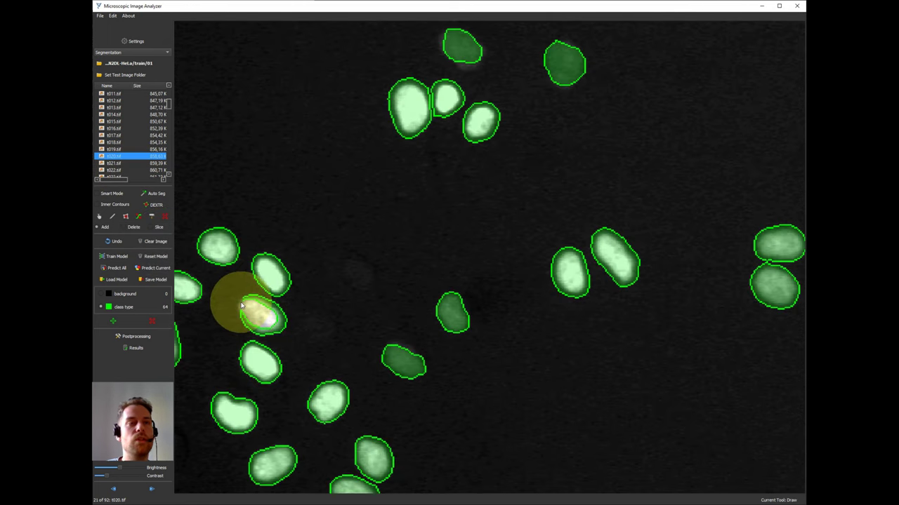
pyautogui.scroll(-4, 121, 162)
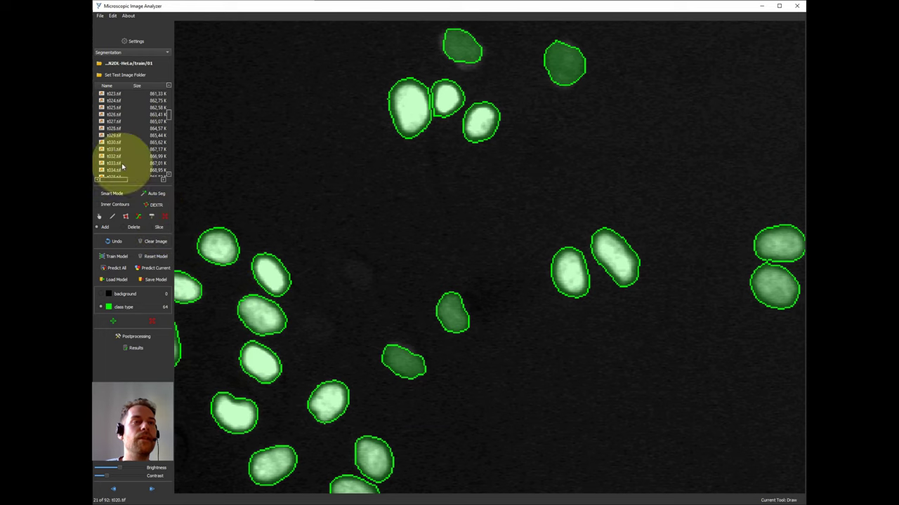
pyautogui.scroll(5, 116, 142)
# Step: Open t017.tif from the file list and select the Draw tool
pyautogui.click(116, 156)
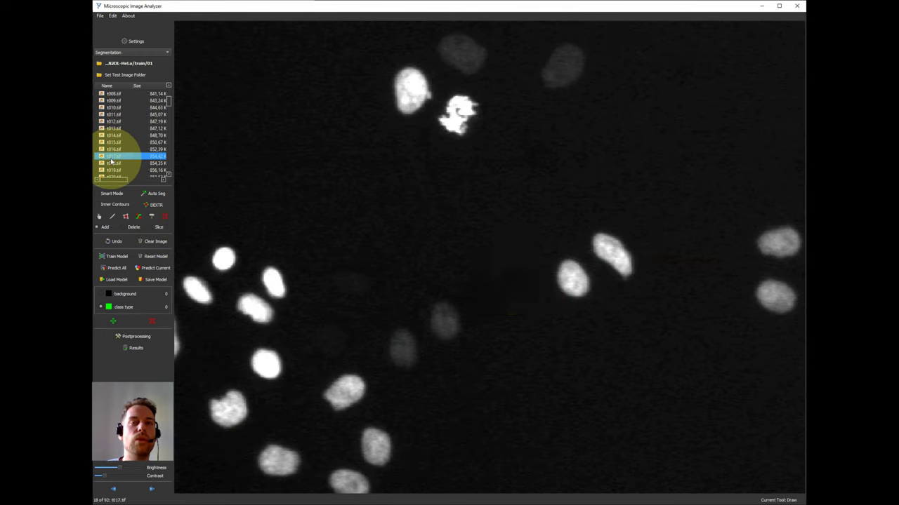
pyautogui.scroll(-3, 485, 286)
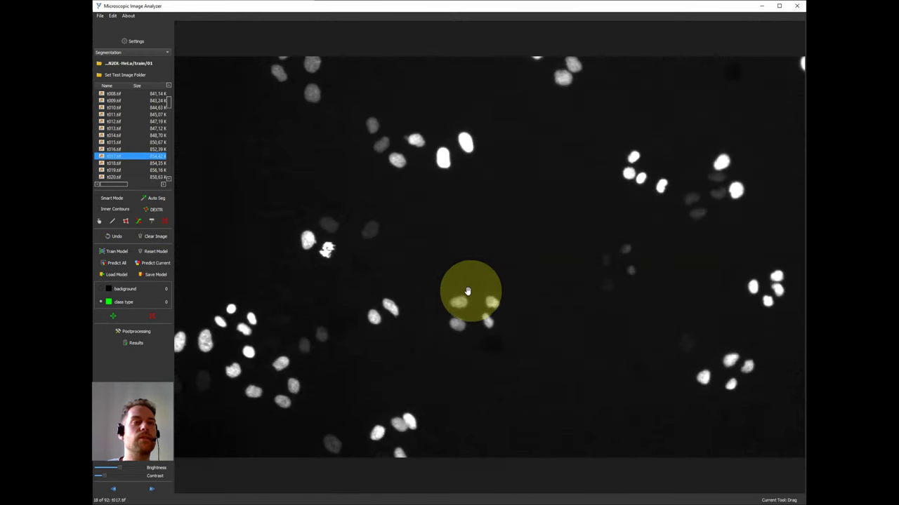
pyautogui.click(112, 222)
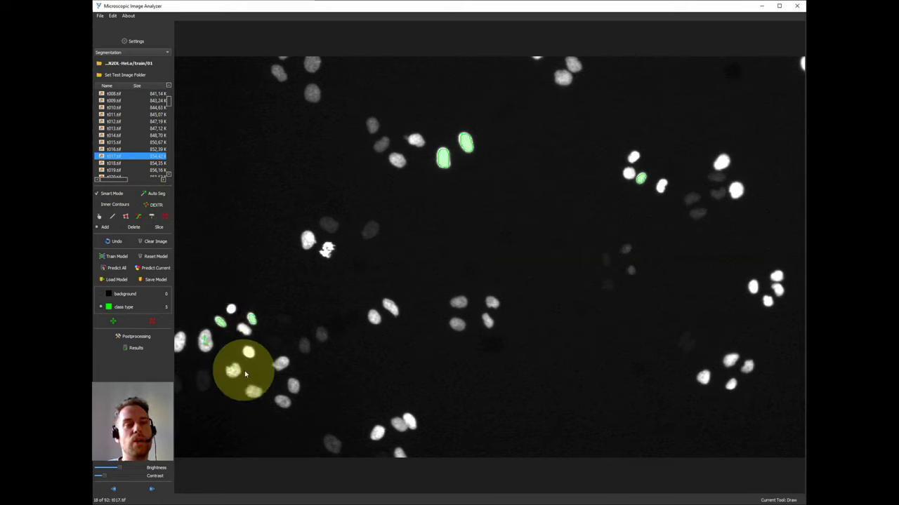
# Step: Add nuclei in the lower-left, centre, upper-left and upper-right clusters, and outline two faint bottom cells, reaching 58
pyautogui.click(296, 391)
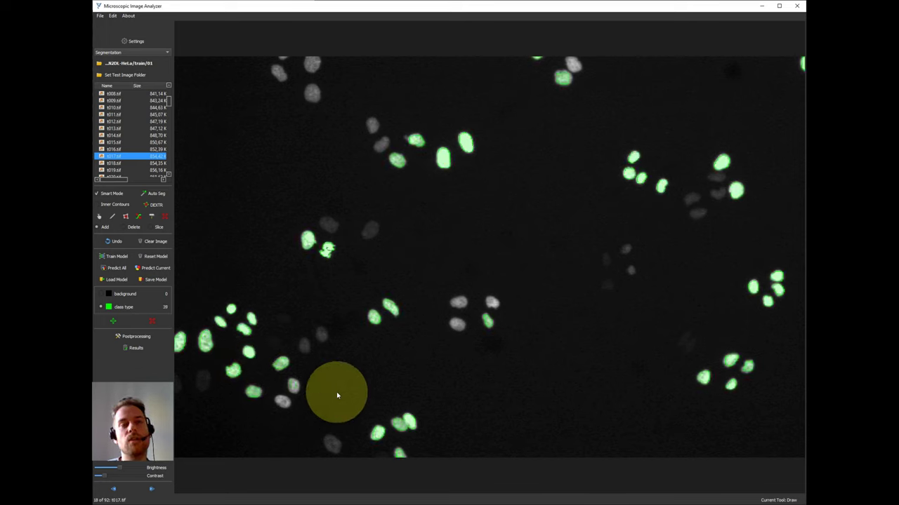
pyautogui.click(452, 327)
pyautogui.click(457, 302)
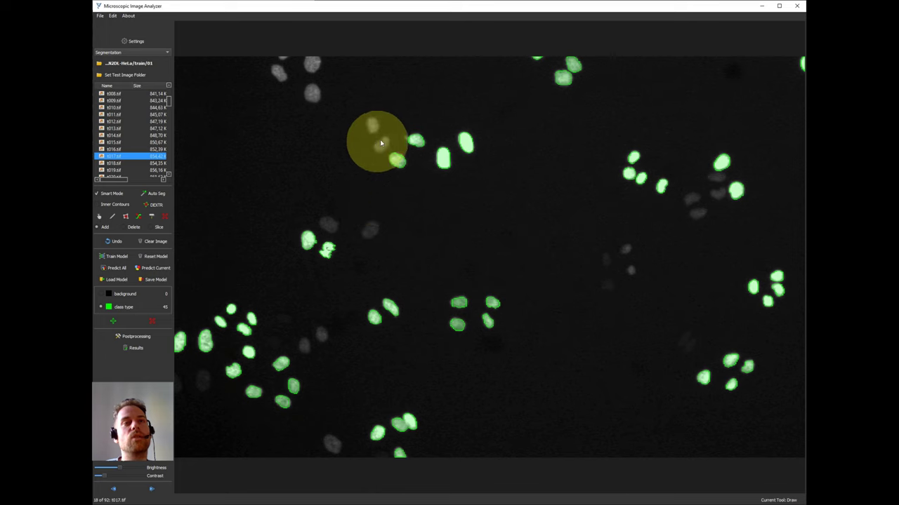
pyautogui.click(369, 121)
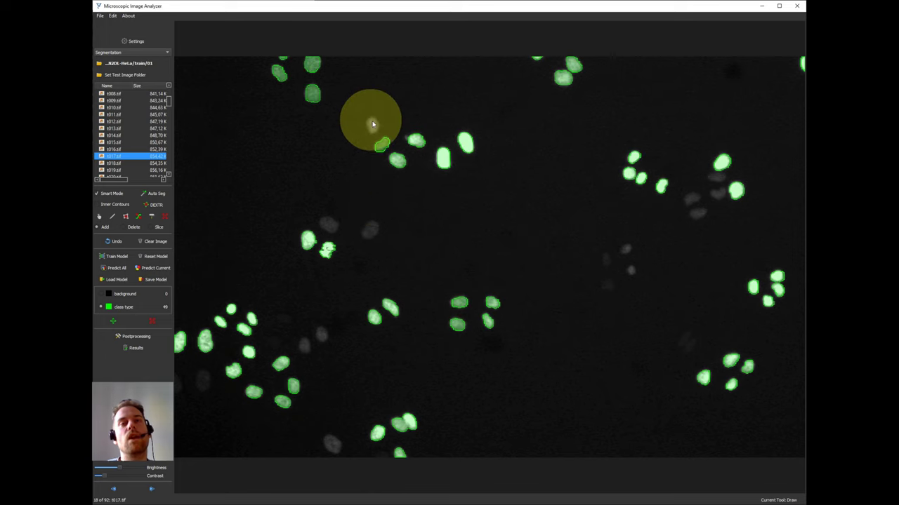
pyautogui.click(718, 183)
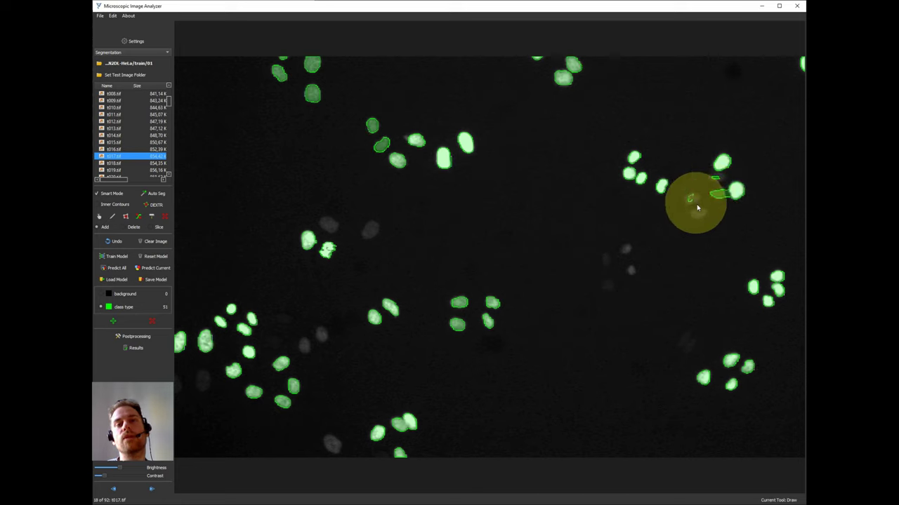
pyautogui.click(698, 214)
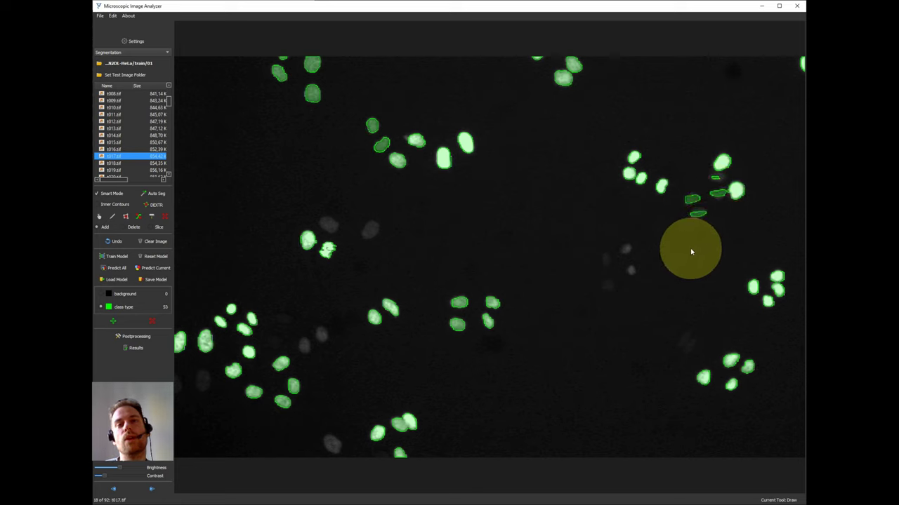
pyautogui.click(729, 197)
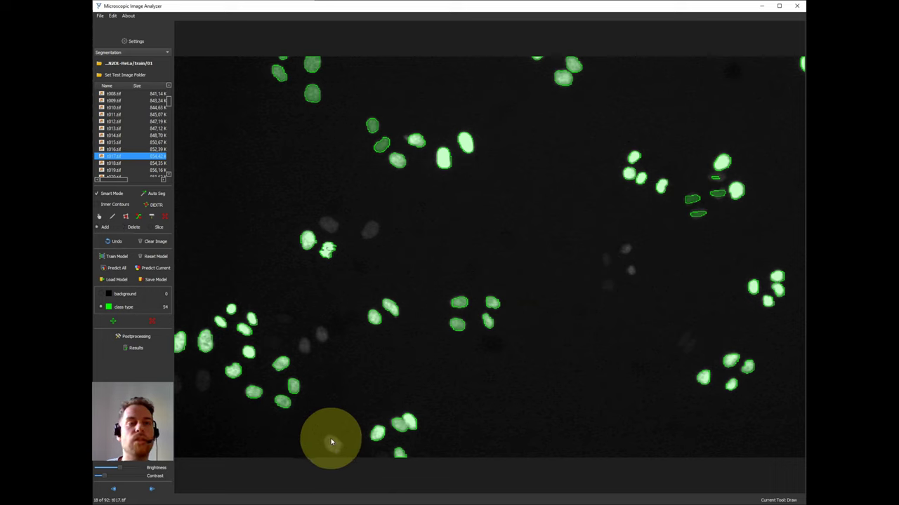
pyautogui.moveTo(333, 453); pyautogui.dragTo(334, 441)
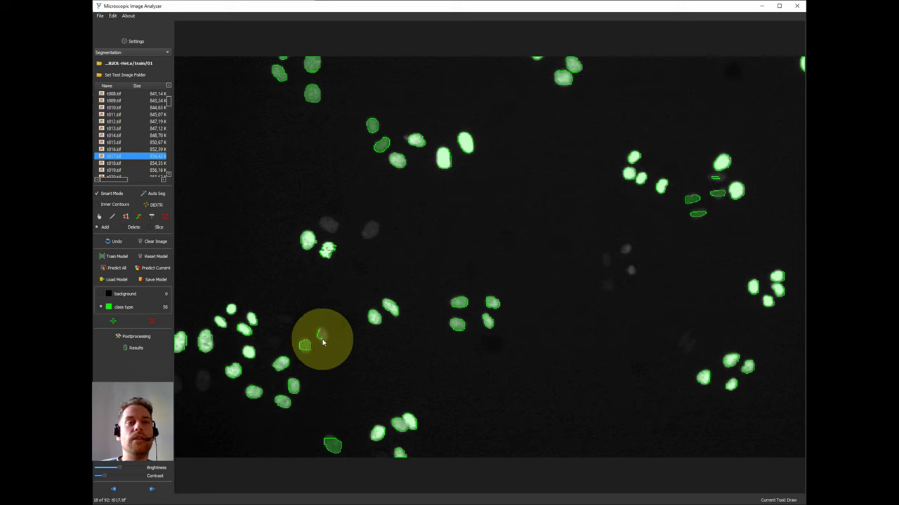
pyautogui.moveTo(323, 342); pyautogui.dragTo(323, 331)
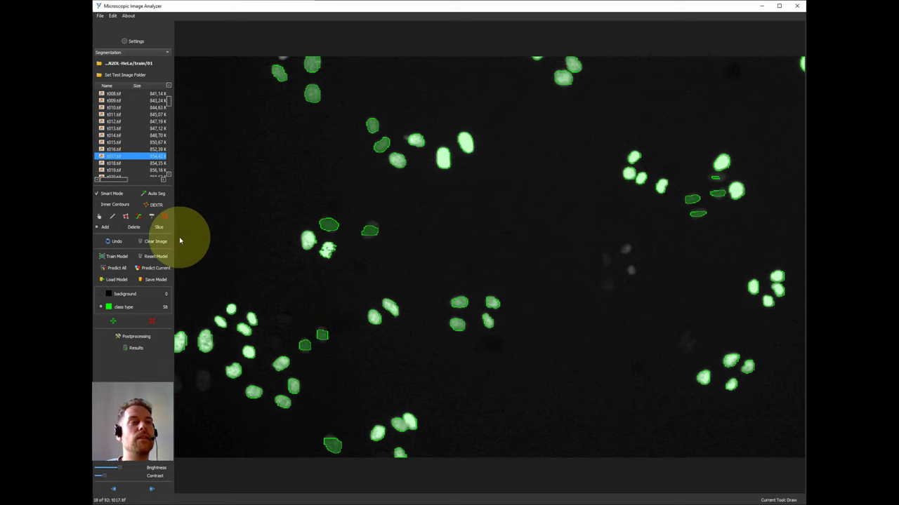
pyautogui.click(99, 216)
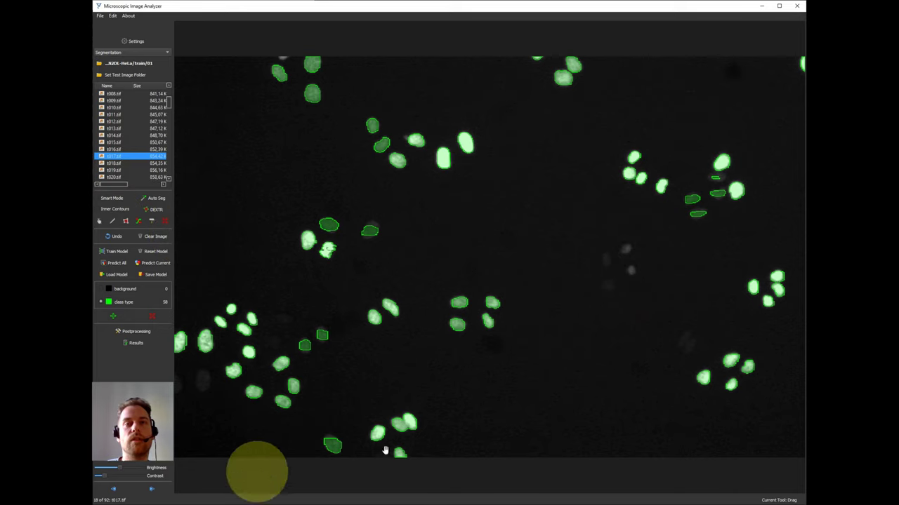
# Step: Zoom in and trace contours around three faint cells near the centre of t017.tif
pyautogui.scroll(5, 662, 245)
pyautogui.press('d')
pyautogui.moveTo(581, 280); pyautogui.dragTo(593, 283)
pyautogui.moveTo(578, 234)
pyautogui.mouseDown()
pyautogui.moveTo(512, 233)
pyautogui.moveTo(515, 261)
pyautogui.mouseUp()
pyautogui.moveTo(514, 300)
pyautogui.mouseDown()
pyautogui.moveTo(488, 337)
pyautogui.moveTo(535, 310)
pyautogui.moveTo(503, 304)
pyautogui.moveTo(495, 289)
pyautogui.moveTo(493, 316)
pyautogui.moveTo(500, 320)
pyautogui.moveTo(531, 259)
pyautogui.moveTo(520, 248)
pyautogui.moveTo(508, 271)
pyautogui.mouseUp()
pyautogui.press('d')
pyautogui.scroll(-5, 653, 265)
pyautogui.scroll(5, 474, 337)
pyautogui.press('d')
pyautogui.press('d')
pyautogui.scroll(-5, 431, 314)
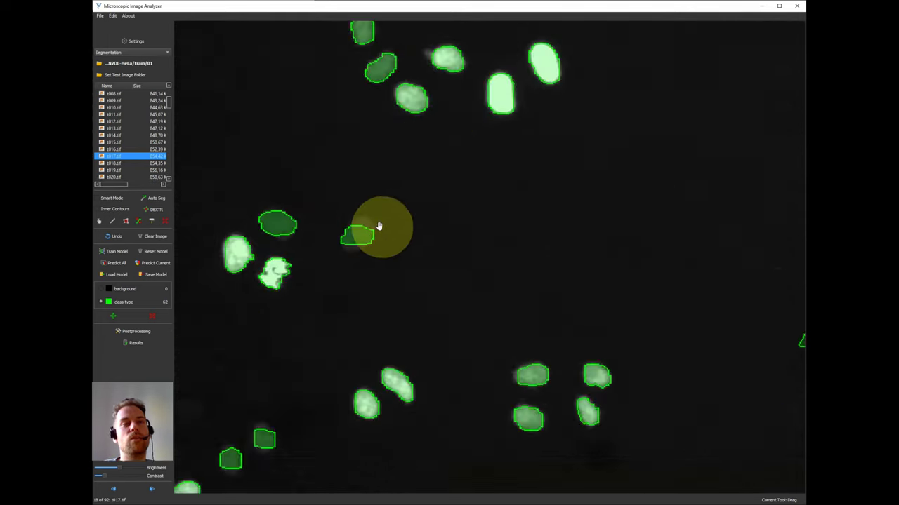
# Step: Outline two more faint cells, including a small one on the right
pyautogui.press('d')
pyautogui.moveTo(376, 224)
pyautogui.mouseDown()
pyautogui.moveTo(367, 219)
pyautogui.moveTo(356, 232)
pyautogui.moveTo(359, 250)
pyautogui.moveTo(372, 226)
pyautogui.moveTo(361, 217)
pyautogui.moveTo(344, 236)
pyautogui.moveTo(363, 246)
pyautogui.mouseUp()
pyautogui.press('d')
pyautogui.scroll(-3, 431, 289)
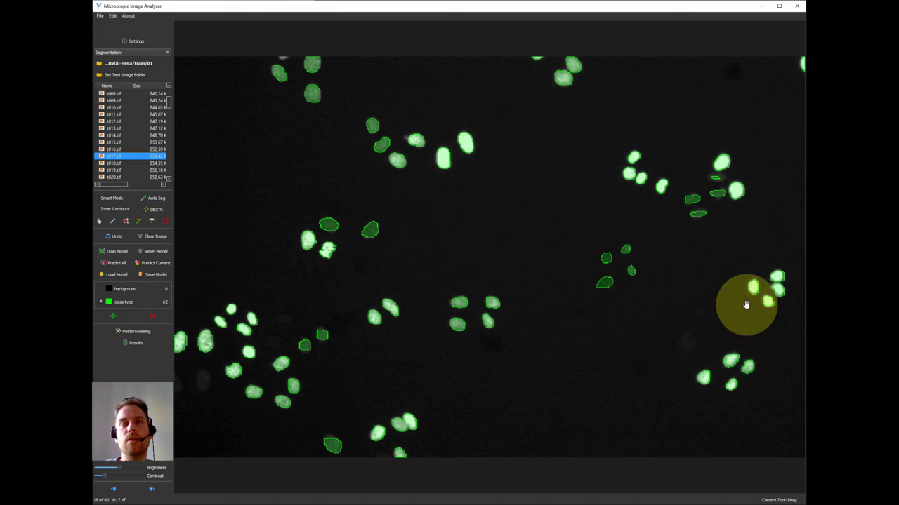
pyautogui.scroll(3, 739, 293)
pyautogui.press('d')
pyautogui.moveTo(697, 161)
pyautogui.mouseDown()
pyautogui.moveTo(688, 156)
pyautogui.moveTo(673, 176)
pyautogui.moveTo(697, 165)
pyautogui.moveTo(695, 180)
pyautogui.mouseUp()
pyautogui.press('d')
pyautogui.scroll(-3, 582, 195)
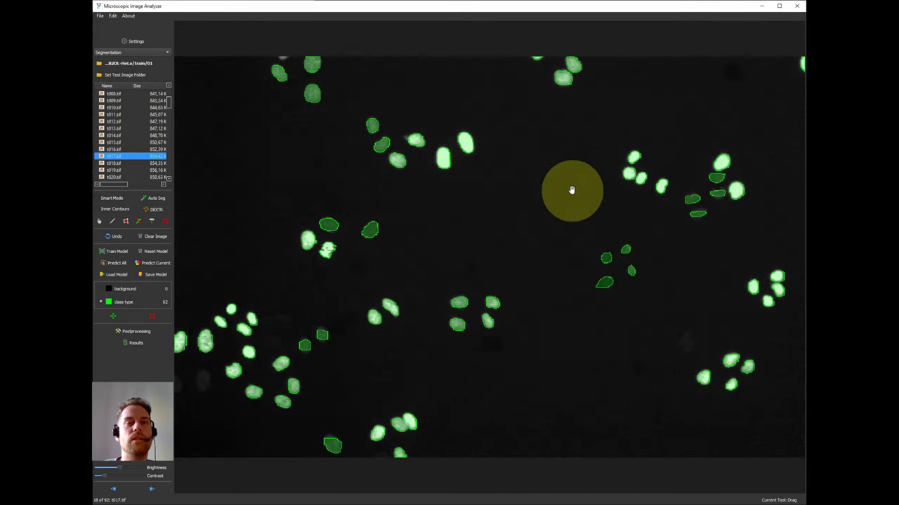
pyautogui.scroll(3, 414, 438)
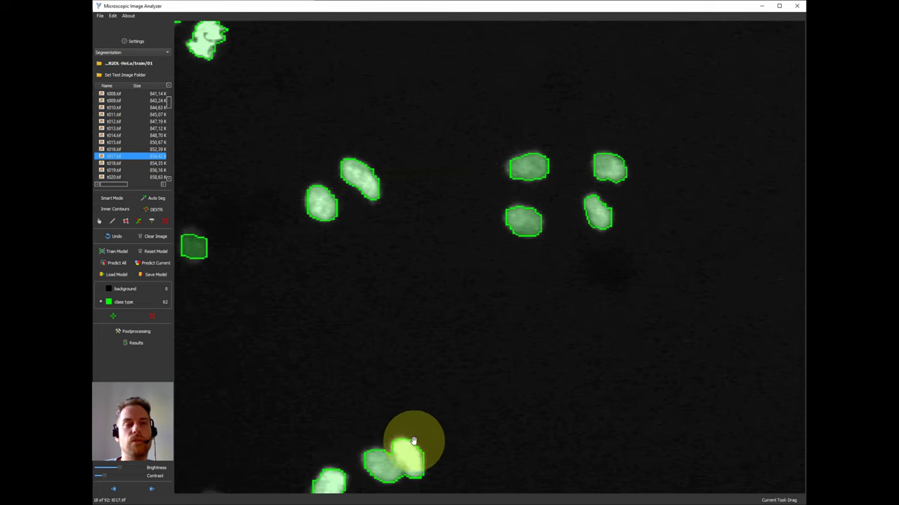
pyautogui.scroll(-3, 414, 438)
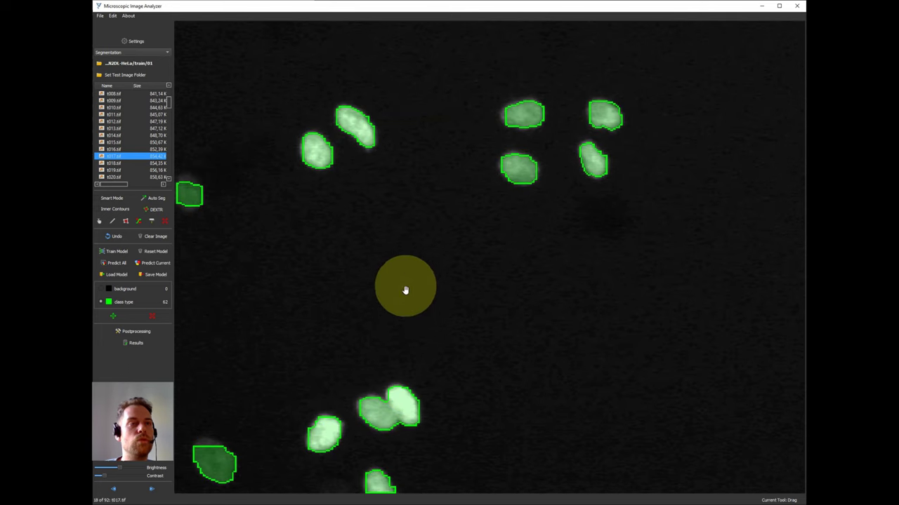
# Step: Split the merged lower cell pair with Slice and add the right-side nucleus, reaching 64 annotations
pyautogui.click(112, 221)
pyautogui.press('s')
pyautogui.moveTo(374, 387); pyautogui.dragTo(401, 425)
pyautogui.press('d')
pyautogui.scroll(-3, 478, 381)
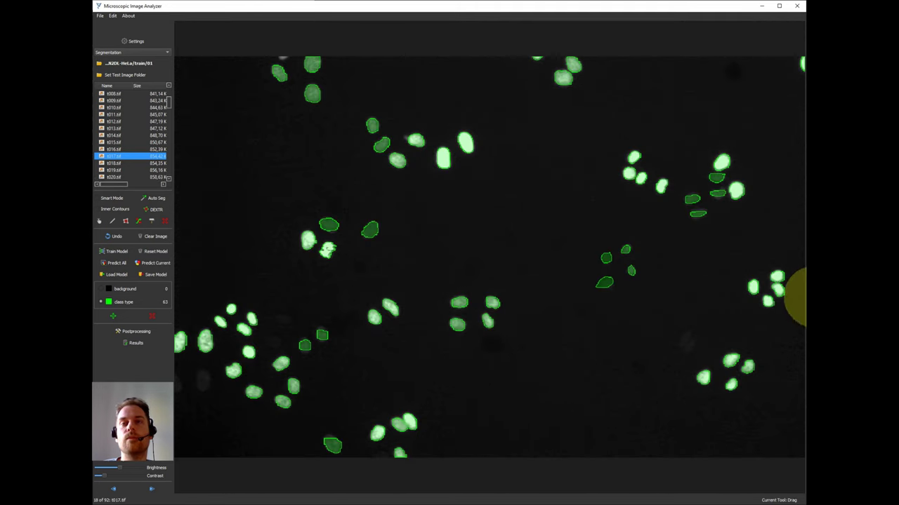
pyautogui.press('d')
pyautogui.click(786, 291)
pyautogui.scroll(3, 786, 289)
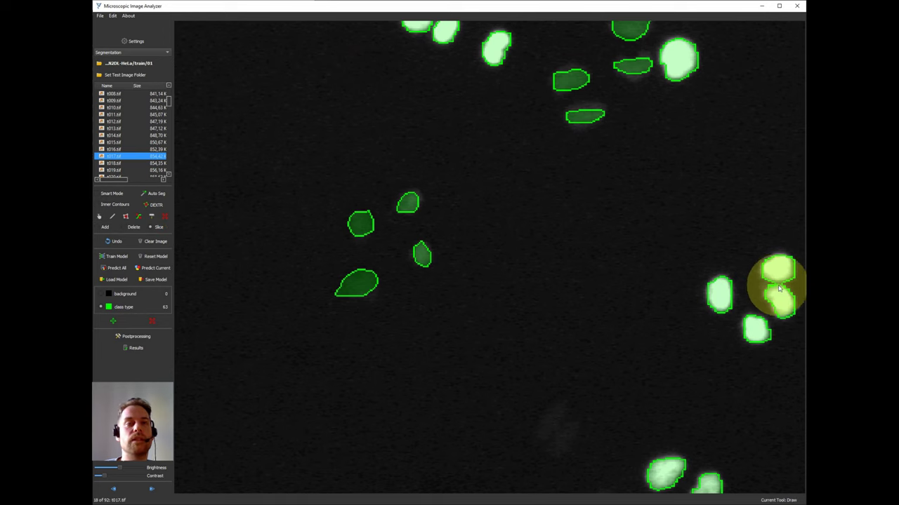
pyautogui.press('d')
pyautogui.scroll(-3, 505, 301)
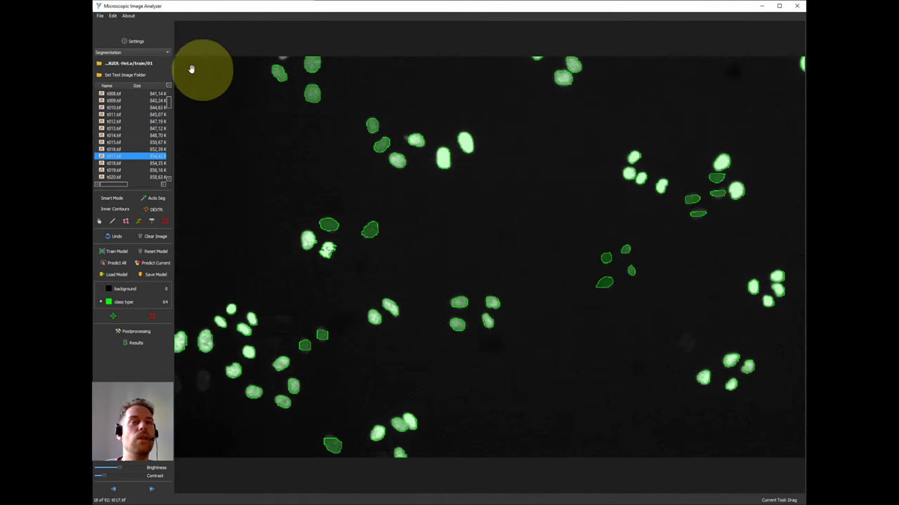
# Step: Choose train/02 as the test image folder, loading its unannotated t000.tif of 92
pyautogui.click(107, 74)
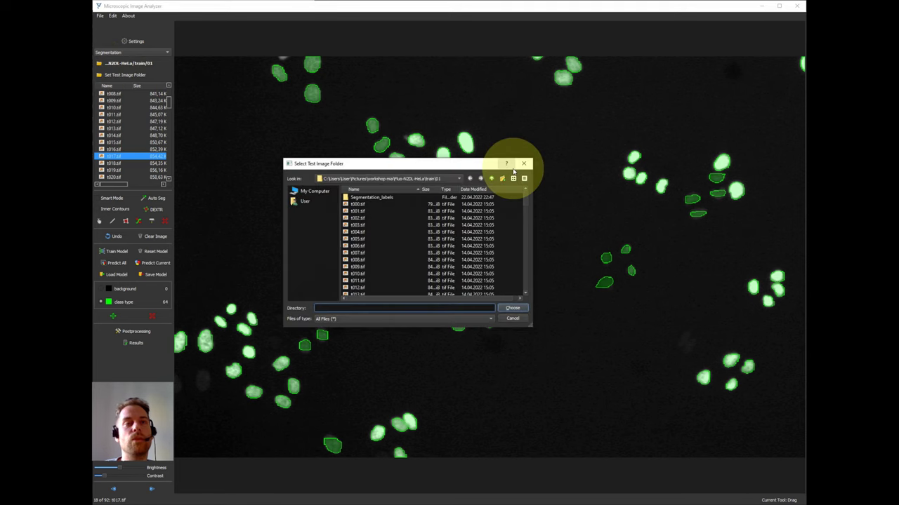
pyautogui.click(492, 178)
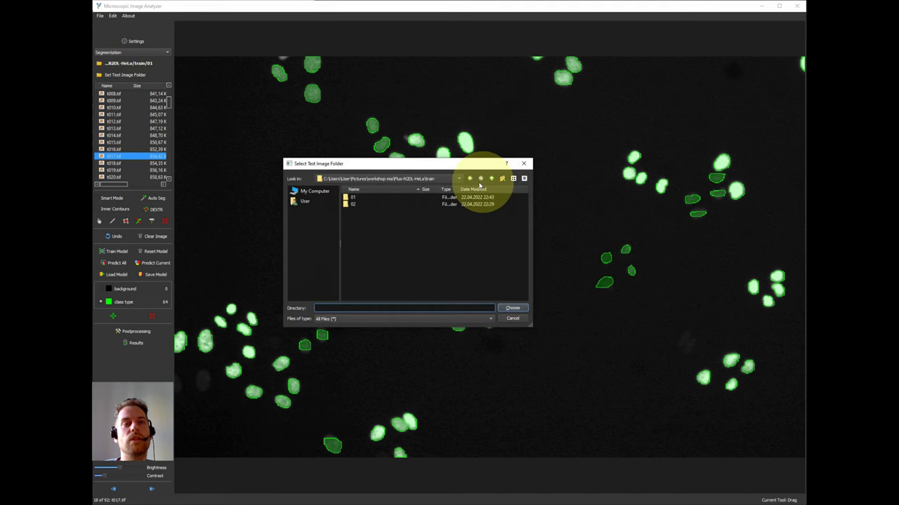
pyautogui.doubleClick(351, 203)
pyautogui.click(512, 308)
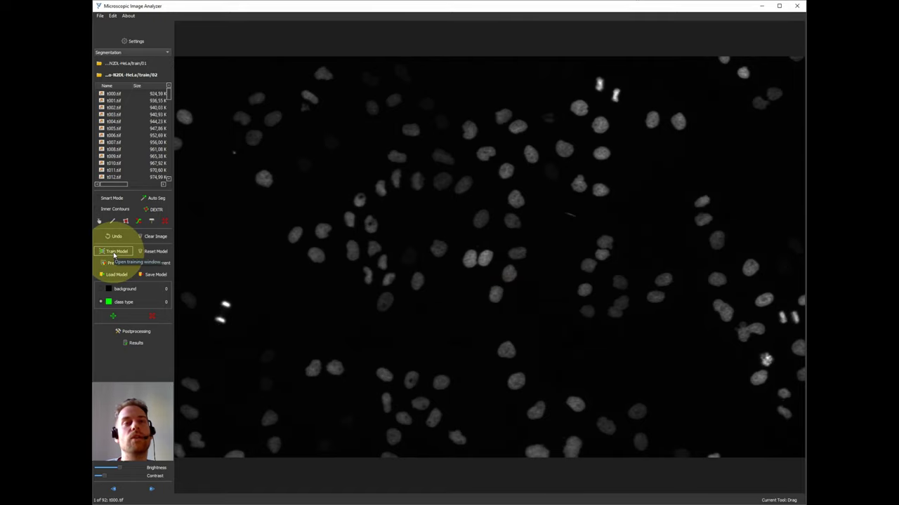
# Step: In Neural Network Training, choose UNet with a pretrained resnet50 backbone
pyautogui.click(114, 252)
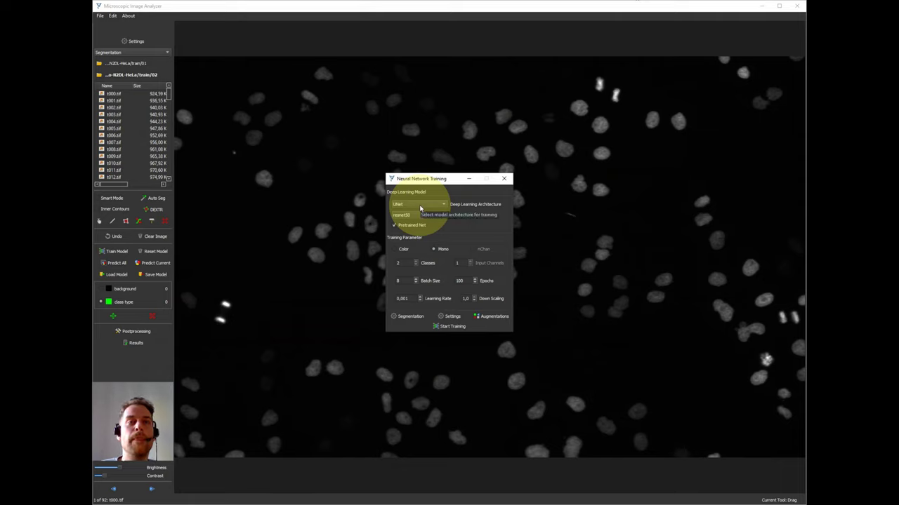
pyautogui.click(420, 205)
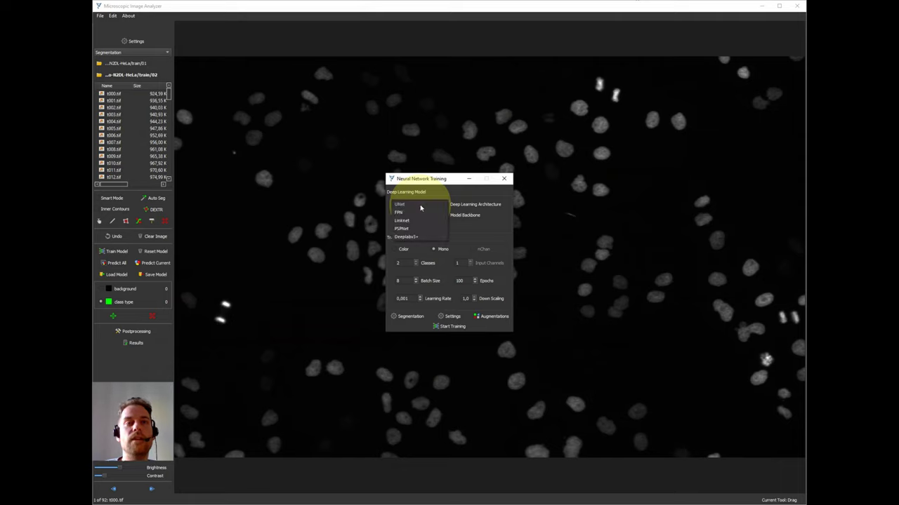
pyautogui.click(420, 204)
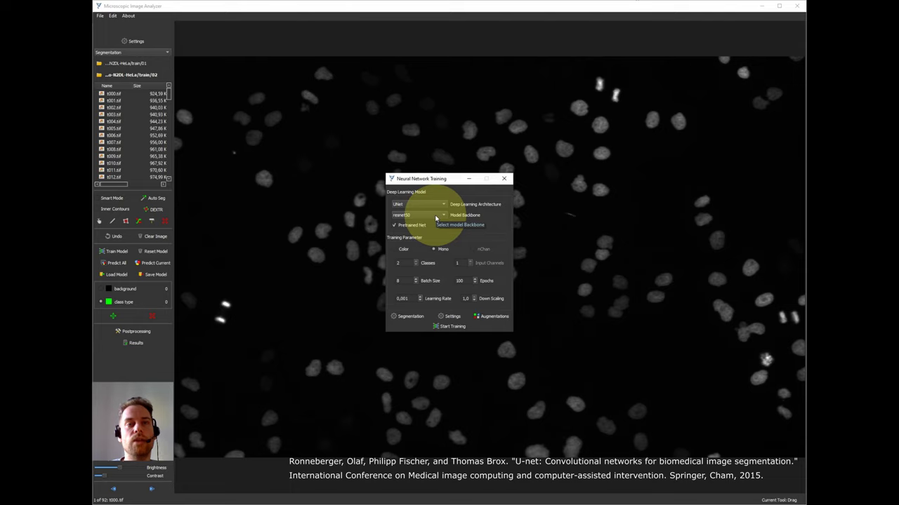
pyautogui.click(435, 218)
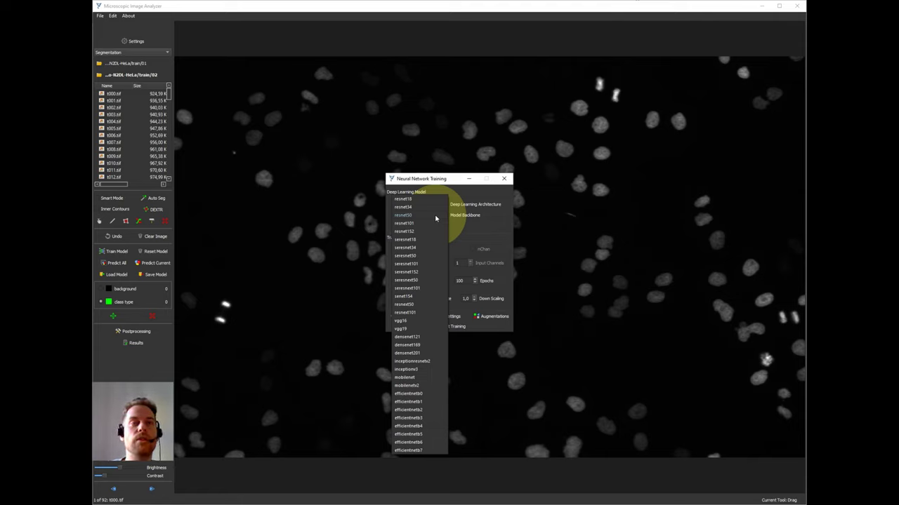
pyautogui.click(482, 212)
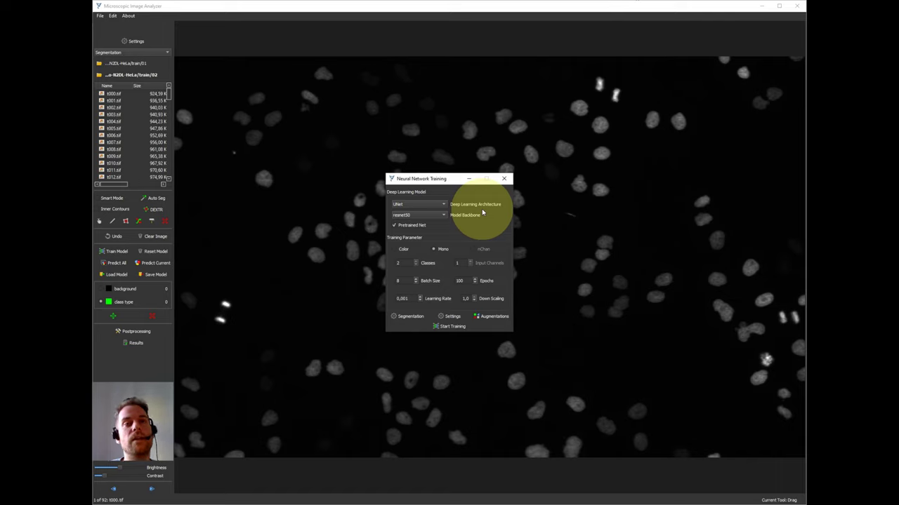
pyautogui.click(409, 229)
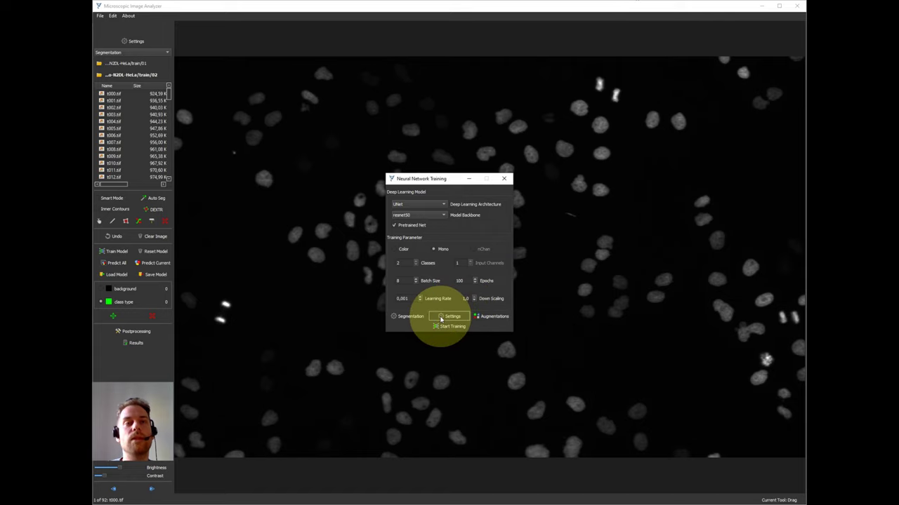
pyautogui.click(447, 317)
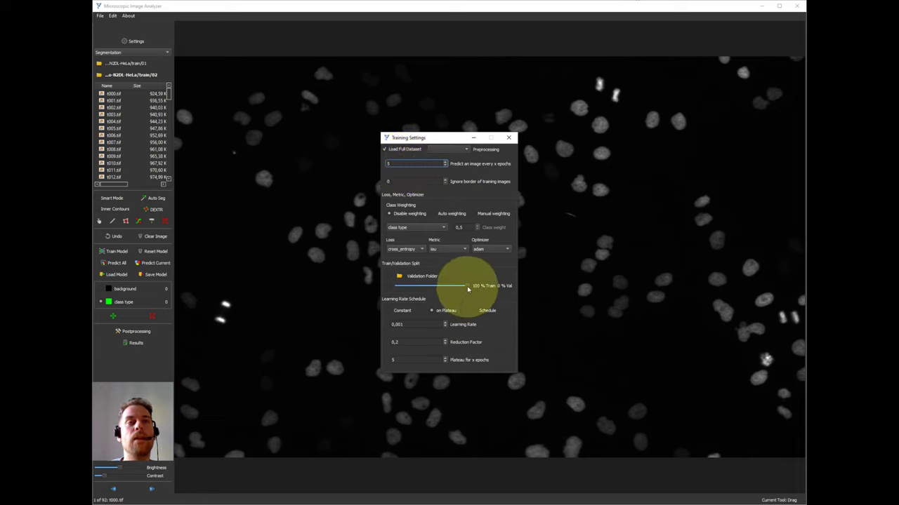
pyautogui.click(465, 287)
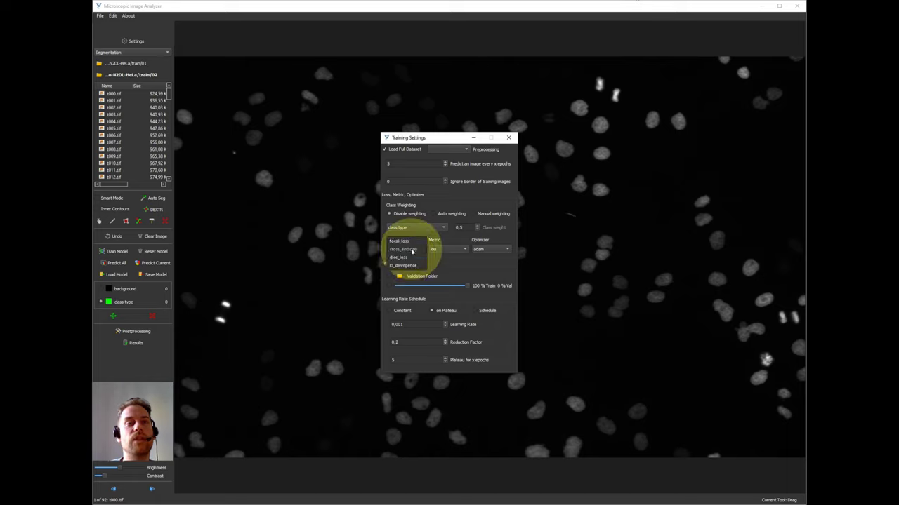
pyautogui.click(508, 137)
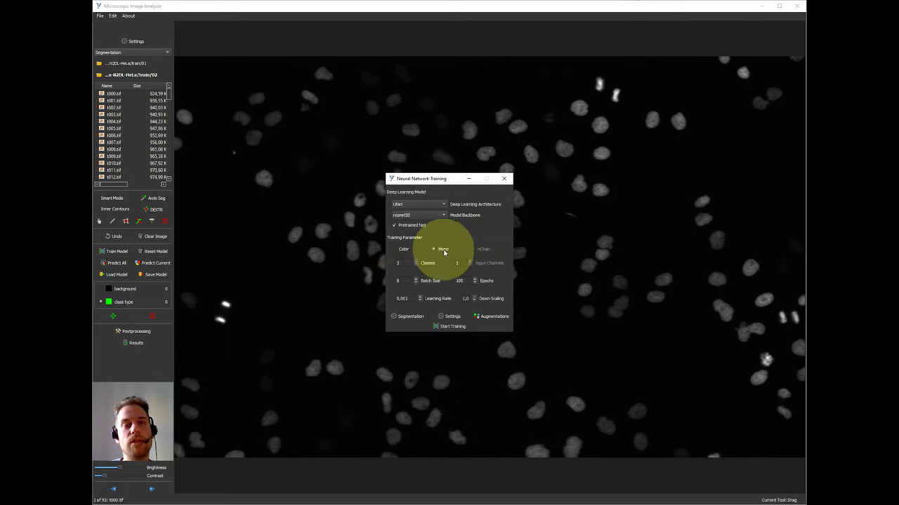
# Step: Start training and move the progress plots and training dialog aside while the 100 epochs run
pyautogui.click(437, 327)
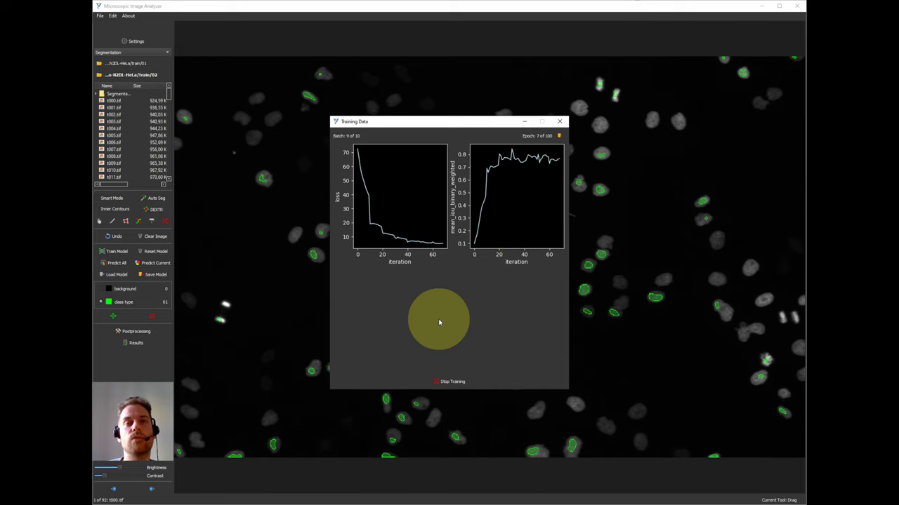
pyautogui.moveTo(446, 121); pyautogui.dragTo(671, 36)
pyautogui.moveTo(428, 176); pyautogui.dragTo(676, 316)
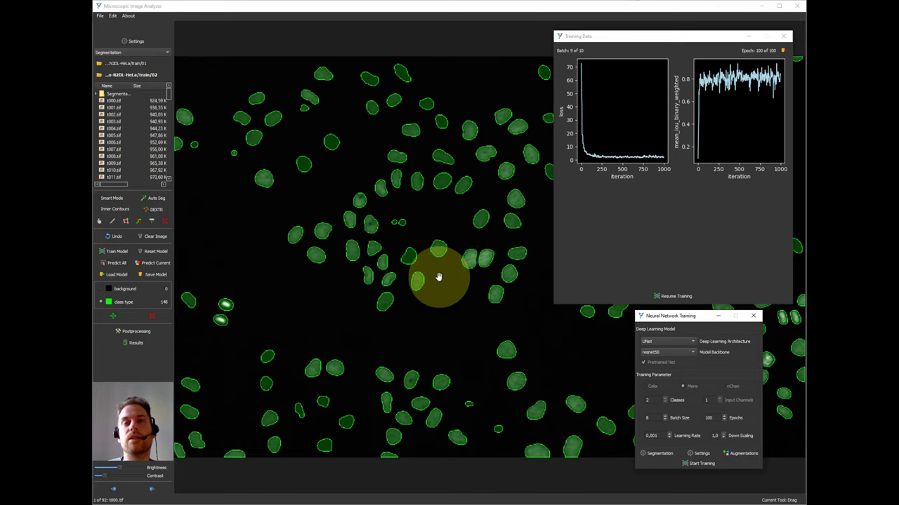
# Step: Close both training windows and hand-draw one corrected nucleus contour on t000.tif, reaching 149
pyautogui.click(752, 316)
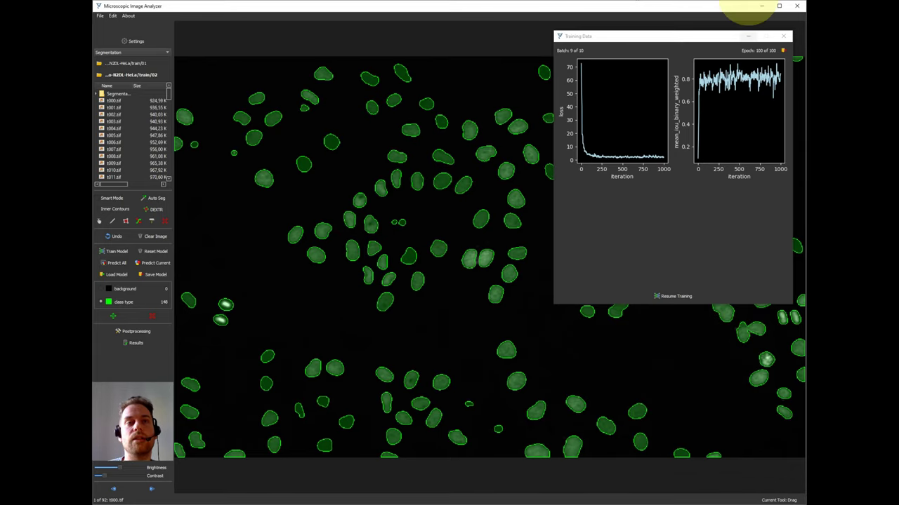
pyautogui.click(783, 36)
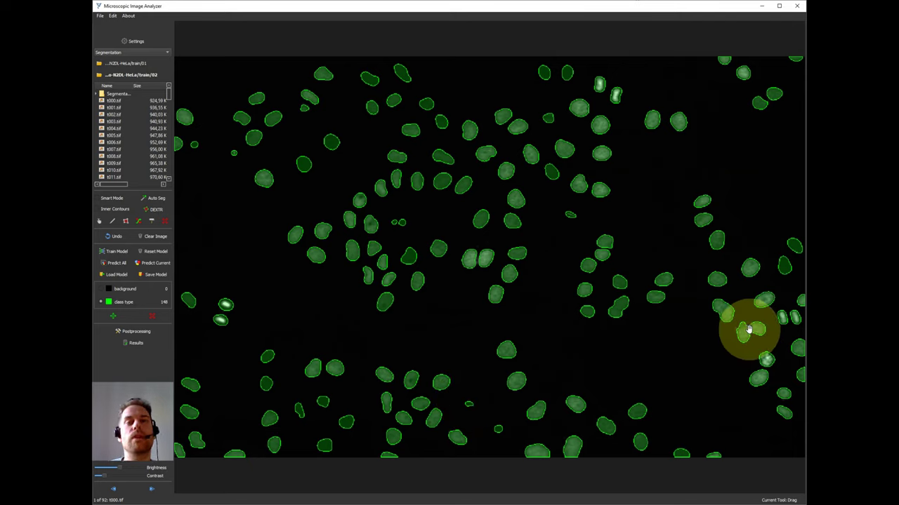
pyautogui.press('d')
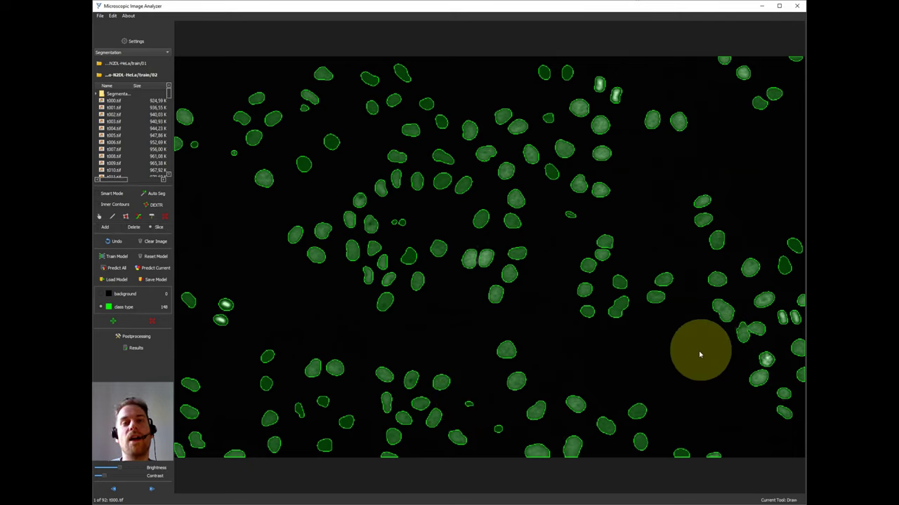
pyautogui.click(748, 332)
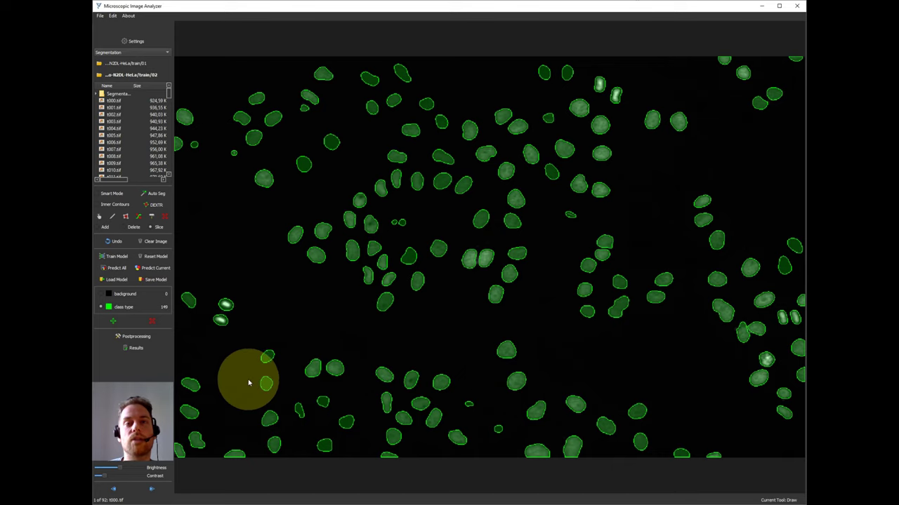
# Step: On the next image t001.tif, predict nuclei and add a missing contour by hand
pyautogui.click(156, 490)
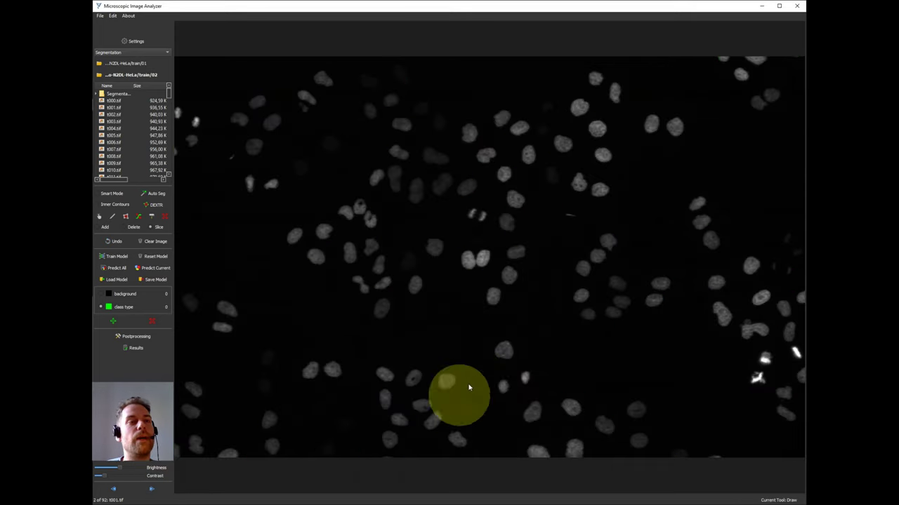
pyautogui.click(144, 269)
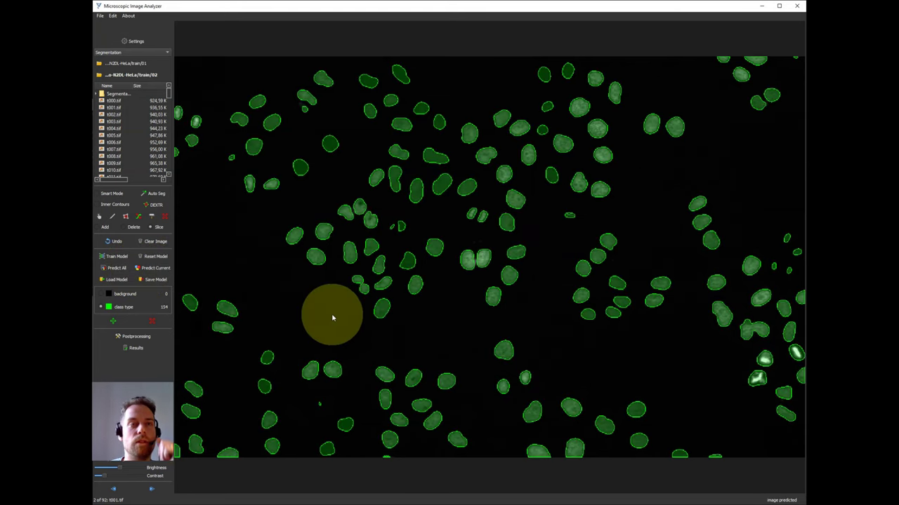
pyautogui.click(755, 336)
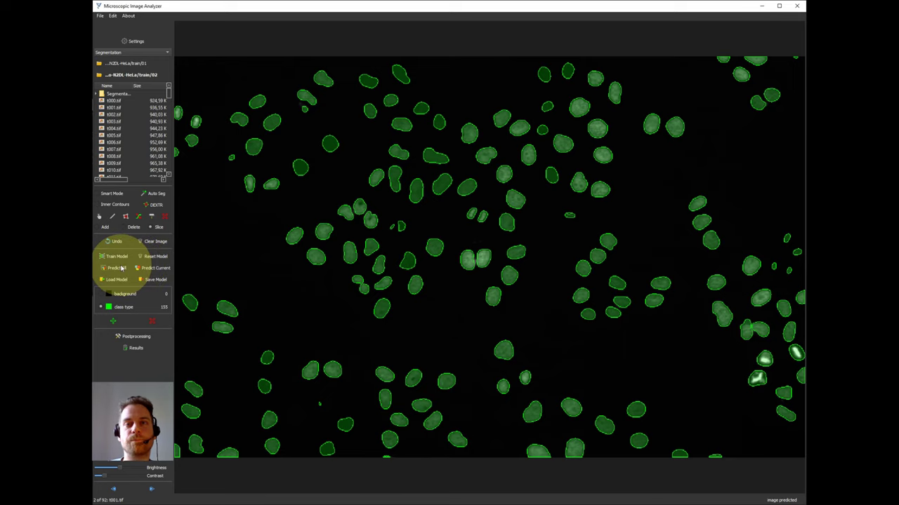
# Step: Predict nuclei on all images in the series, then split a merged nucleus into two cells
pyautogui.click(117, 269)
pyautogui.click(461, 266)
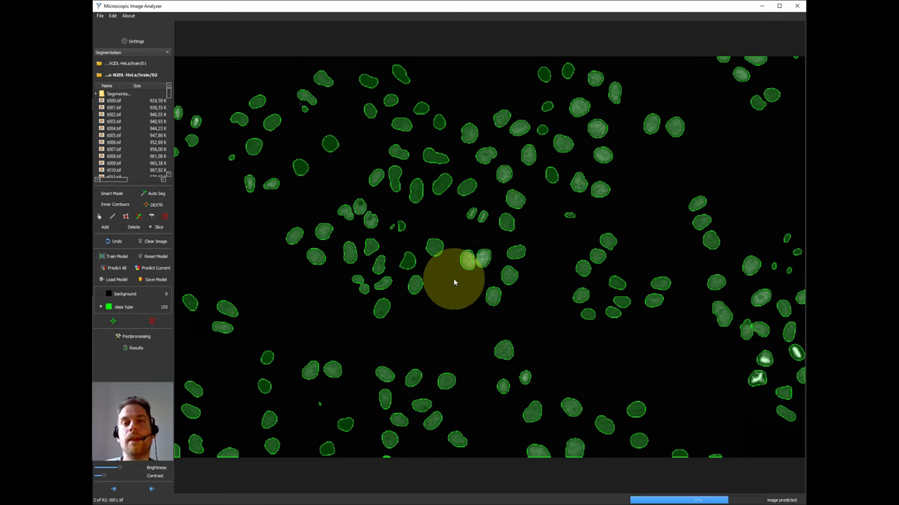
pyautogui.scroll(3, 357, 284)
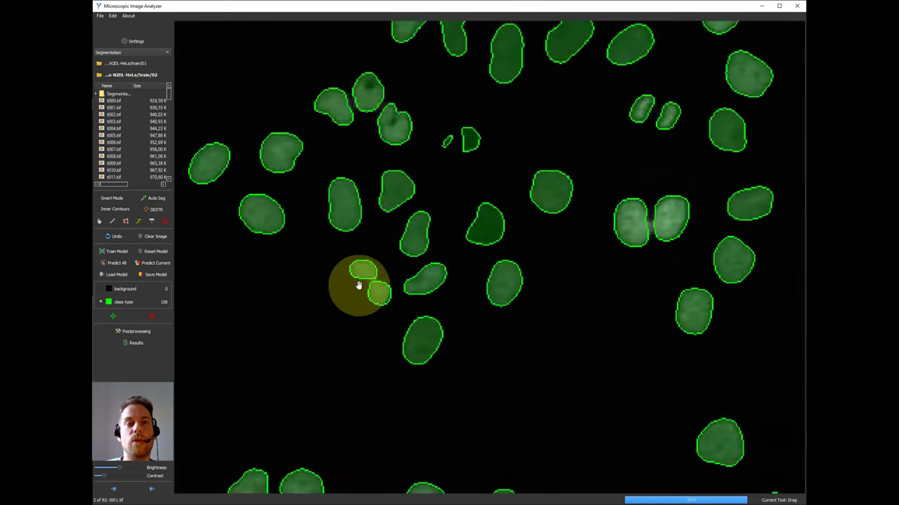
pyautogui.scroll(-3, 372, 295)
pyautogui.scroll(3, 742, 337)
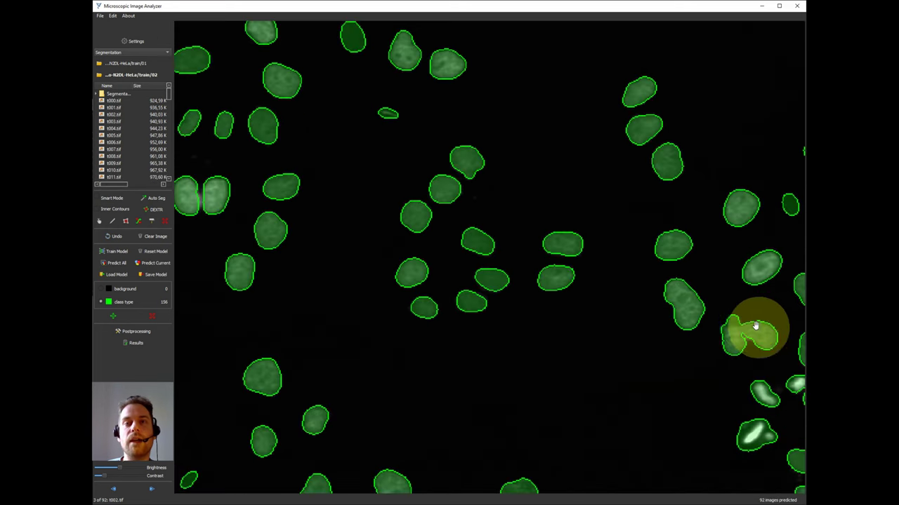
pyautogui.moveTo(742, 324); pyautogui.dragTo(743, 335)
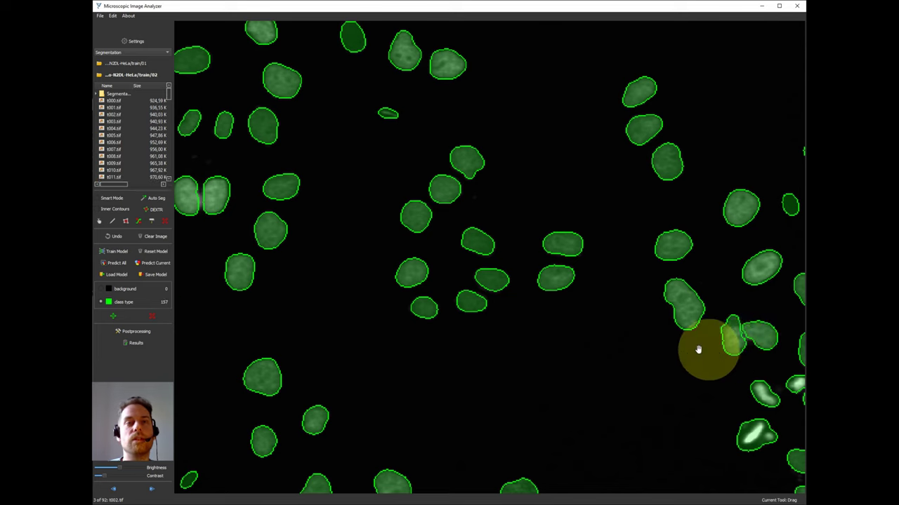
pyautogui.scroll(-5, 517, 353)
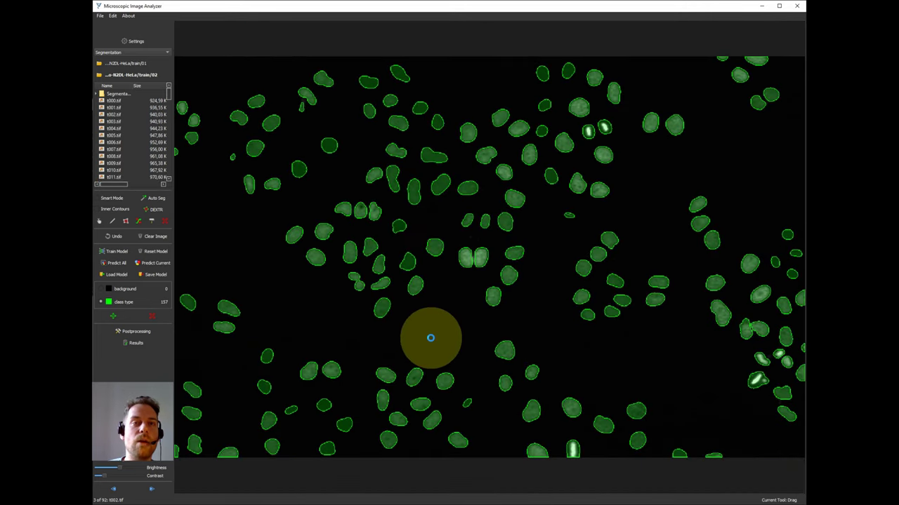
# Step: Step through t003 to t005.tif, drawing a contour around an unsegmented nucleus on t005
pyautogui.press('Right')
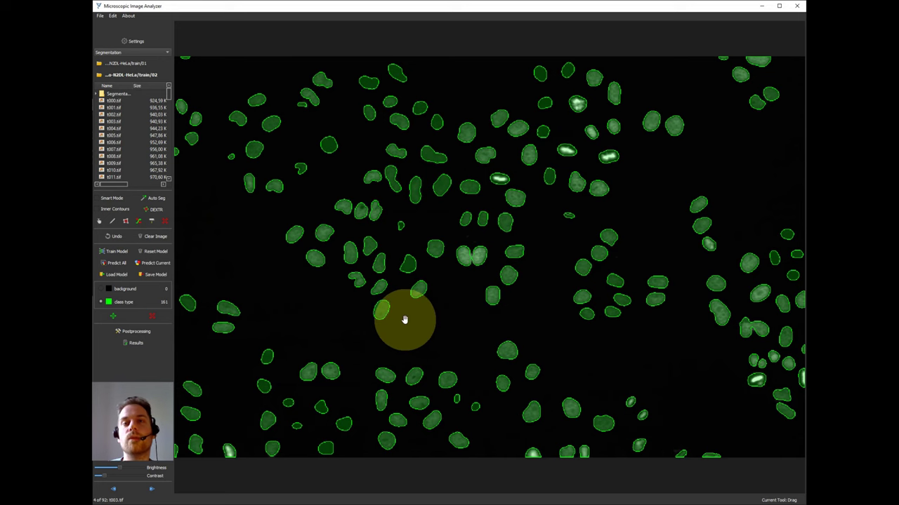
pyautogui.scroll(5, 761, 322)
pyautogui.press('d')
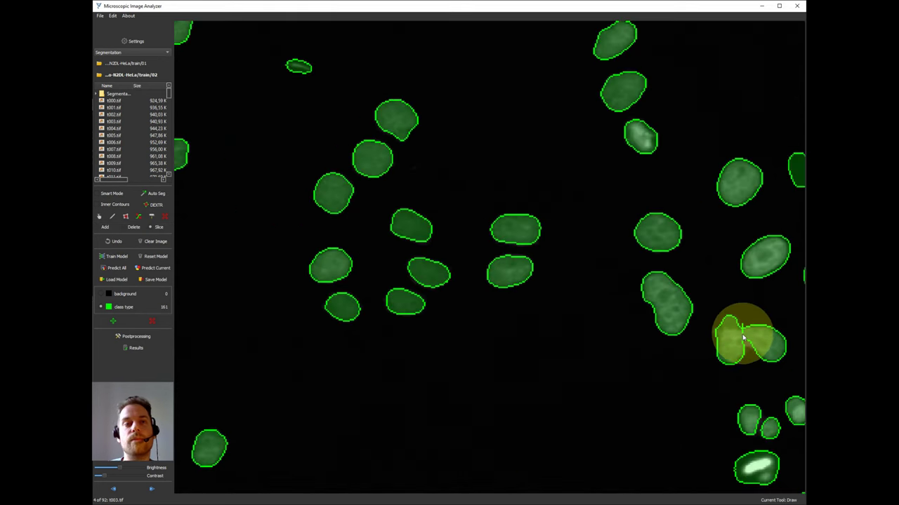
pyautogui.press('d')
pyautogui.press('Right')
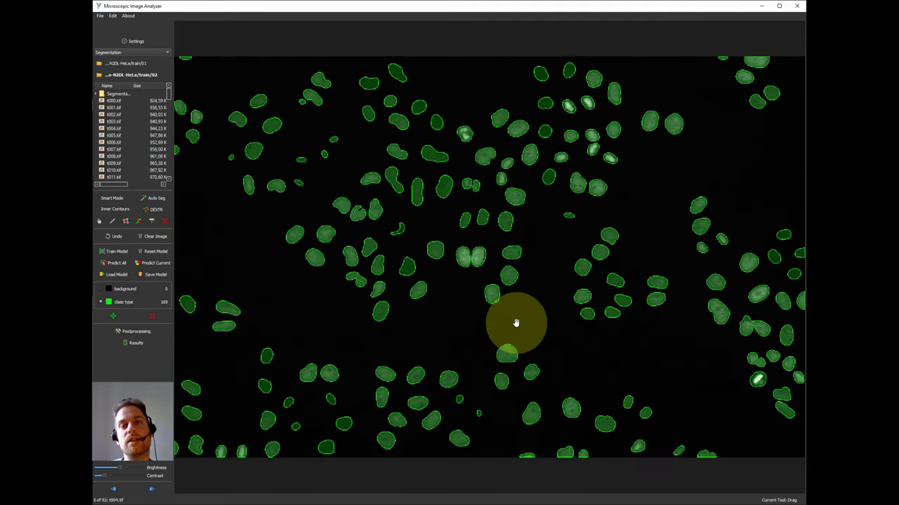
pyautogui.press('d')
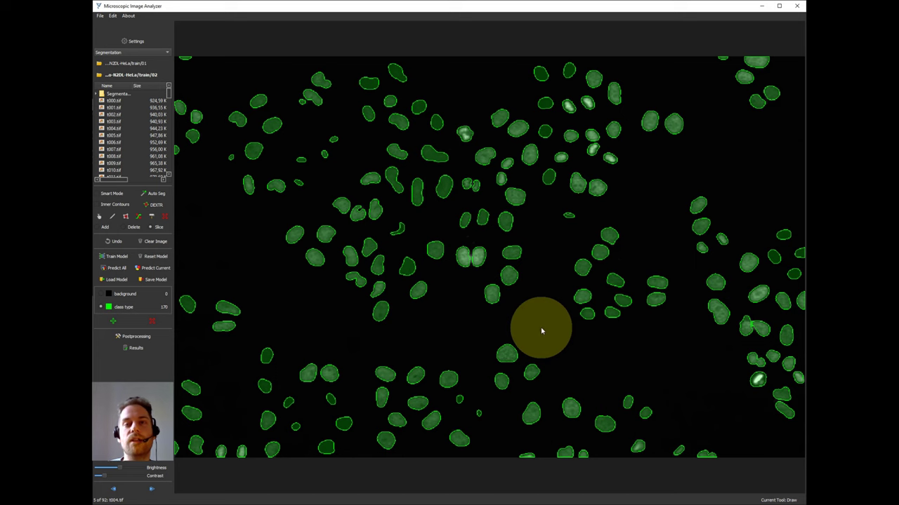
pyautogui.press('Right')
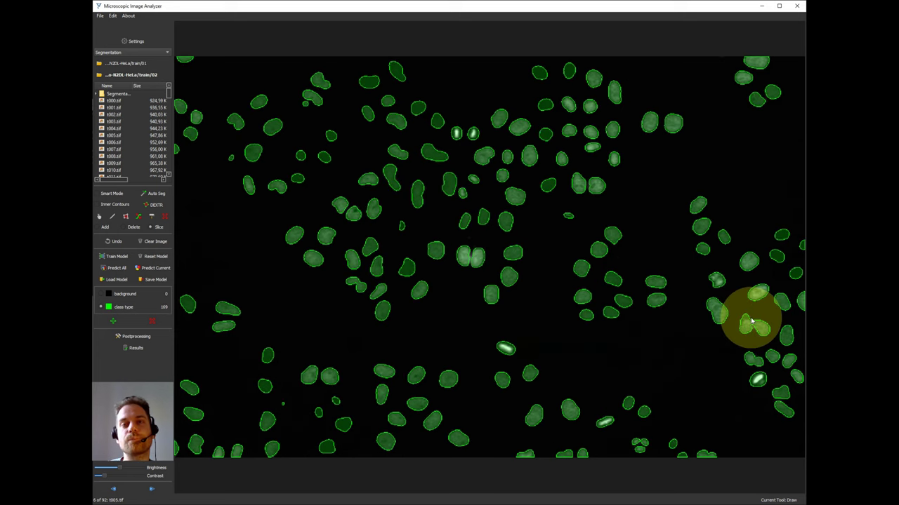
pyautogui.press('d')
pyautogui.scroll(3, 751, 318)
pyautogui.press('d')
pyautogui.moveTo(752, 329)
pyautogui.mouseDown()
pyautogui.moveTo(756, 355)
pyautogui.moveTo(744, 351)
pyautogui.mouseUp()
pyautogui.press('d')
pyautogui.scroll(-3, 702, 362)
# Step: On t006.tif, split the merged nucleus on the right, bringing the count to 174
pyautogui.press('Right')
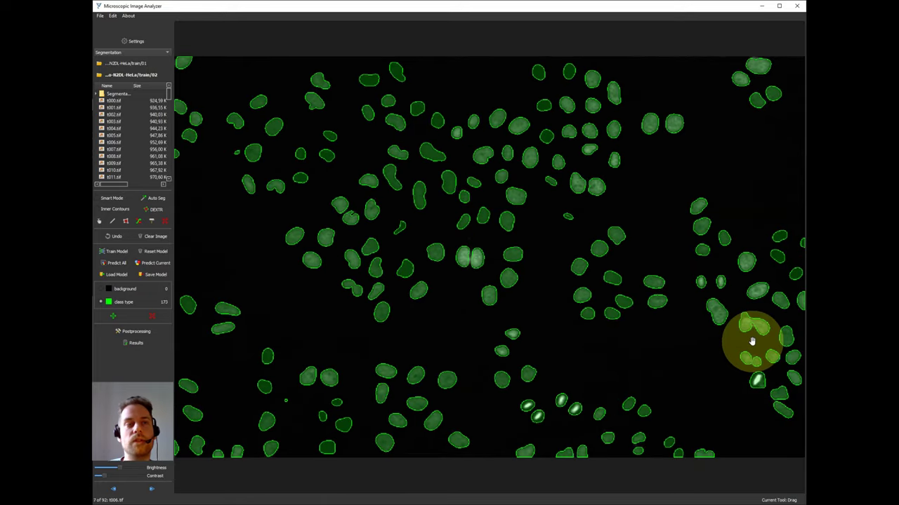
pyautogui.press('d')
pyautogui.press('d')
pyautogui.scroll(3, 755, 321)
pyautogui.scroll(2, 754, 319)
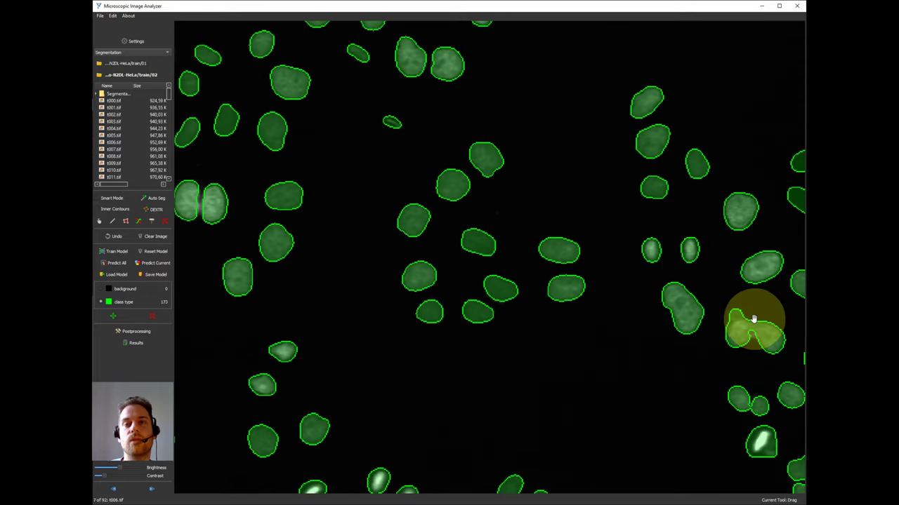
pyautogui.press('d')
pyautogui.moveTo(755, 339); pyautogui.dragTo(752, 344)
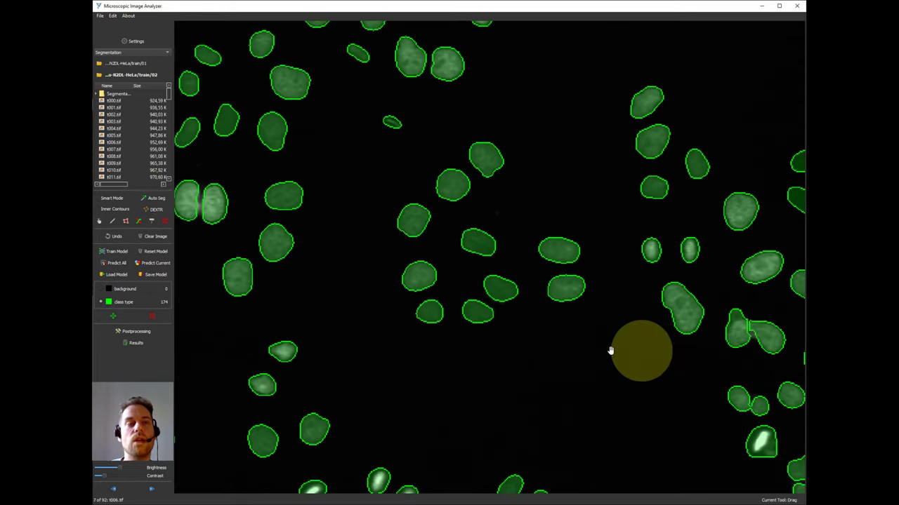
pyautogui.press('d')
pyautogui.scroll(-5, 457, 345)
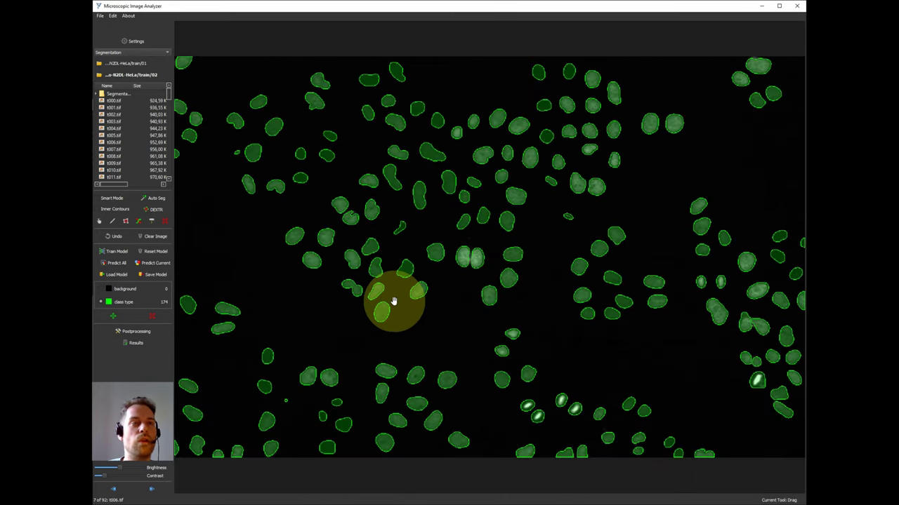
# Step: Back on t000.tif, add a red class and mark the dividing cell pairs red (141 green, 7 red)
pyautogui.click(113, 101)
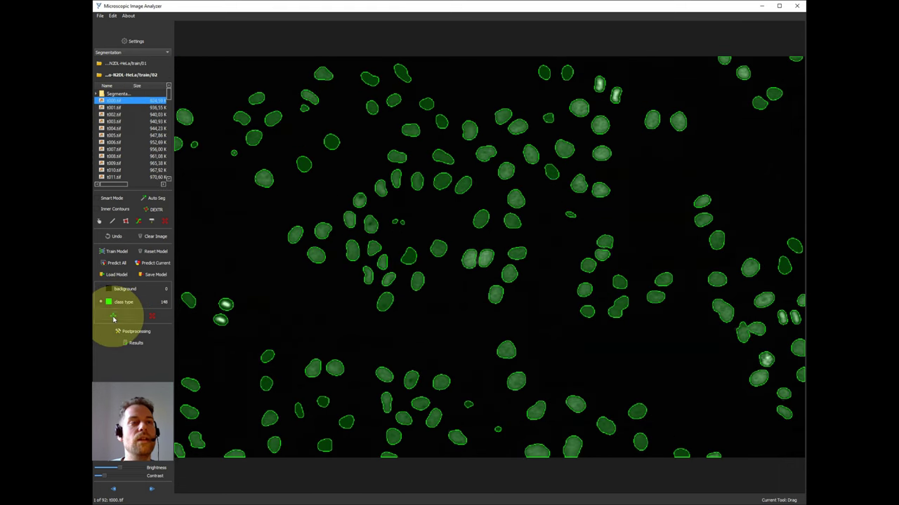
pyautogui.click(113, 319)
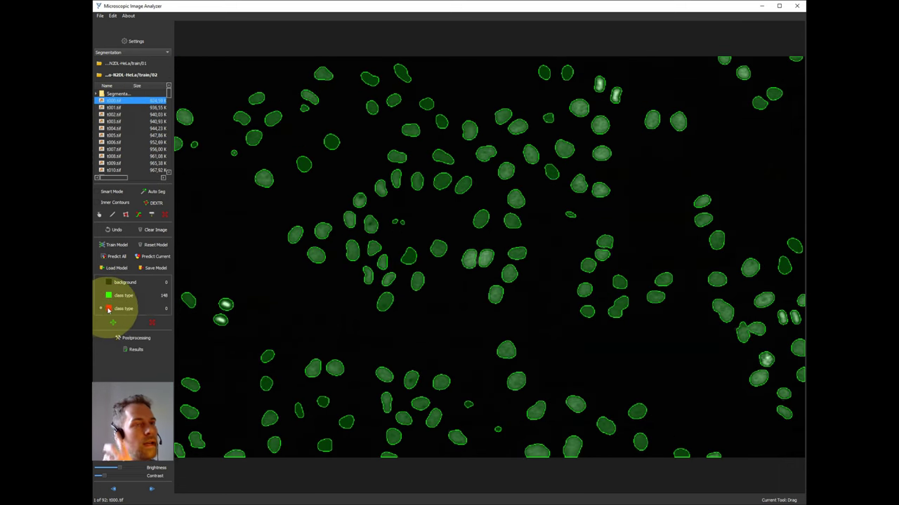
pyautogui.click(225, 304)
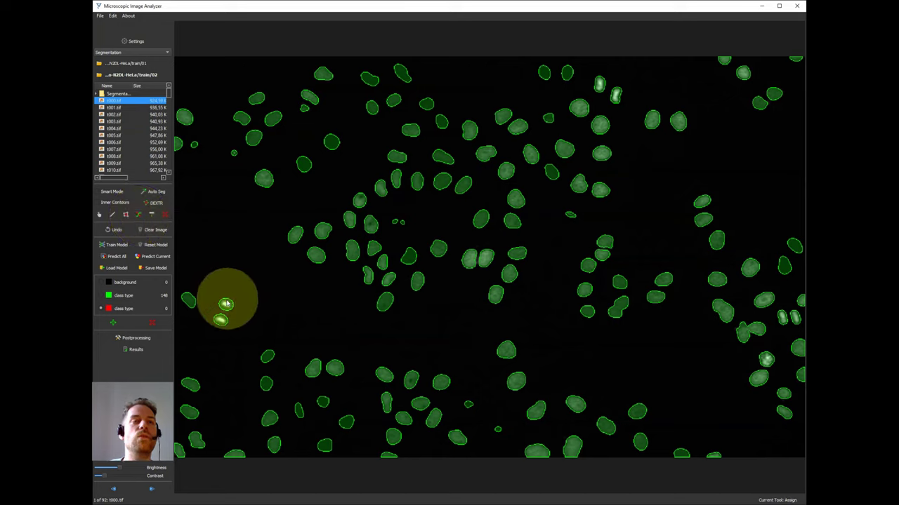
pyautogui.click(599, 93)
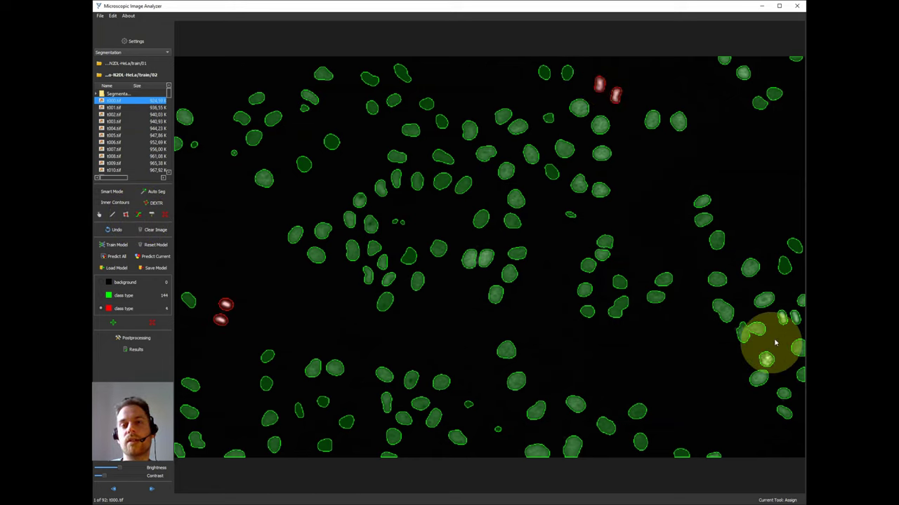
pyautogui.click(786, 319)
pyautogui.click(764, 361)
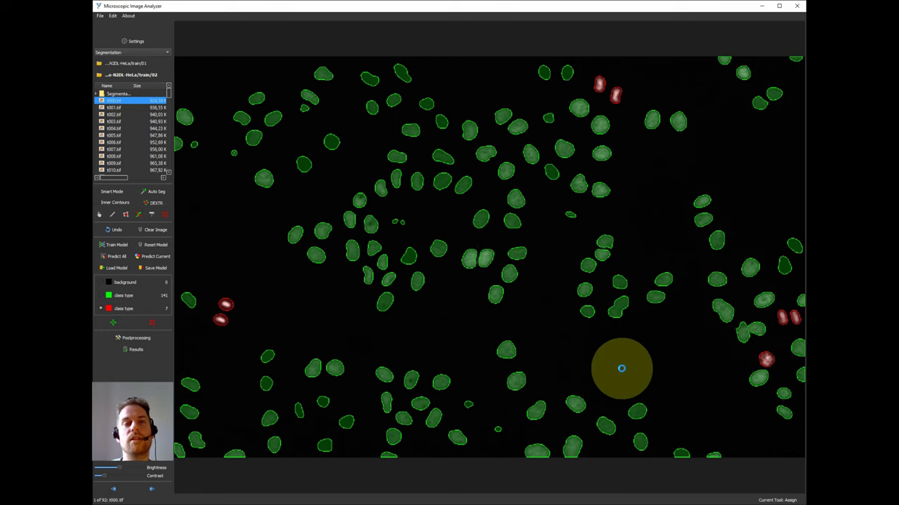
# Step: On t001.tif, reassign three dividing cells to the red class
pyautogui.press('Right')
pyautogui.click(763, 360)
pyautogui.click(757, 378)
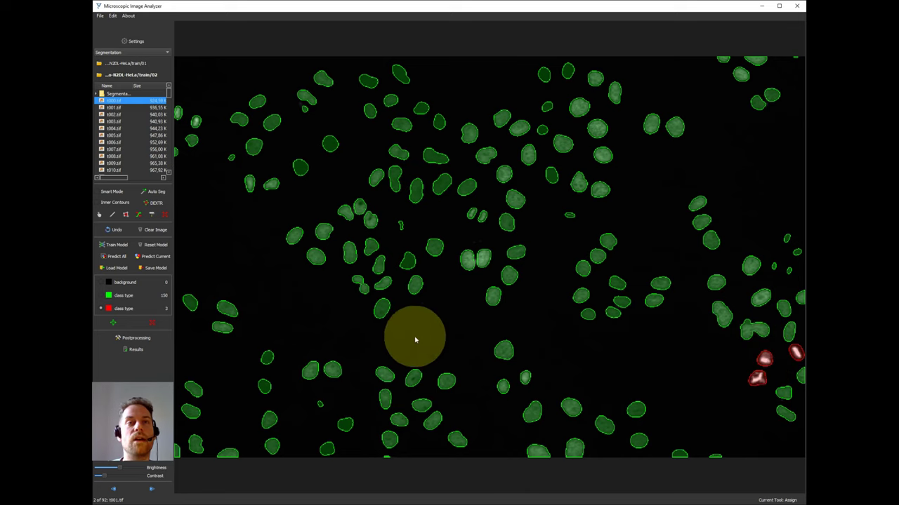
pyautogui.click(477, 219)
# Step: Step through the remaining train/02 images to check their two-class predictions
pyautogui.press('Right')
pyautogui.press('Right')
pyautogui.press('Right')
pyautogui.press('Right')
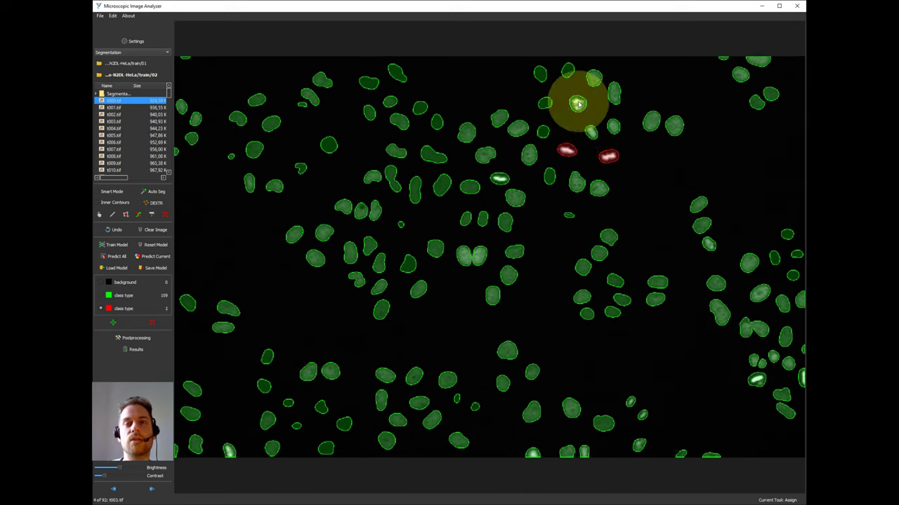
pyautogui.press('Right')
pyautogui.press('Right')
pyautogui.press('Right')
pyautogui.press('Right')
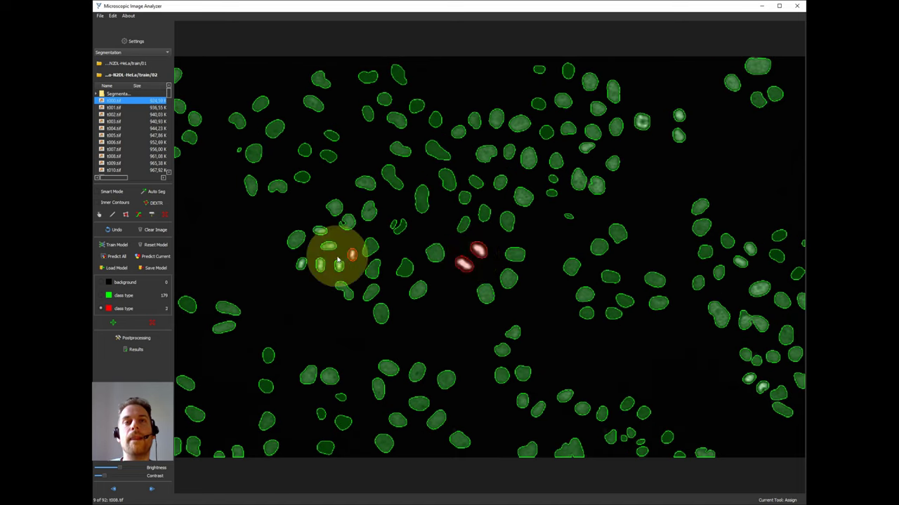
pyautogui.press('Right')
pyautogui.press('Right')
pyautogui.press('Right')
pyautogui.press('Right')
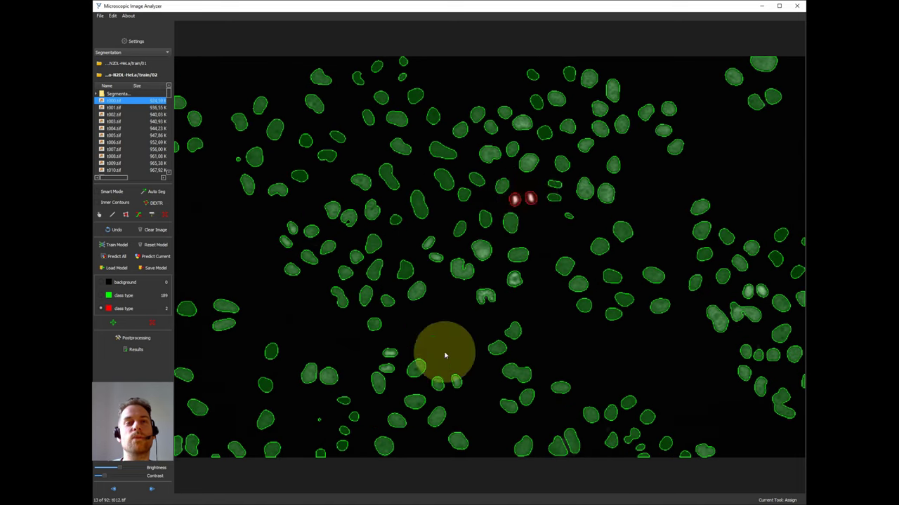
pyautogui.scroll(3, 355, 243)
pyautogui.scroll(-3, 500, 214)
pyautogui.press('Right')
pyautogui.press('Right')
pyautogui.press('Right')
pyautogui.press('Right')
pyautogui.press('Right')
pyautogui.press('Right')
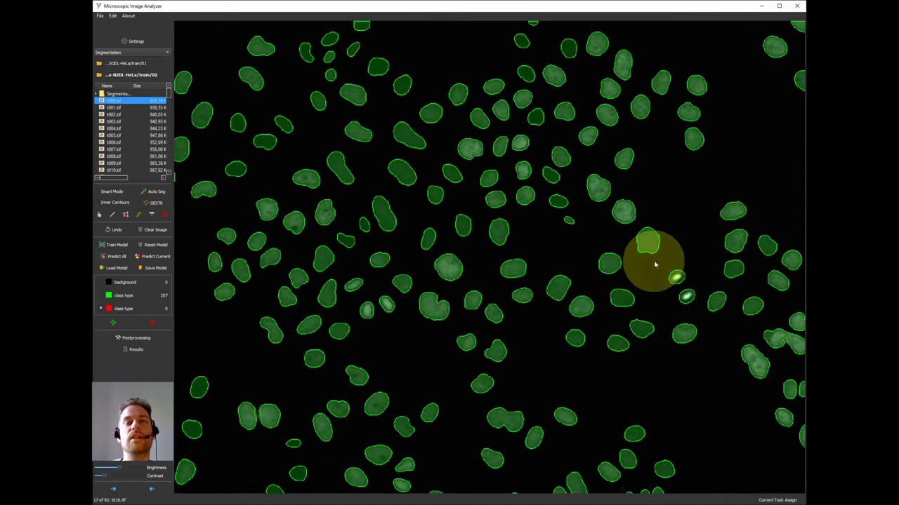
pyautogui.press('Right')
pyautogui.press('Right')
pyautogui.press('Right')
pyautogui.press('Right')
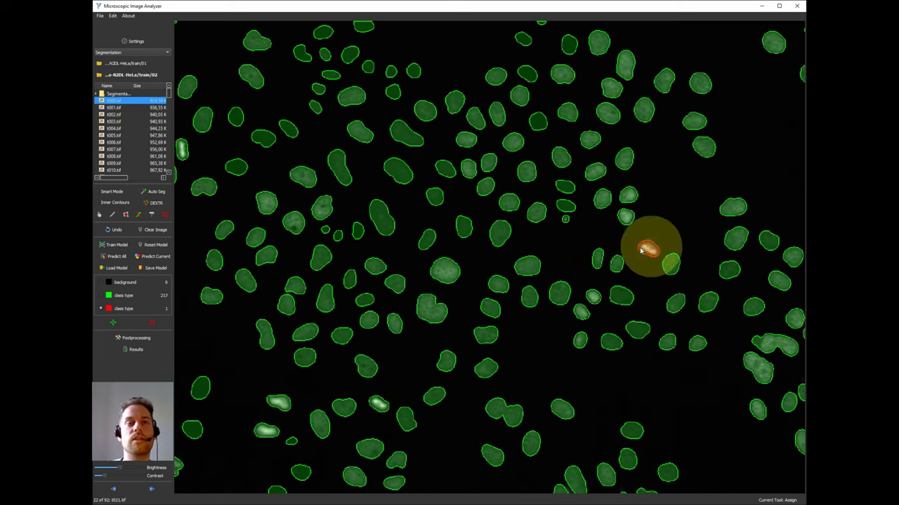
pyautogui.press('Right')
pyautogui.press('Right')
pyautogui.press('Right')
pyautogui.press('Right')
pyautogui.press('Right')
pyautogui.press('Right')
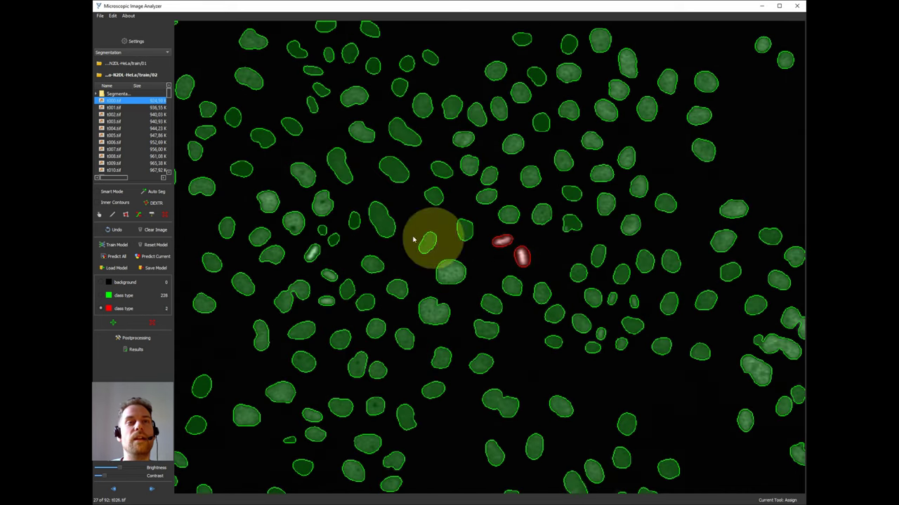
pyautogui.press('Right')
pyautogui.press('Right')
pyautogui.press('Right')
pyautogui.press('Right')
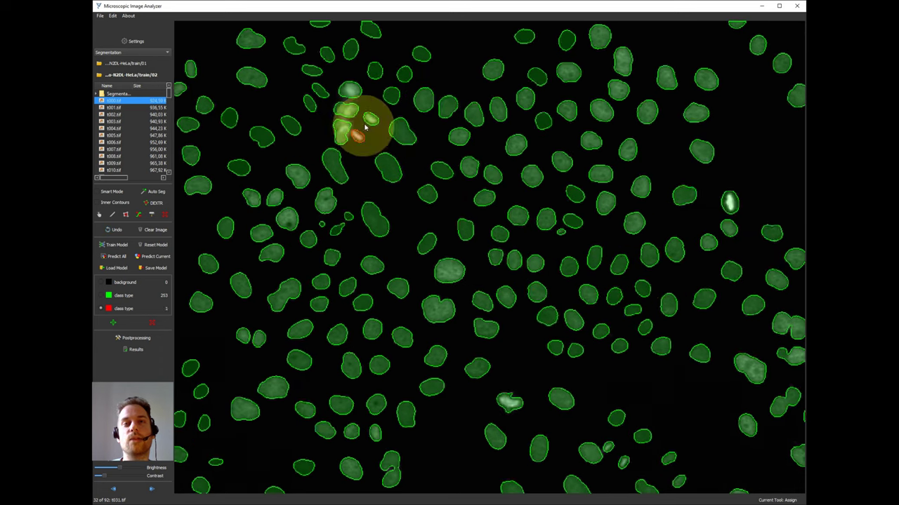
pyautogui.press('Right')
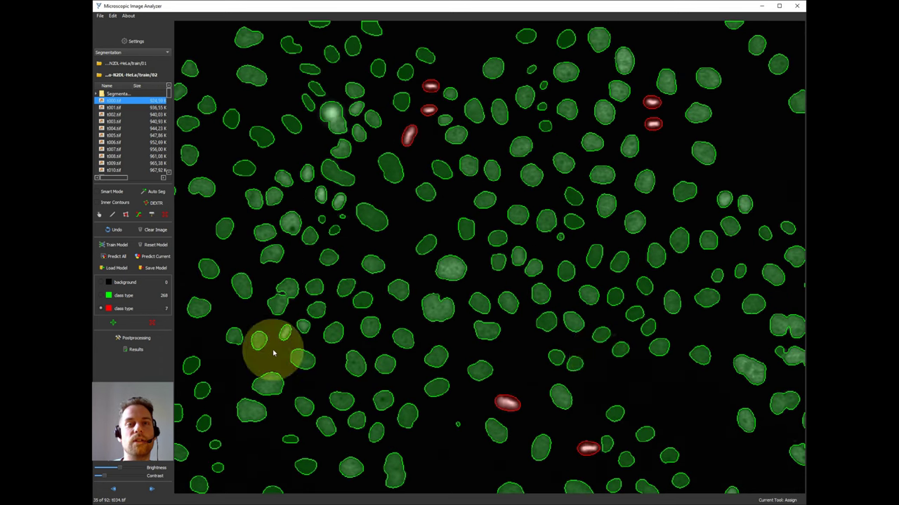
pyautogui.press('Right')
pyautogui.press('Right')
pyautogui.press('Right')
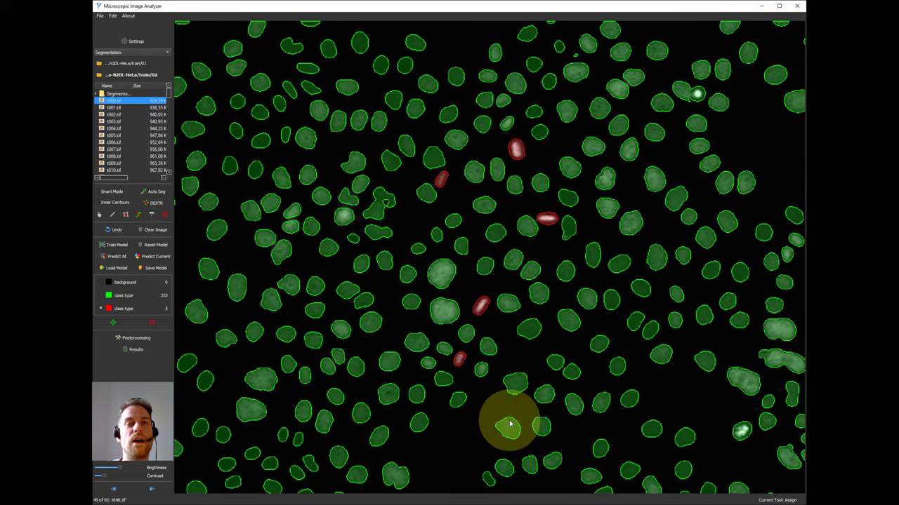
pyautogui.press('Right')
pyautogui.press('Right')
pyautogui.press('Right')
pyautogui.press('Right')
pyautogui.press('Right')
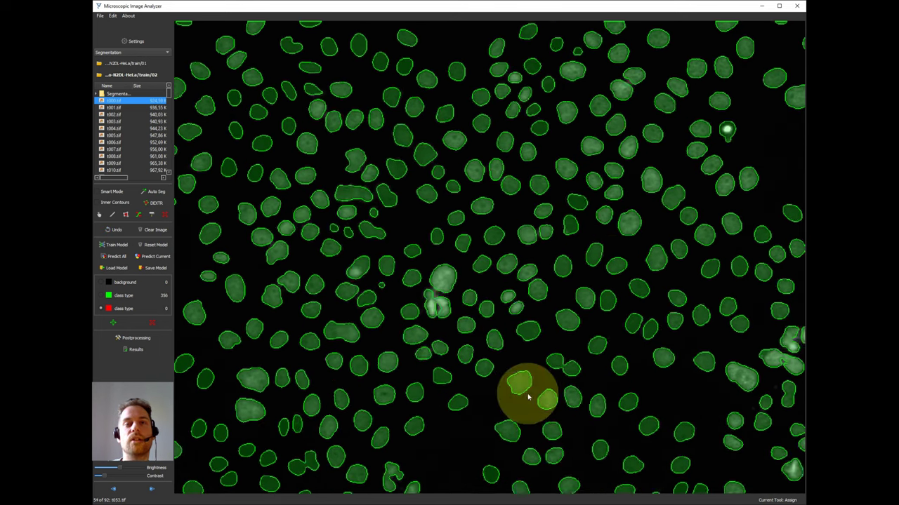
pyautogui.press('Right')
pyautogui.press('Right')
pyautogui.press('Right')
pyautogui.press('Right')
pyautogui.press('Right')
pyautogui.press('Right')
pyautogui.press('Right')
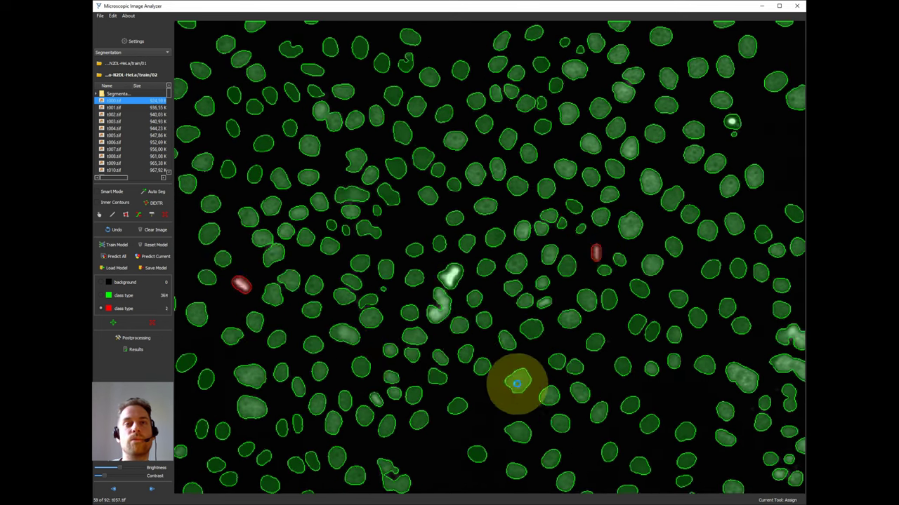
pyautogui.press('Right')
pyautogui.press('Right')
pyautogui.press('Right')
pyautogui.press('Right')
pyautogui.press('Right')
pyautogui.press('Right')
pyautogui.press('Right')
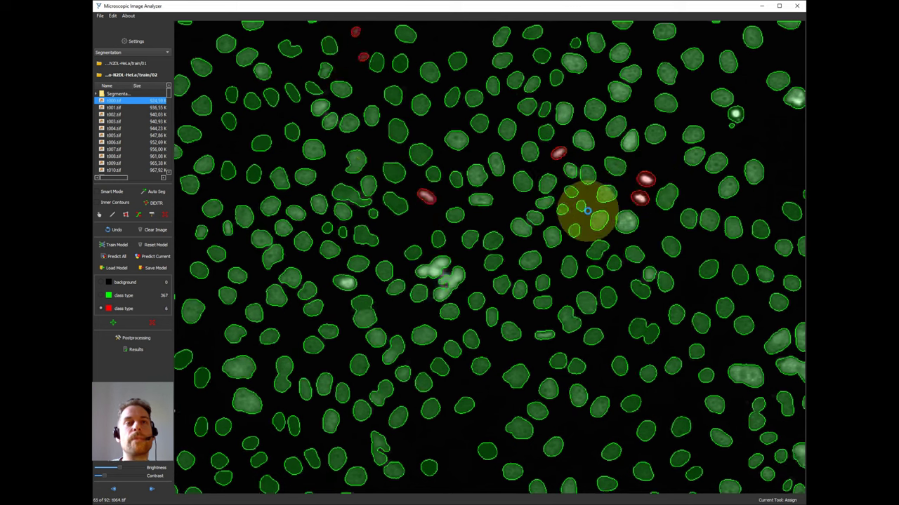
pyautogui.press('Right')
pyautogui.press('Right')
pyautogui.press('Right')
pyautogui.press('Right')
pyautogui.press('Right')
pyautogui.press('Right')
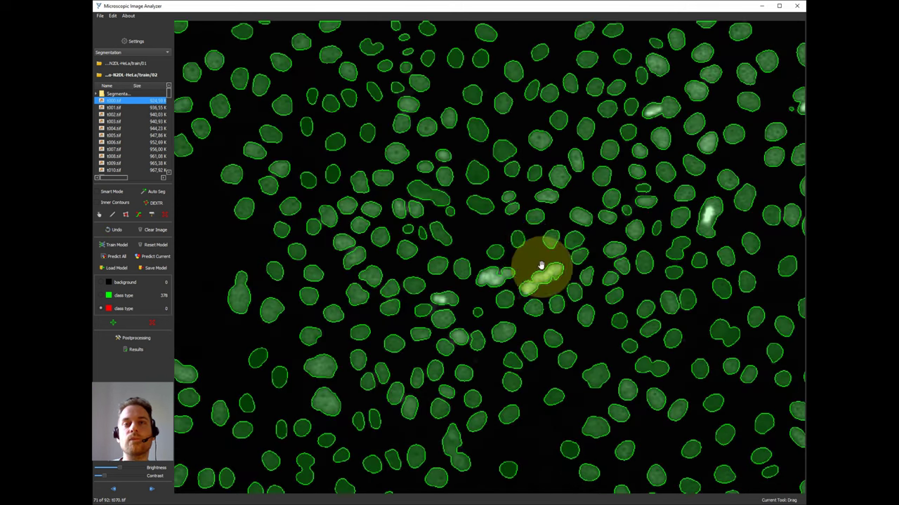
pyautogui.press('Right')
pyautogui.press('Right')
pyautogui.press('Right')
pyautogui.press('Right')
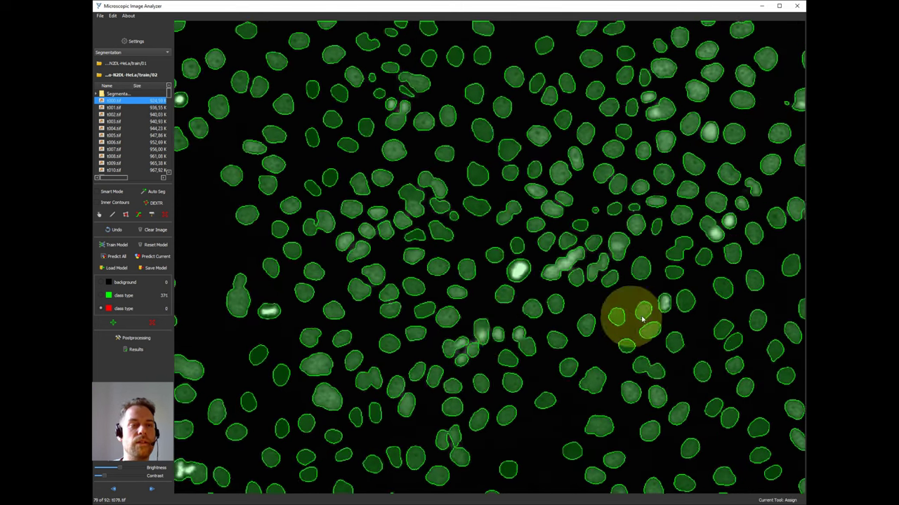
pyautogui.scroll(5, 662, 301)
pyautogui.scroll(-6, 579, 280)
pyautogui.press('Right')
pyautogui.press('Right')
pyautogui.press('Right')
pyautogui.press('Right')
pyautogui.press('Right')
pyautogui.press('Right')
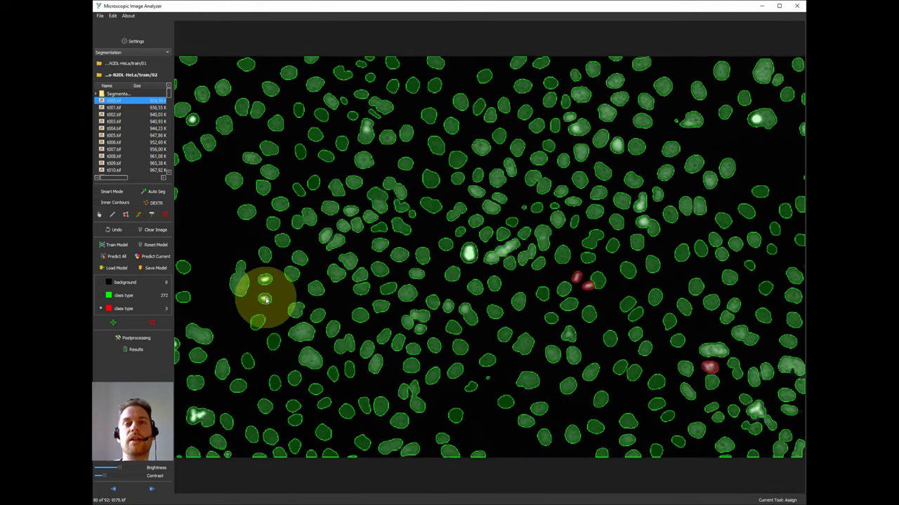
# Step: Switch to the train/01 folder and confirm predicting all its images
pyautogui.press('Right')
pyautogui.press('Right')
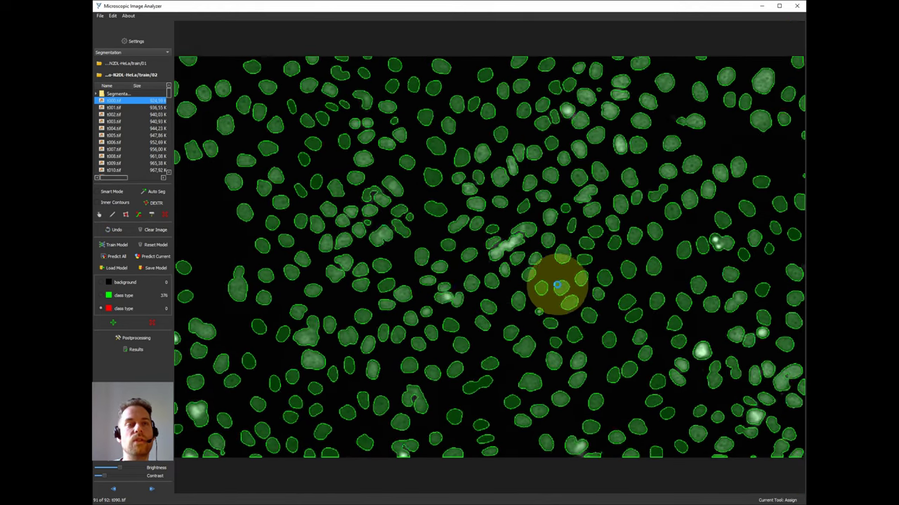
pyautogui.click(116, 257)
pyautogui.click(501, 321)
pyautogui.press('Return')
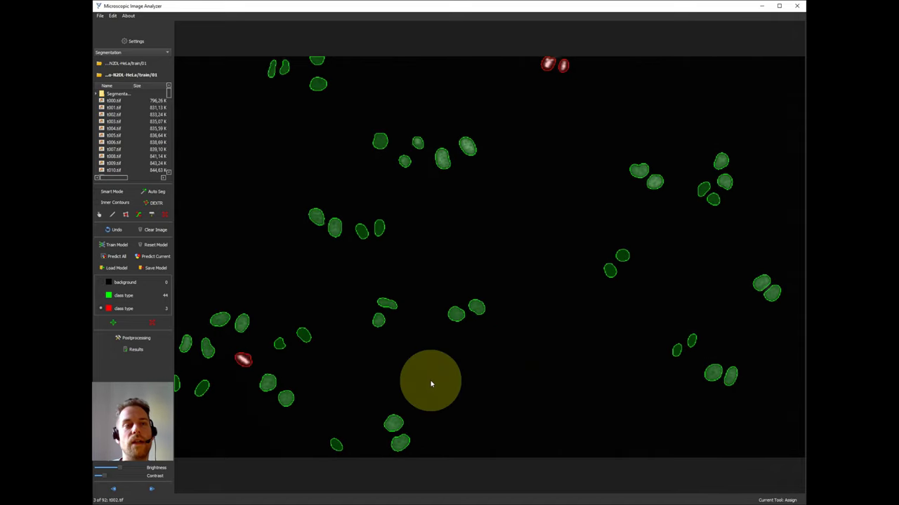
# Step: Mark a dividing nucleus red, then step forward through the predicted train/01 images
pyautogui.click(380, 147)
pyautogui.press('Right')
pyautogui.press('Right')
pyautogui.press('Right')
pyautogui.press('Right')
pyautogui.press('Right')
pyautogui.press('Right')
pyautogui.press('Right')
pyautogui.press('Right')
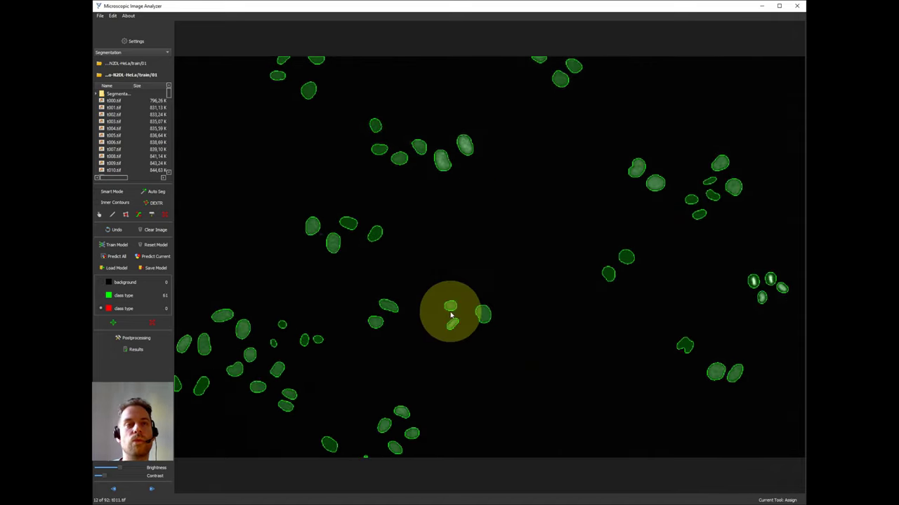
pyautogui.press('Right')
pyautogui.press('Right')
pyautogui.press('Right')
pyautogui.press('Right')
pyautogui.press('Right')
pyautogui.press('Right')
pyautogui.press('Right')
pyautogui.press('Right')
pyautogui.press('Right')
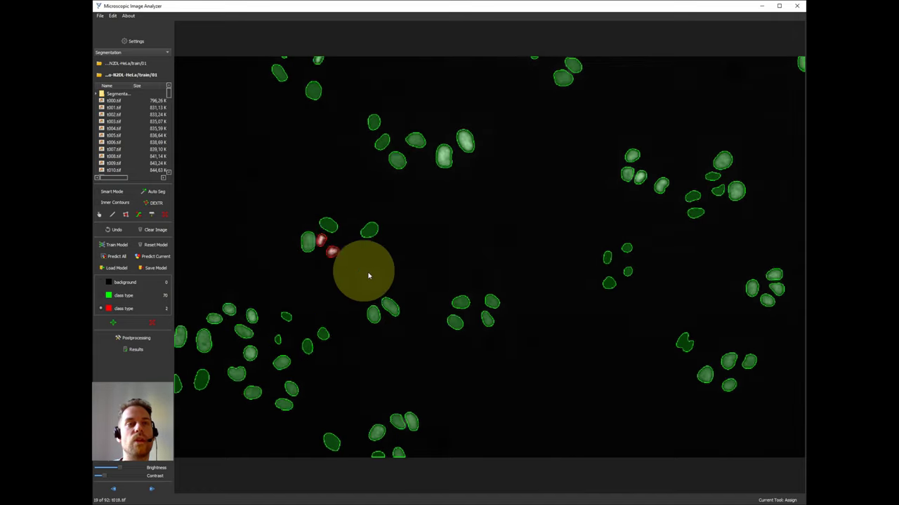
pyautogui.press('Right')
pyautogui.press('Right')
pyautogui.press('Right')
pyautogui.press('Right')
pyautogui.press('Right')
pyautogui.press('Right')
pyautogui.press('Right')
pyautogui.press('Right')
pyautogui.press('Right')
pyautogui.press('Right')
pyautogui.press('Right')
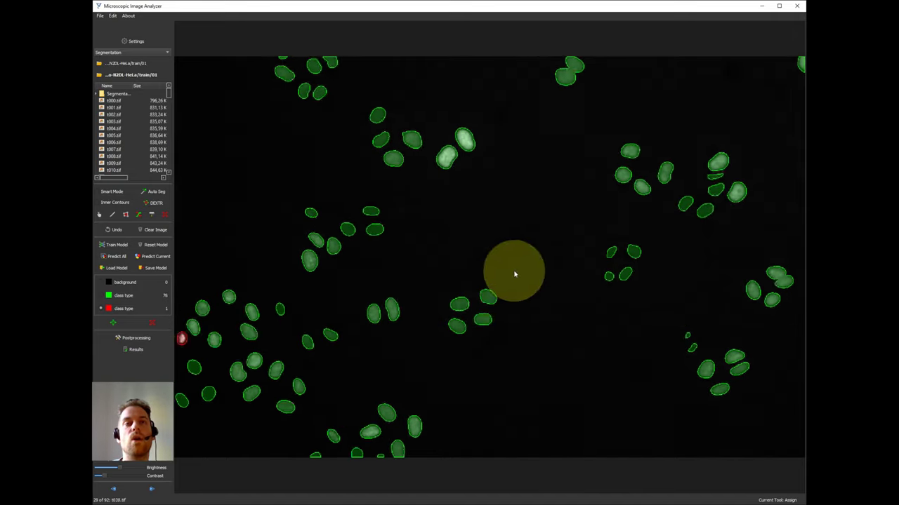
pyautogui.press('Right')
pyautogui.press('Right')
pyautogui.press('Right')
pyautogui.press('Right')
pyautogui.press('Right')
pyautogui.press('Right')
pyautogui.press('Right')
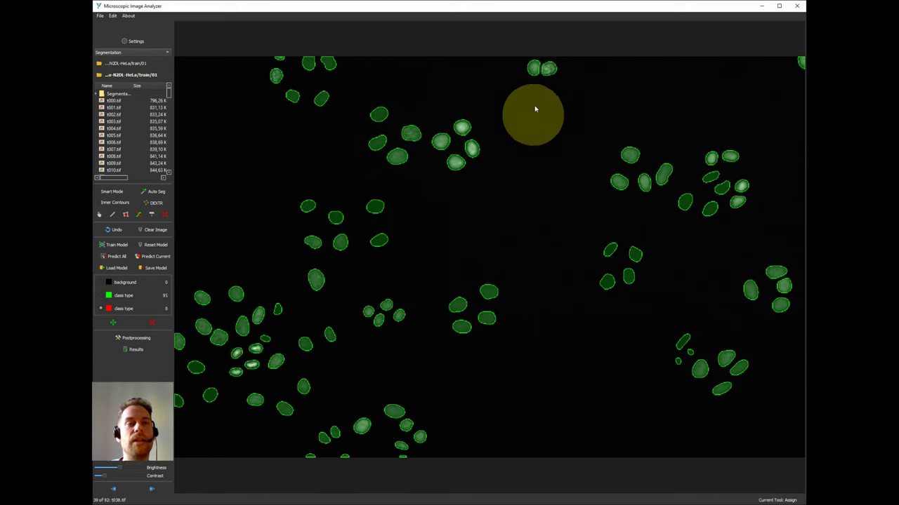
pyautogui.press('Right')
pyautogui.press('Right')
pyautogui.press('Right')
pyautogui.press('Right')
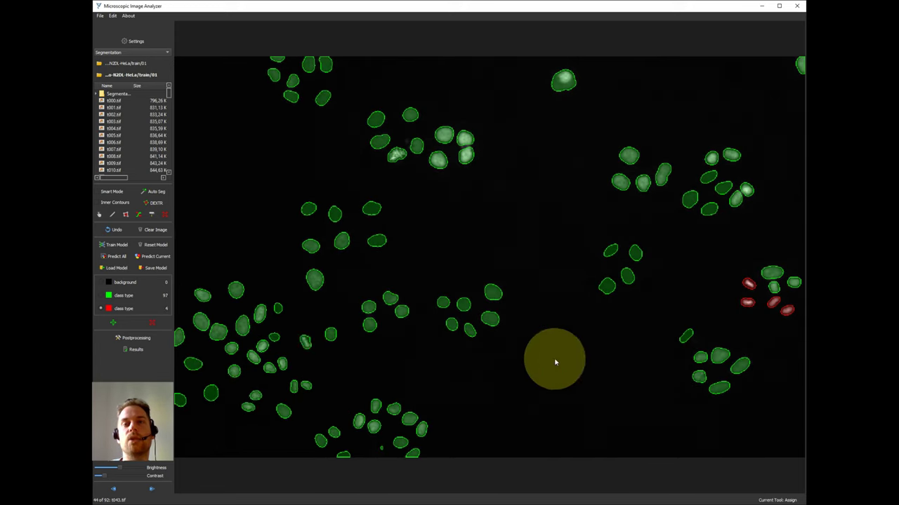
pyautogui.press('Right')
pyautogui.press('Right')
pyautogui.press('Right')
pyautogui.press('Right')
pyautogui.press('Right')
pyautogui.press('Right')
pyautogui.press('Right')
pyautogui.press('Right')
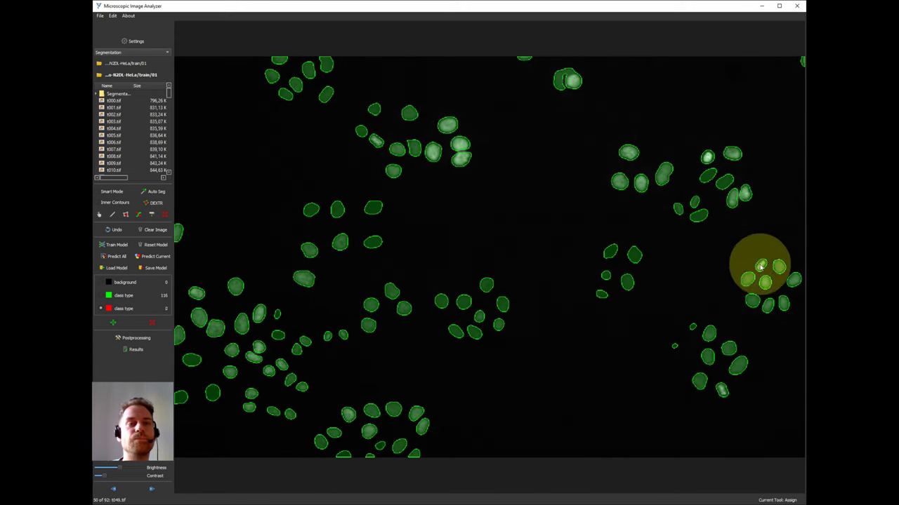
pyautogui.press('Right')
pyautogui.press('Right')
pyautogui.press('Right')
pyautogui.press('Right')
pyautogui.press('Right')
pyautogui.press('Right')
pyautogui.press('Right')
pyautogui.press('Right')
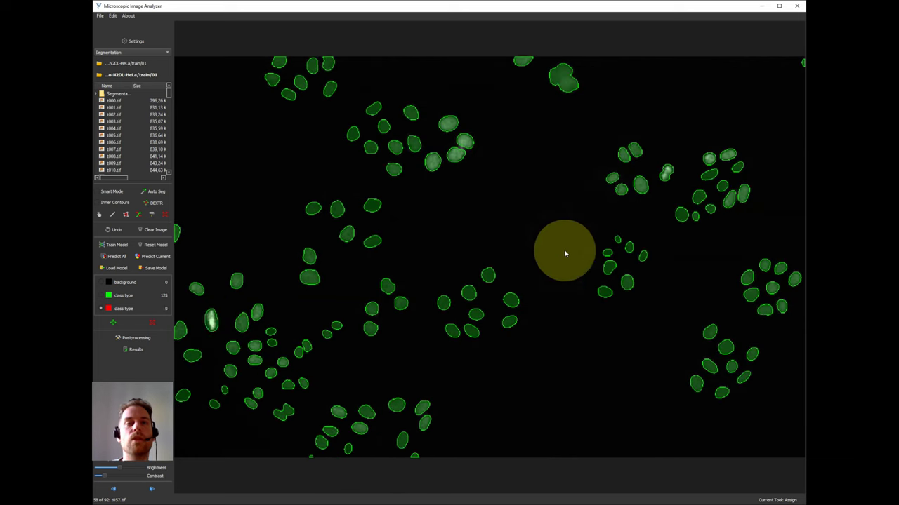
# Step: Mark two more dividing nuclei red while advancing to t088.tif
pyautogui.click(396, 296)
pyautogui.press('Right')
pyautogui.press('Right')
pyautogui.press('Right')
pyautogui.press('Right')
pyautogui.press('Right')
pyautogui.press('Right')
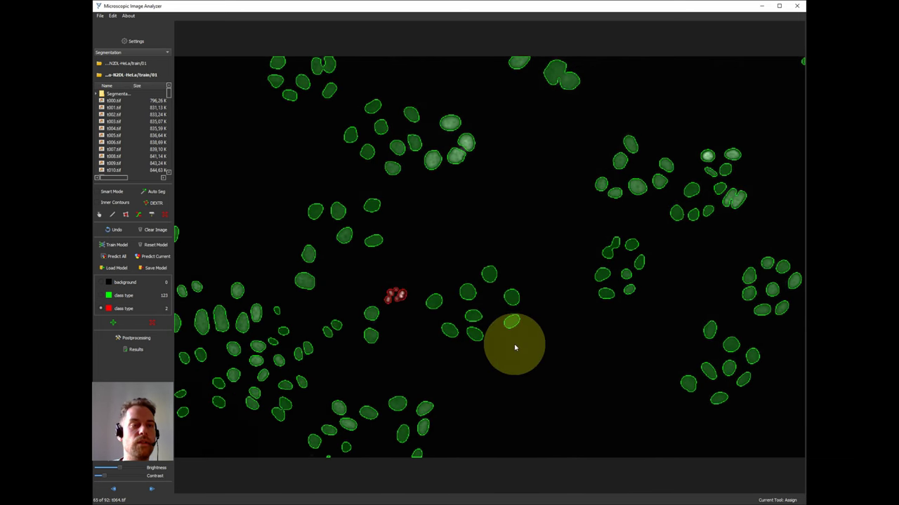
pyautogui.press('Right')
pyautogui.press('Right')
pyautogui.press('Right')
pyautogui.press('Right')
pyautogui.press('Right')
pyautogui.press('Right')
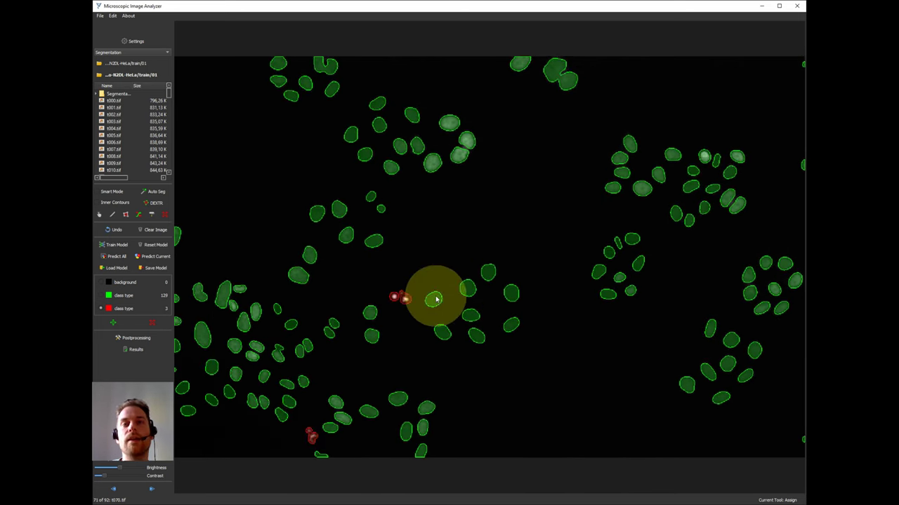
pyautogui.click(309, 424)
pyautogui.press('Right')
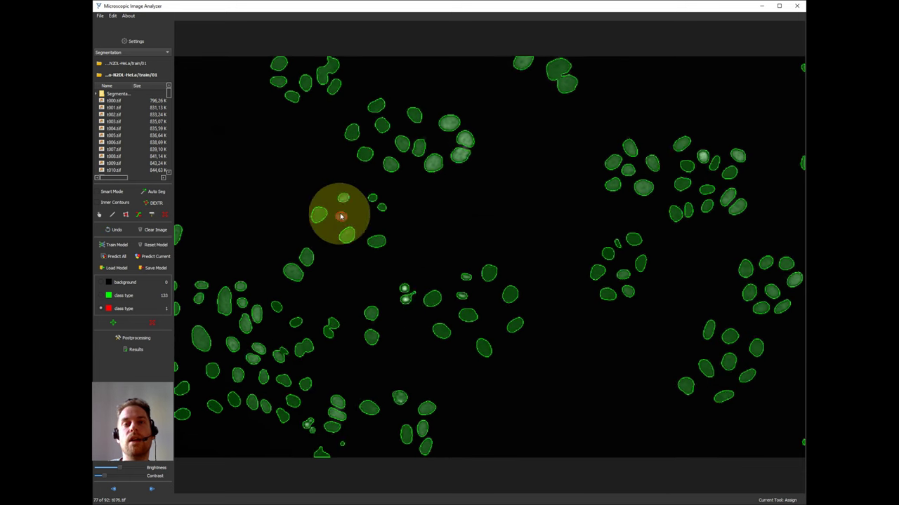
pyautogui.press('Right')
pyautogui.press('Right')
pyautogui.press('Right')
pyautogui.press('Right')
pyautogui.press('Right')
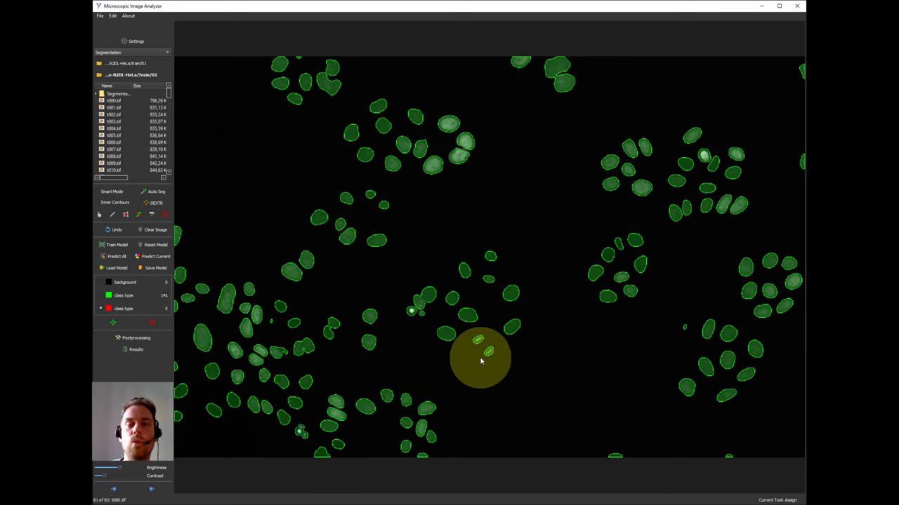
pyautogui.press('Right')
pyautogui.press('Right')
pyautogui.press('Right')
pyautogui.press('Right')
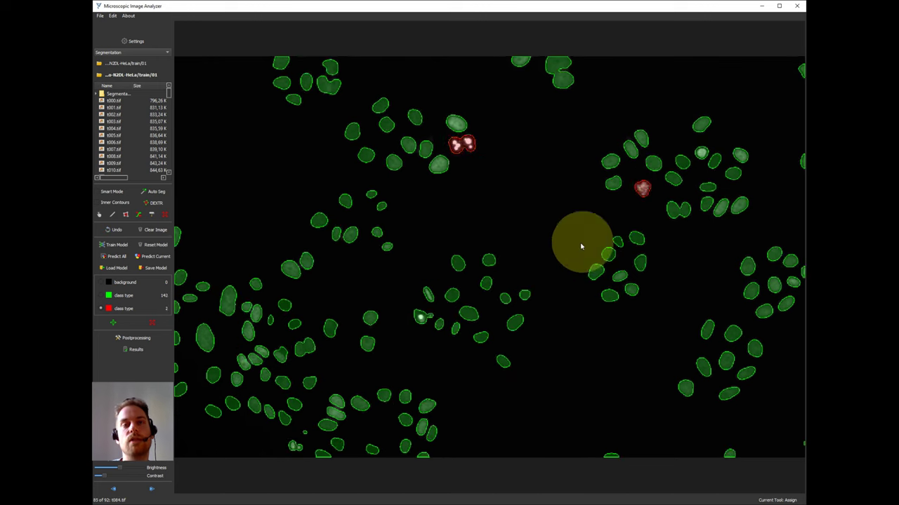
pyautogui.press('Right')
pyautogui.press('Right')
pyautogui.press('Right')
pyautogui.press('Right')
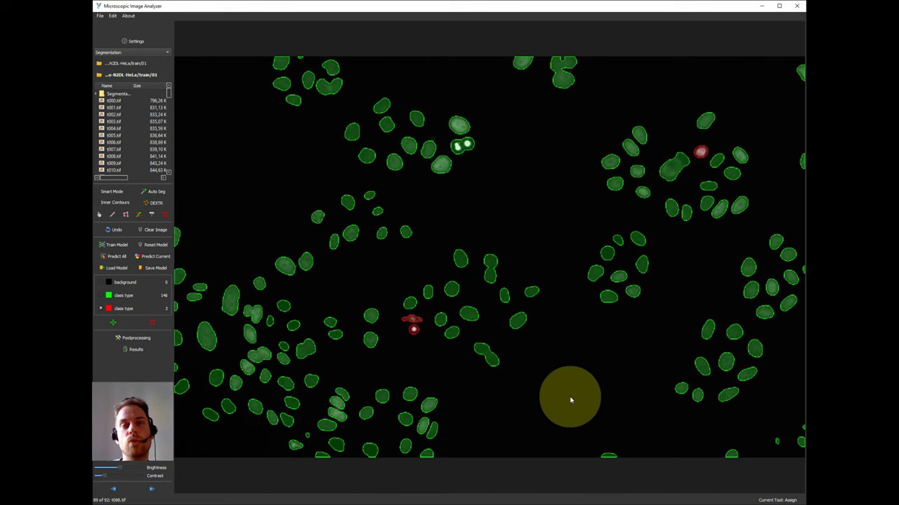
pyautogui.press('Right')
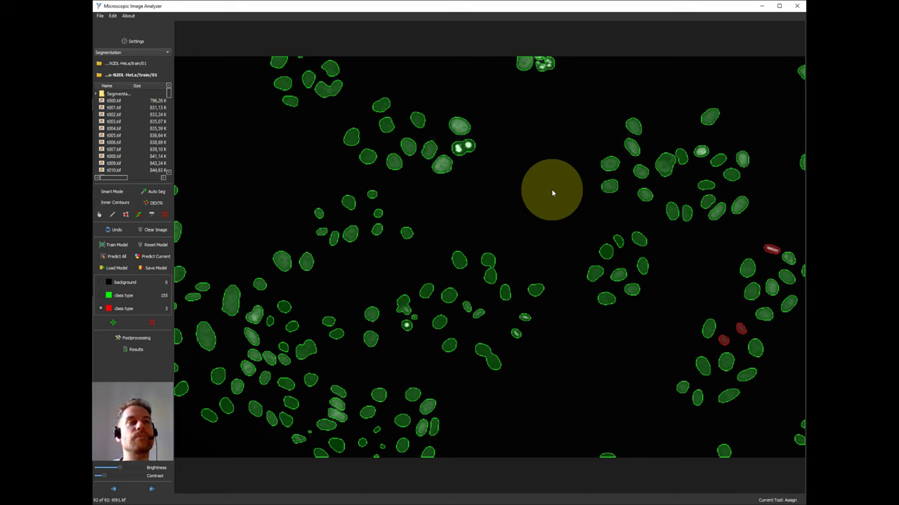
# Step: Set train as the training folder and Fluo-N2DL-HeLa/test/01 as the test folder, then display t010.tif
pyautogui.click(99, 63)
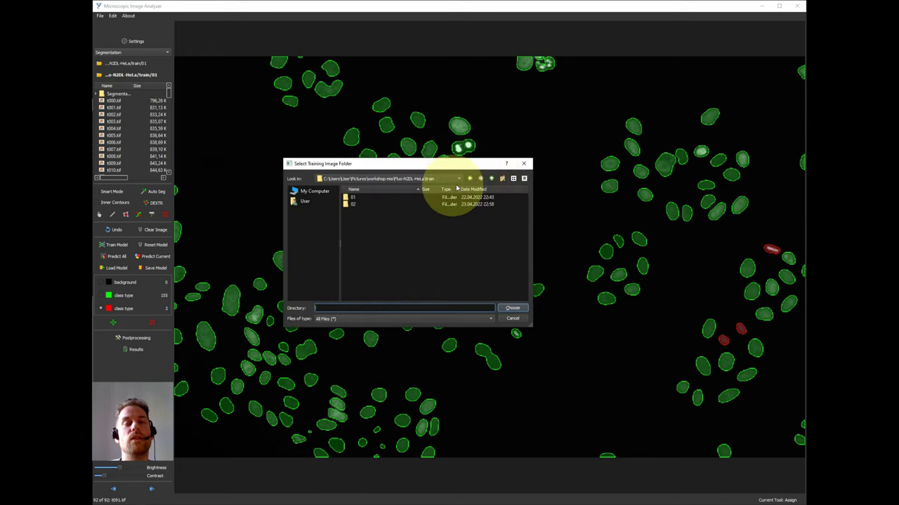
pyautogui.click(511, 307)
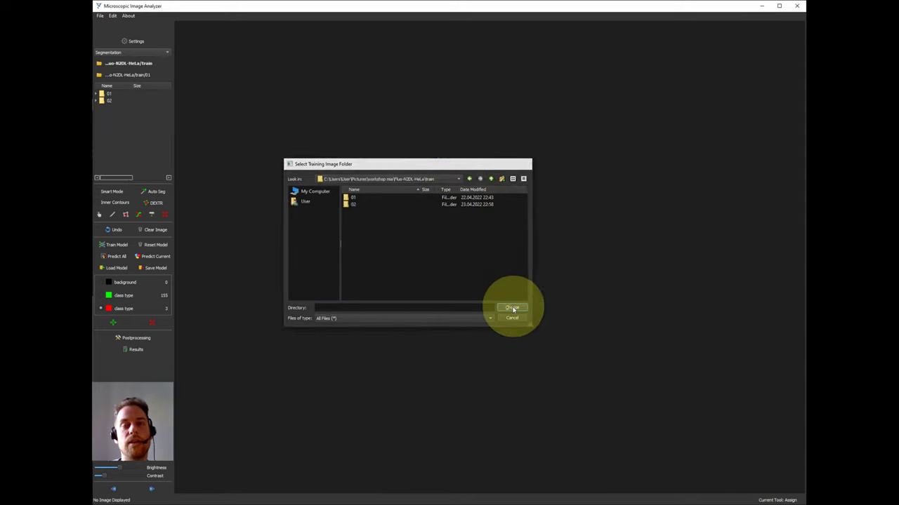
pyautogui.click(110, 74)
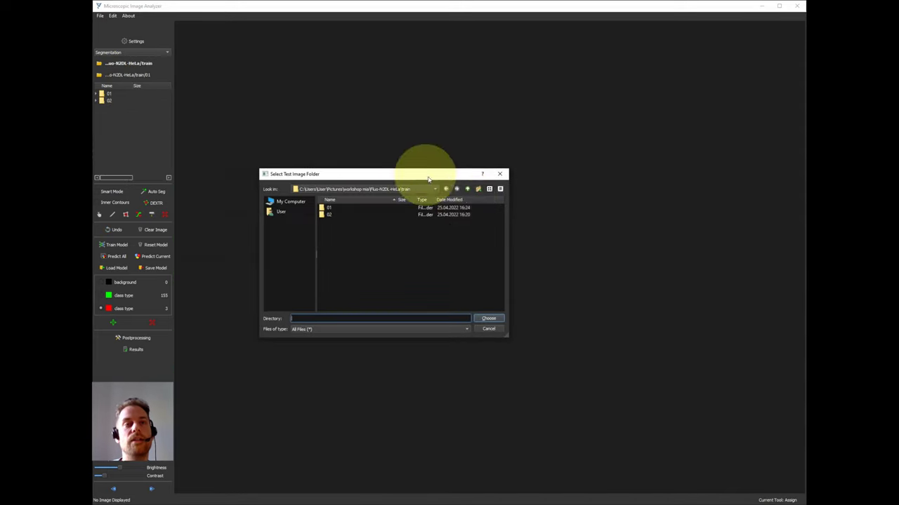
pyautogui.click(466, 189)
pyautogui.doubleClick(330, 207)
pyautogui.click(330, 210)
pyautogui.doubleClick(330, 209)
pyautogui.click(489, 318)
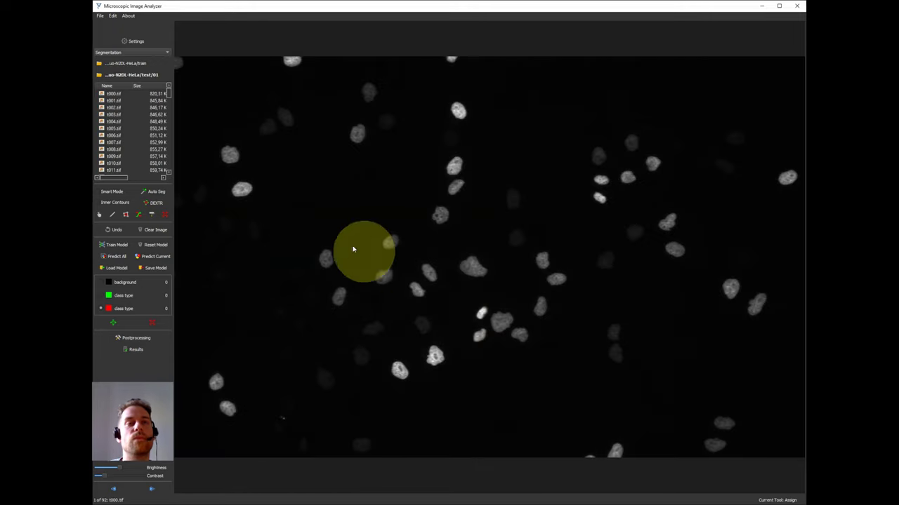
pyautogui.click(110, 137)
pyautogui.click(125, 163)
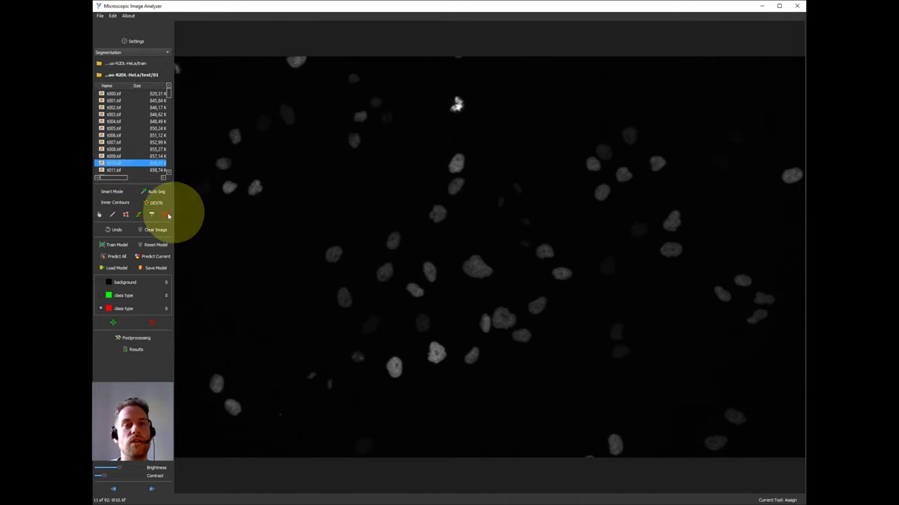
# Step: In the Train Model segmentation options, enable Separate contours with inter contour weighting 15
pyautogui.click(117, 245)
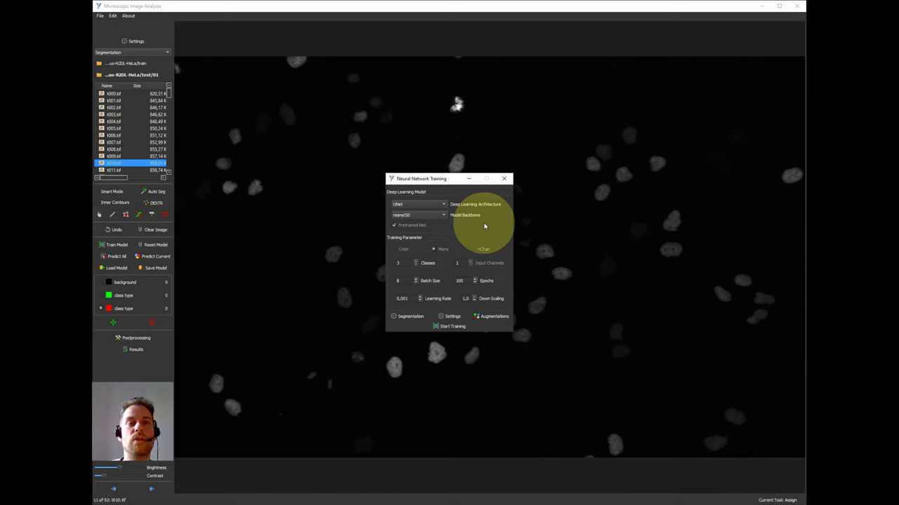
pyautogui.click(400, 320)
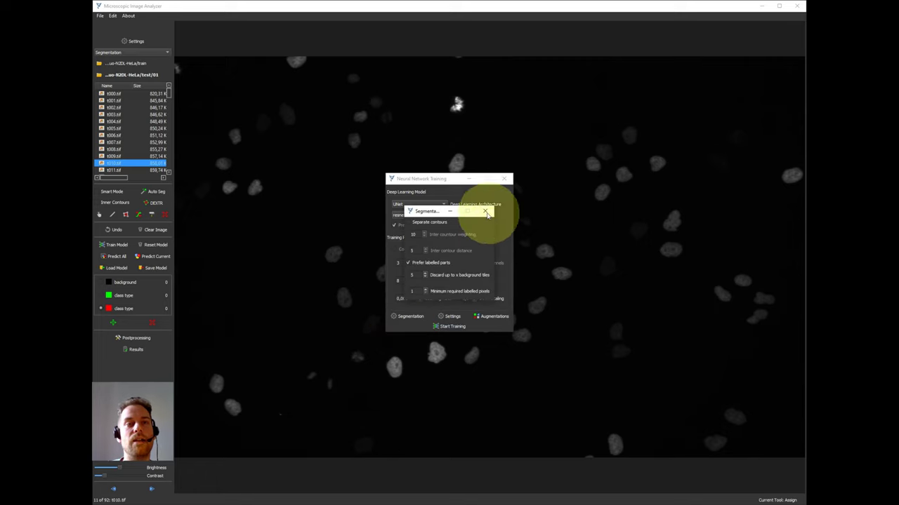
pyautogui.click(439, 224)
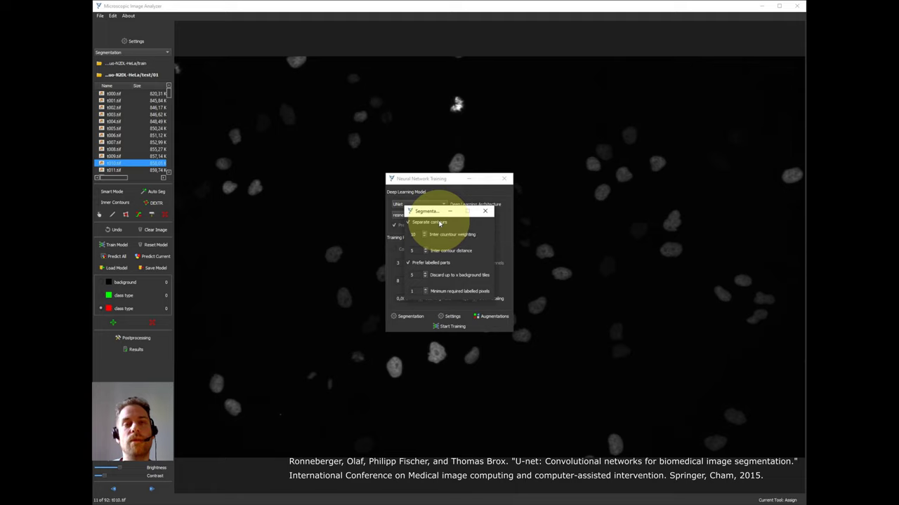
pyautogui.doubleClick(414, 234)
pyautogui.write('15')
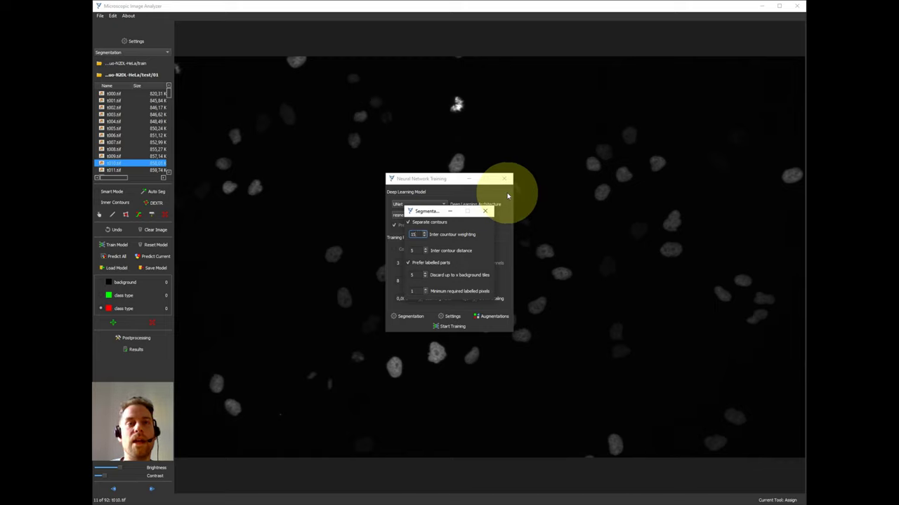
pyautogui.click(485, 210)
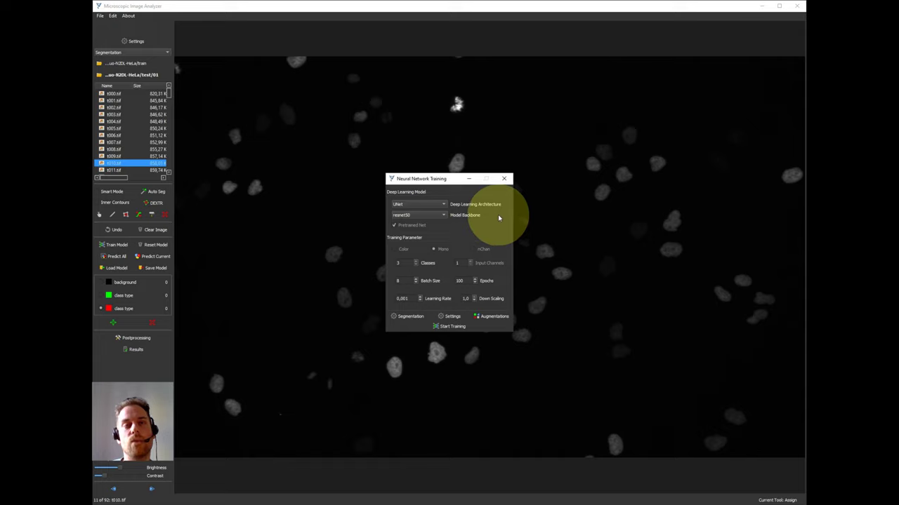
# Step: In Training Settings, leave class weighting disabled and keep cross_entropy loss and adam optimizer
pyautogui.click(441, 317)
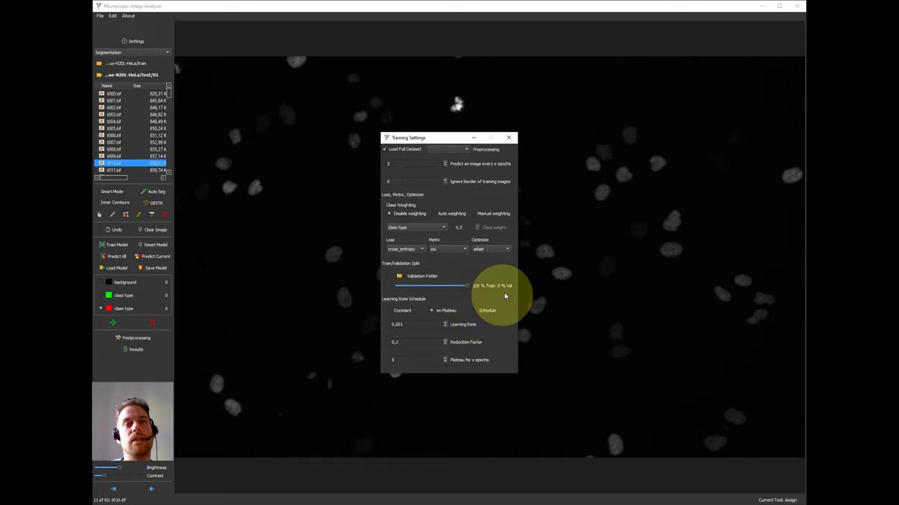
pyautogui.click(463, 150)
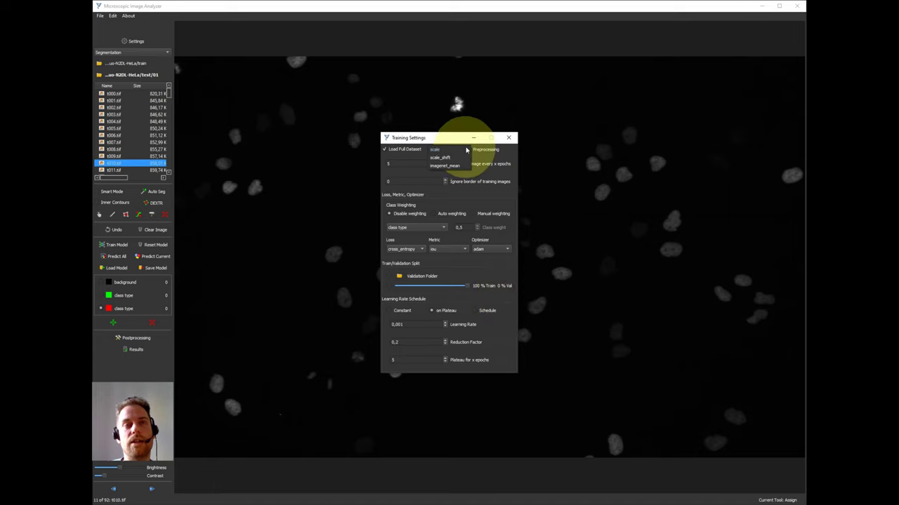
pyautogui.click(469, 149)
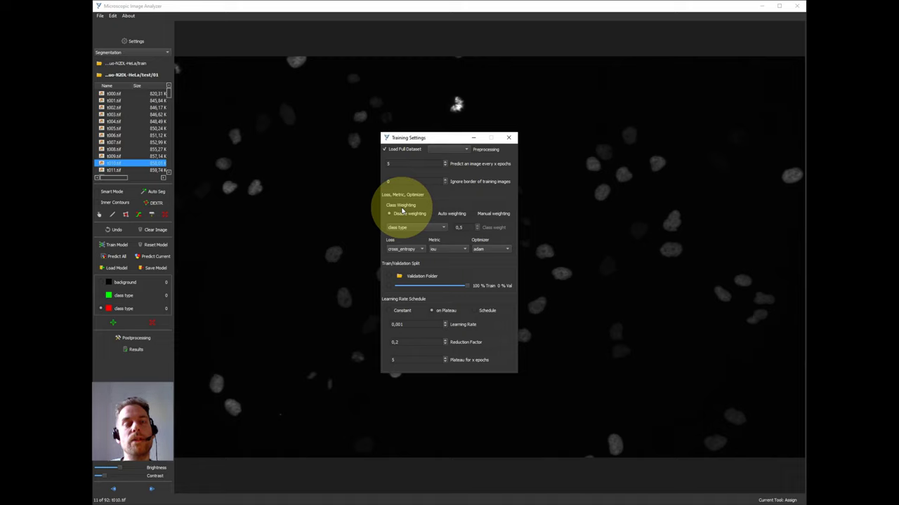
pyautogui.click(446, 213)
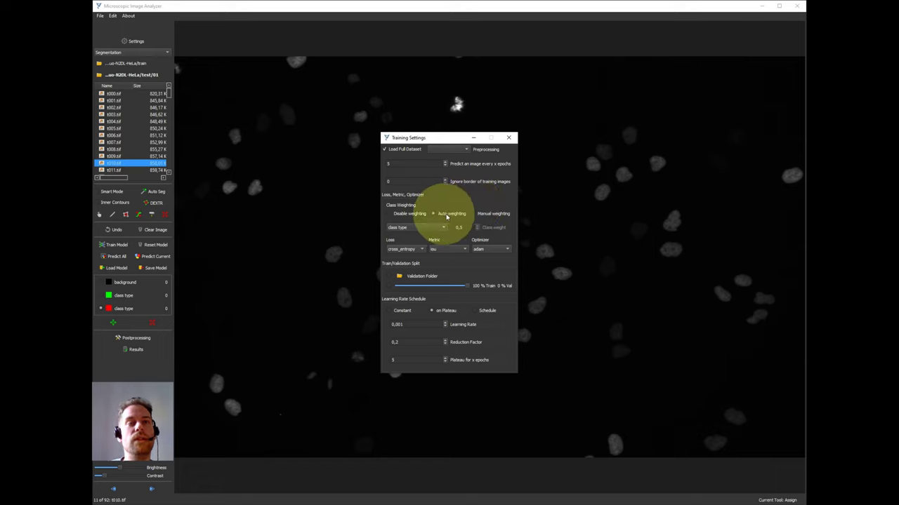
pyautogui.click(484, 214)
pyautogui.click(402, 213)
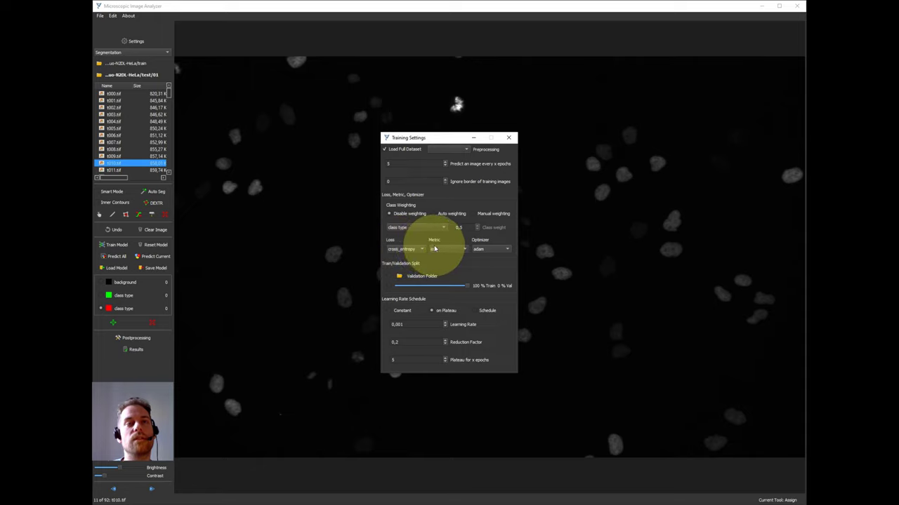
pyautogui.click(415, 249)
pyautogui.click(420, 249)
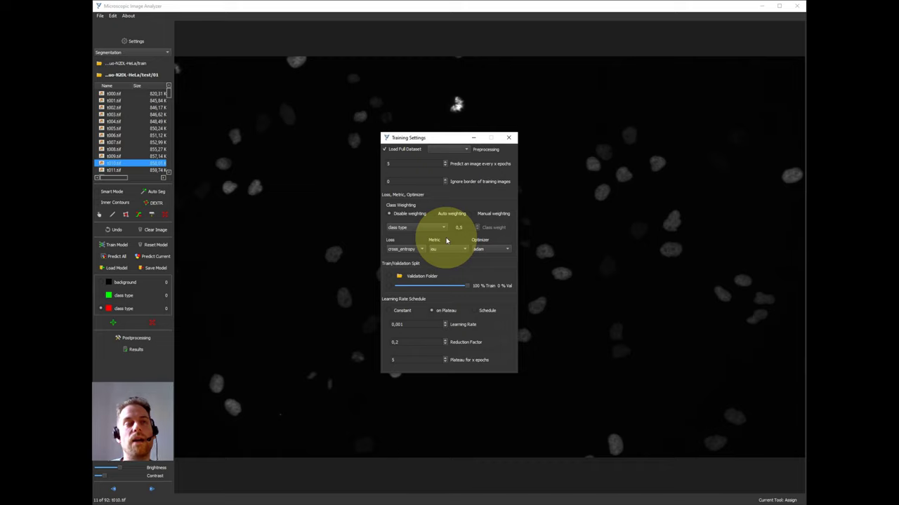
pyautogui.click(491, 250)
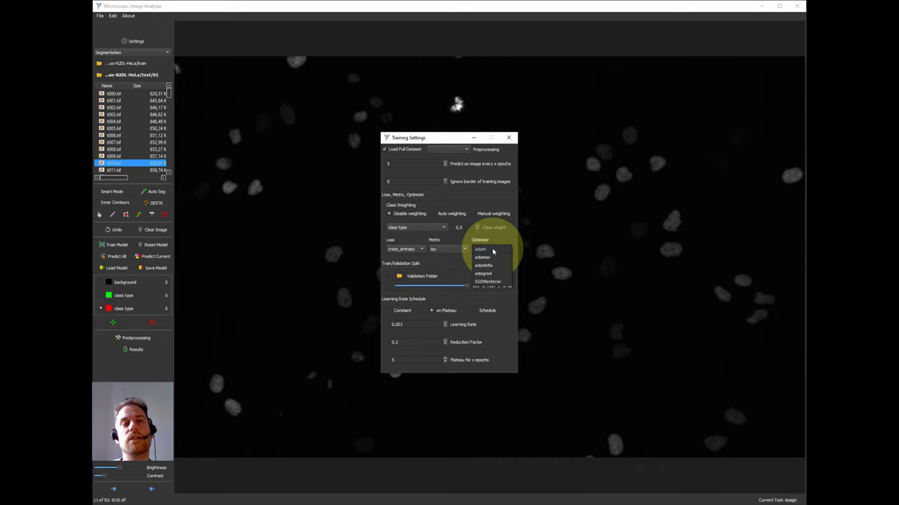
pyautogui.click(493, 237)
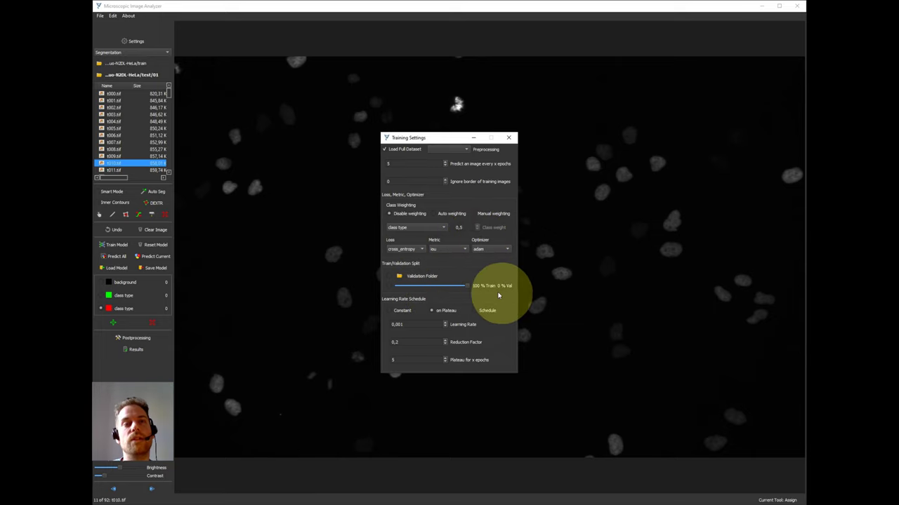
# Step: Set the train/validation split to 92% train and 8% validation
pyautogui.moveTo(468, 286); pyautogui.dragTo(463, 288)
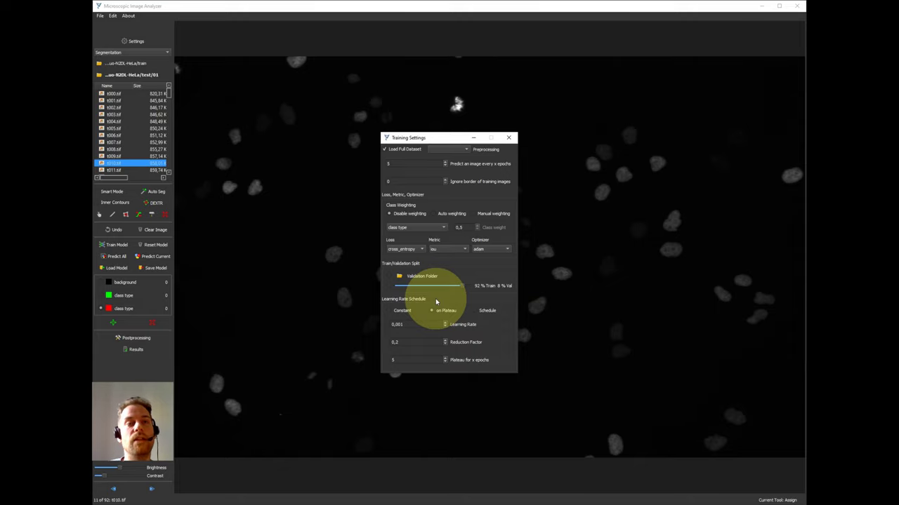
# Step: Close Training Settings, place the Augmentation window beside the setup, and review the 224×224 input size
pyautogui.click(509, 139)
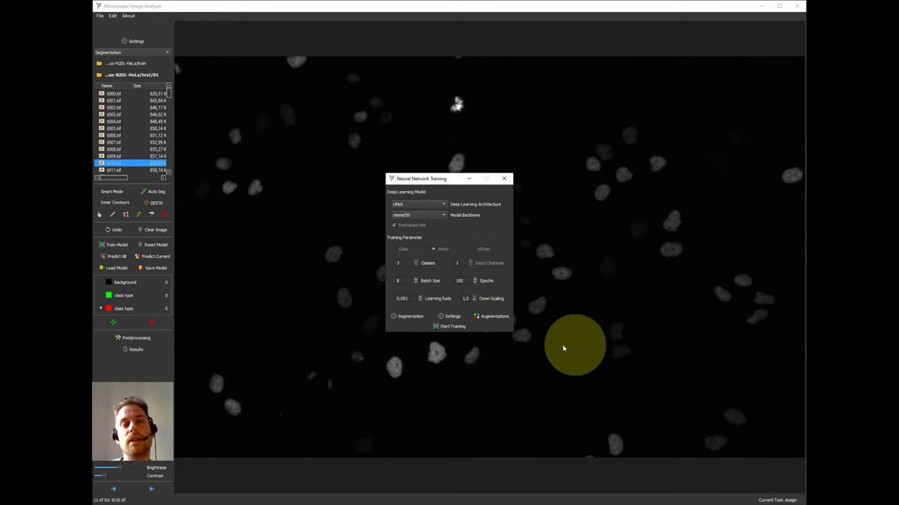
pyautogui.click(485, 319)
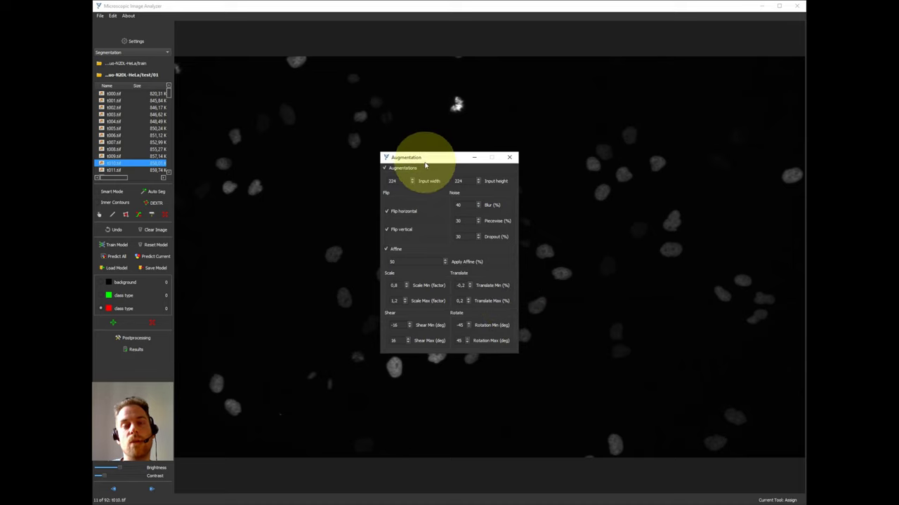
pyautogui.moveTo(426, 161); pyautogui.dragTo(575, 160)
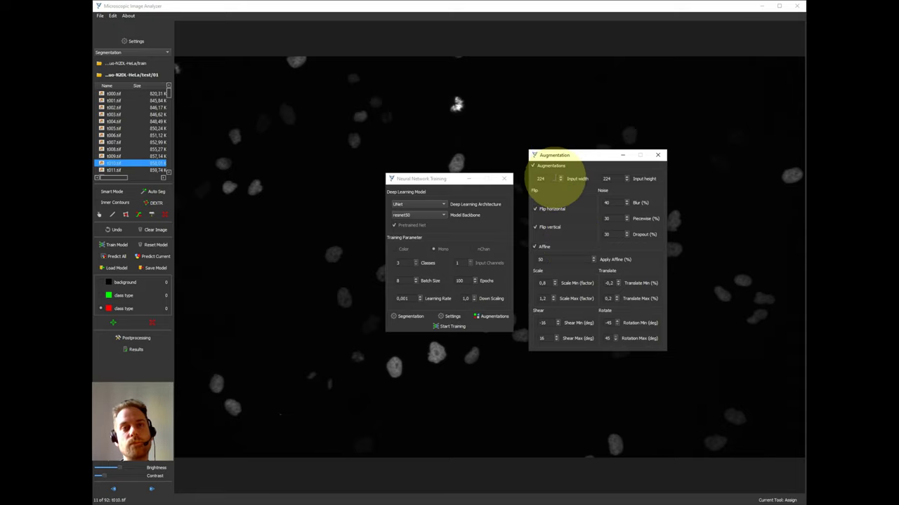
pyautogui.doubleClick(543, 178)
pyautogui.click(604, 178)
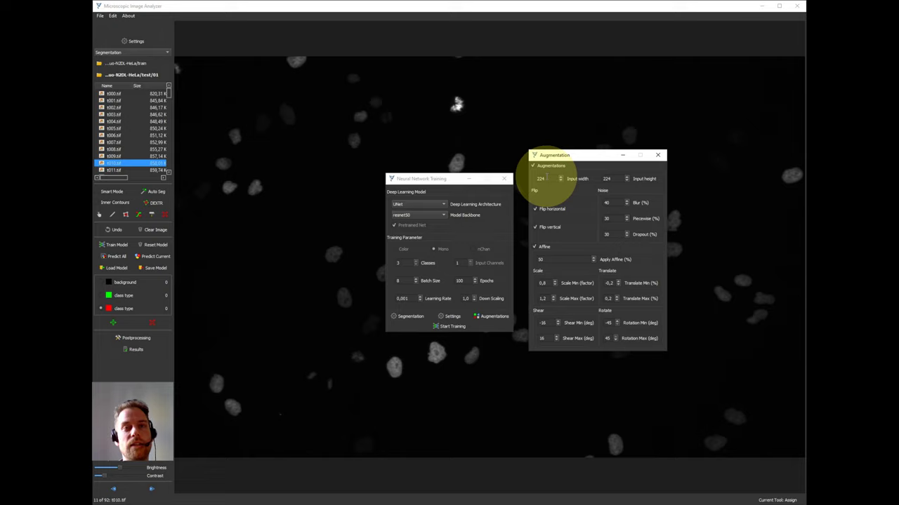
# Step: Close Augmentation, start U-Net training and arrange the windows while 100 epochs run
pyautogui.click(658, 155)
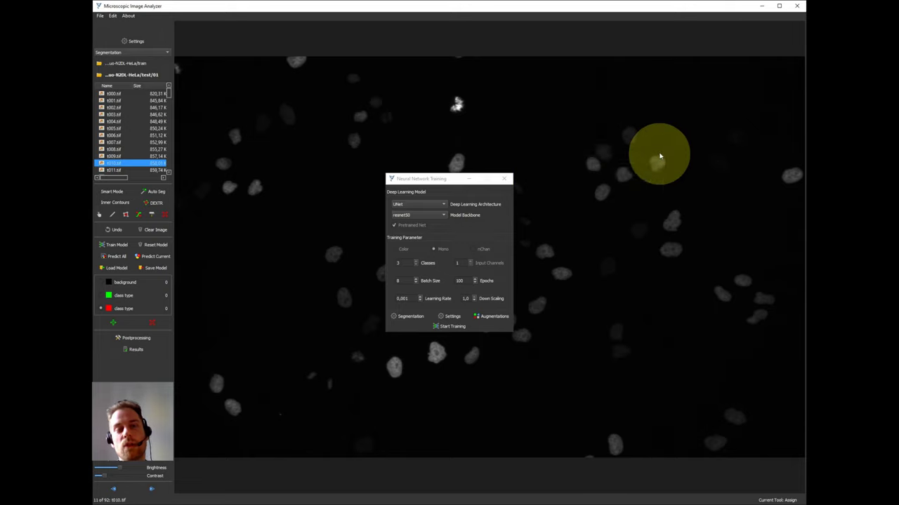
pyautogui.click(436, 327)
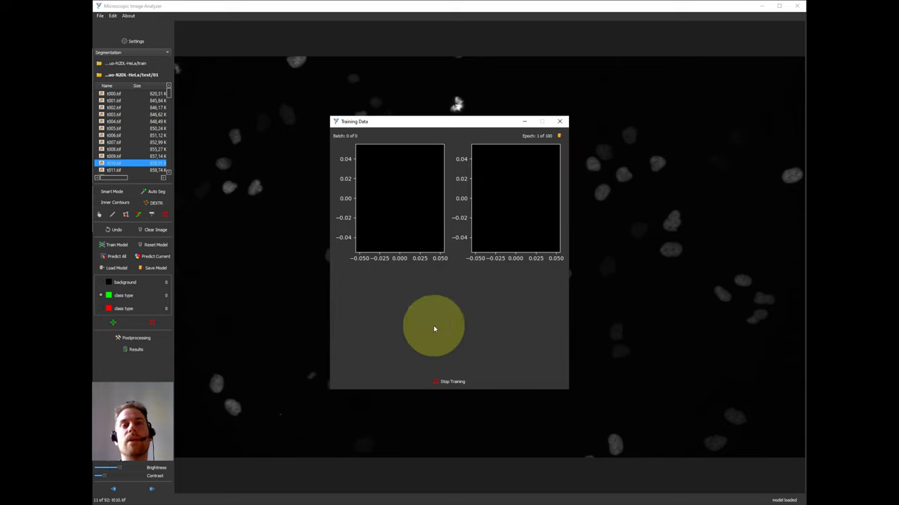
pyautogui.moveTo(445, 123); pyautogui.dragTo(678, 32)
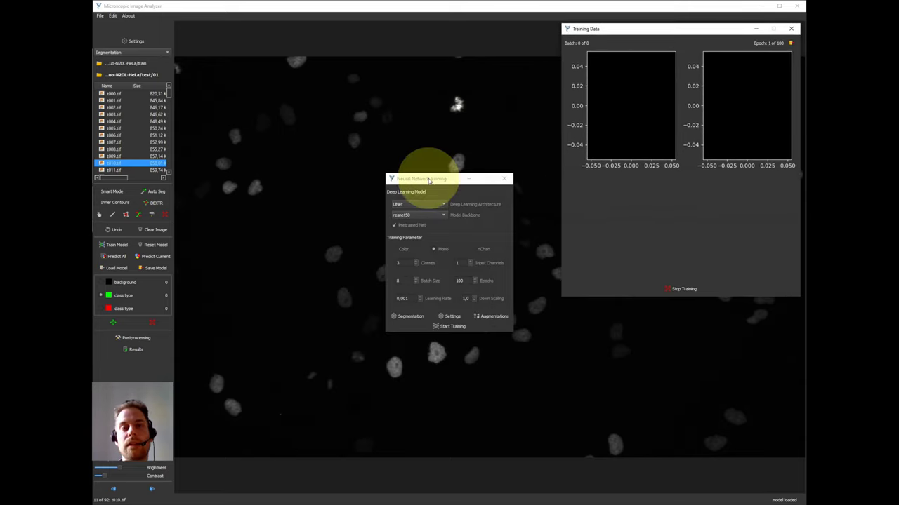
pyautogui.moveTo(430, 180); pyautogui.dragTo(704, 310)
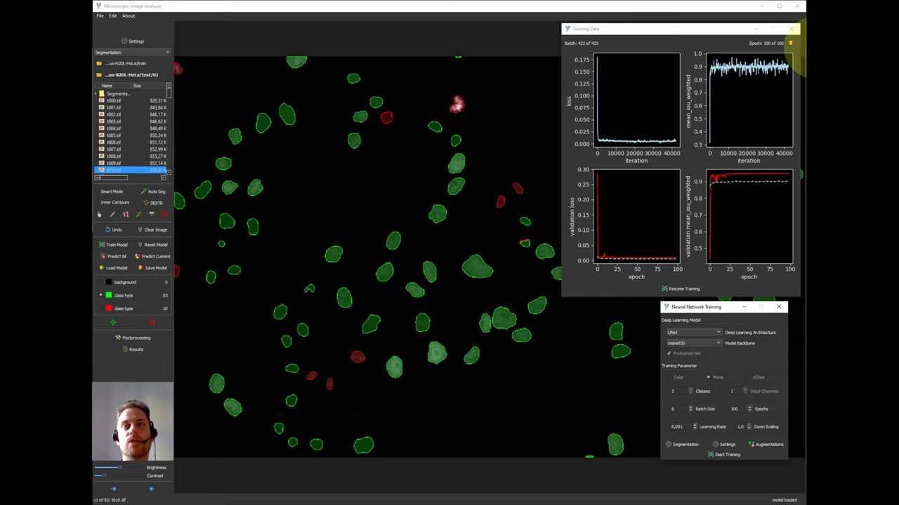
# Step: Close the training windows, advance to t011.tif and predict nuclei and dividing cells on it
pyautogui.click(792, 29)
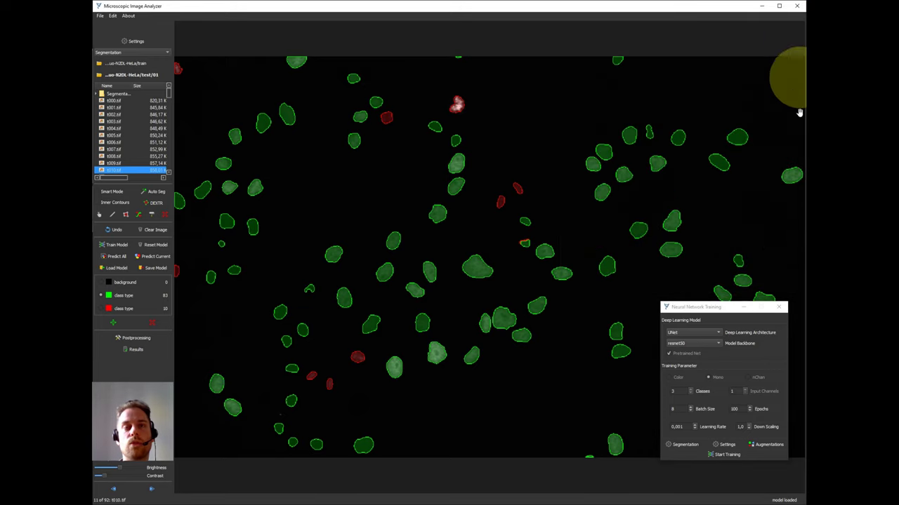
pyautogui.click(779, 309)
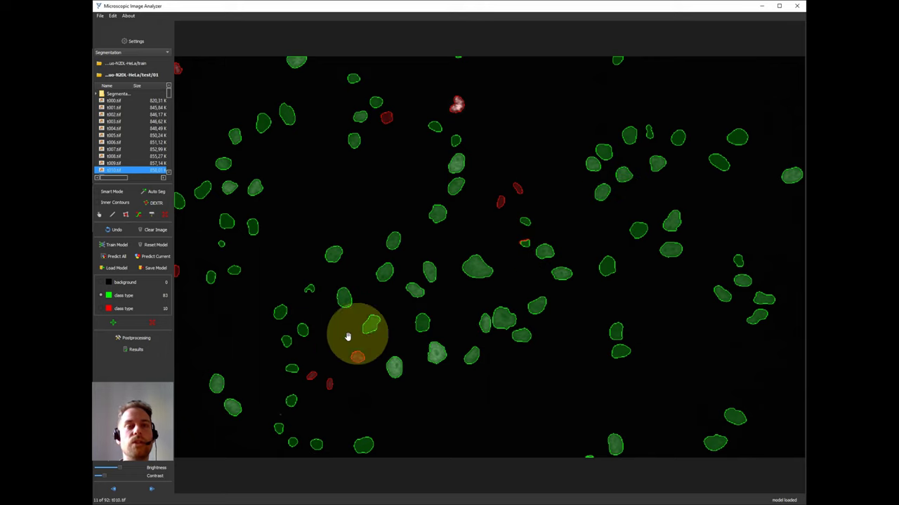
pyautogui.click(152, 488)
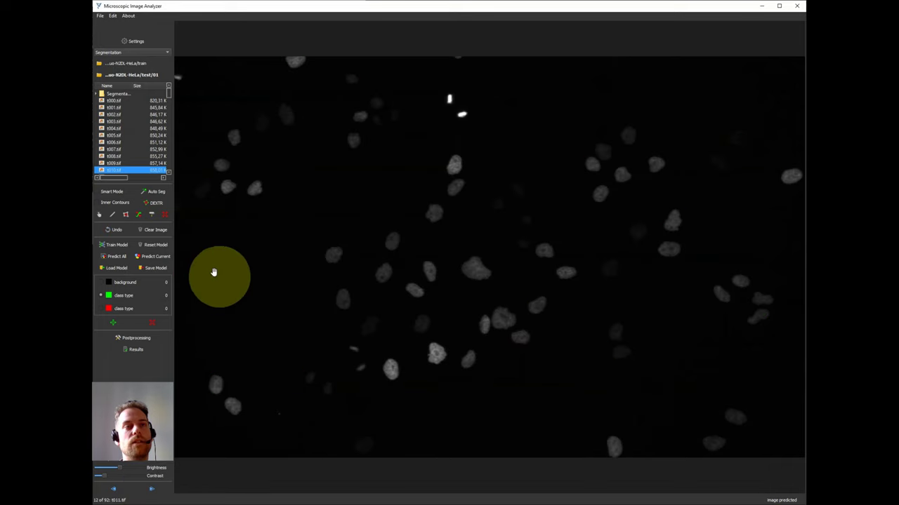
pyautogui.click(151, 256)
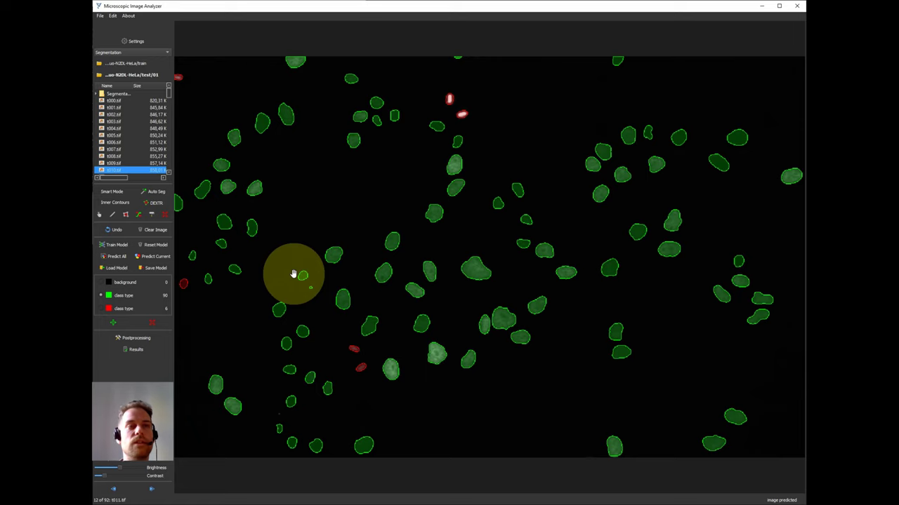
# Step: Predict all test/01 images, then view the results on t012 through t014.tif
pyautogui.click(123, 257)
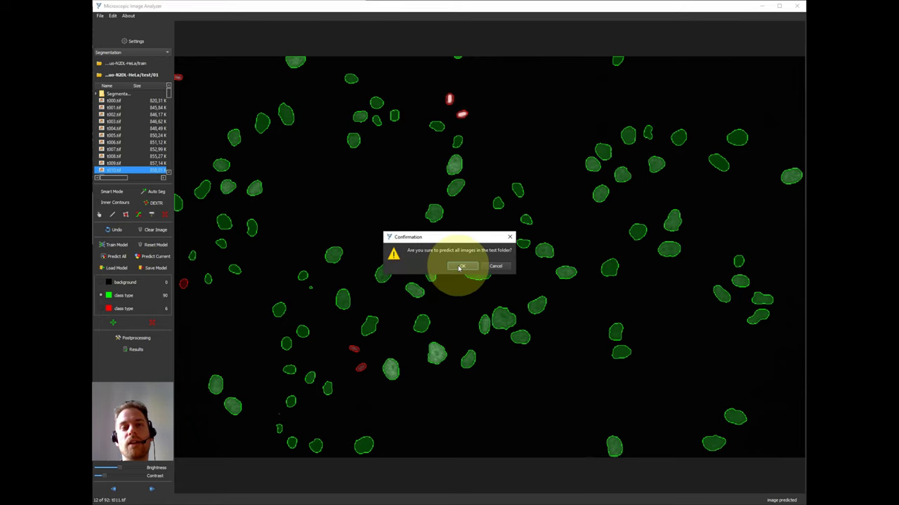
pyautogui.click(460, 267)
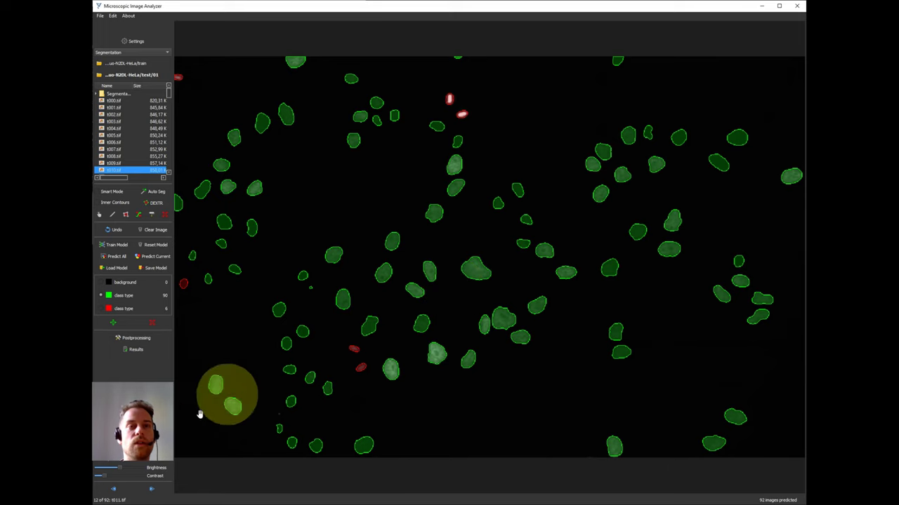
pyautogui.click(153, 490)
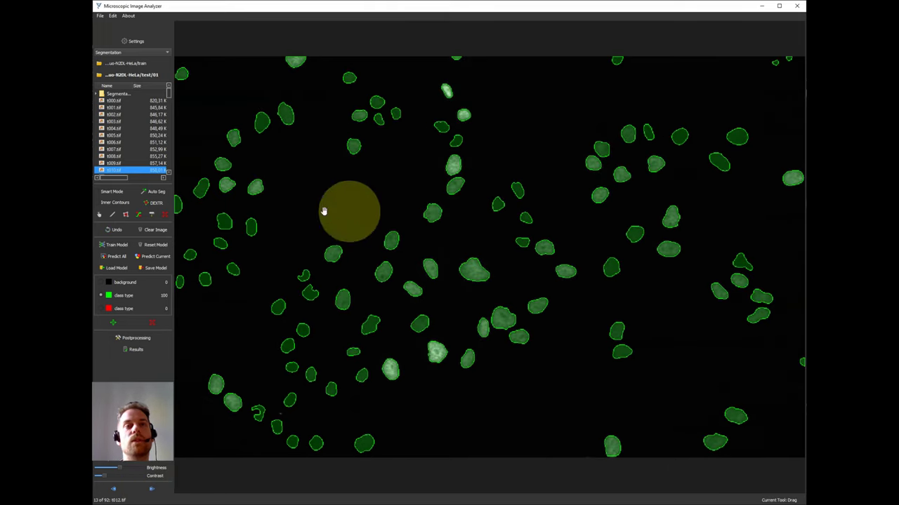
pyautogui.click(151, 491)
pyautogui.click(151, 491)
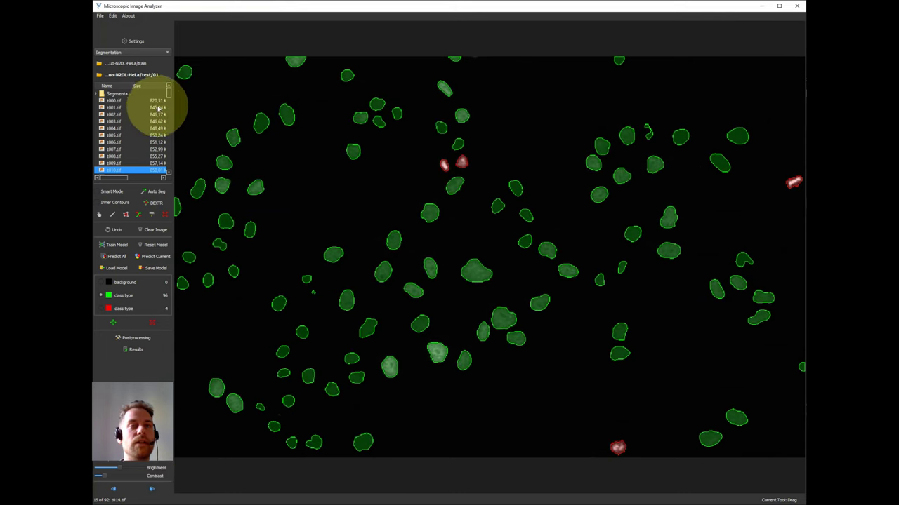
# Step: Go back to t000.tif and step through the test/01 nuclei and dividing-cell predictions up to t089.tif
pyautogui.click(120, 101)
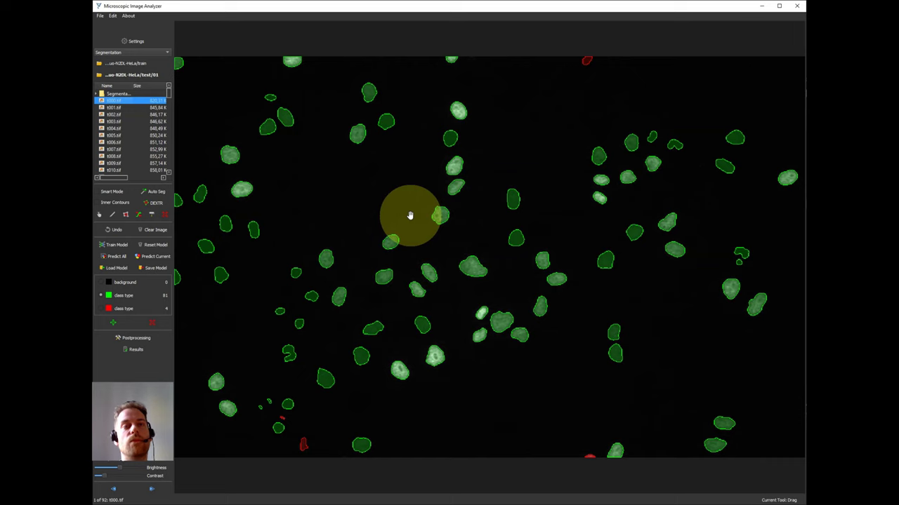
pyautogui.press('Right')
pyautogui.press('Right')
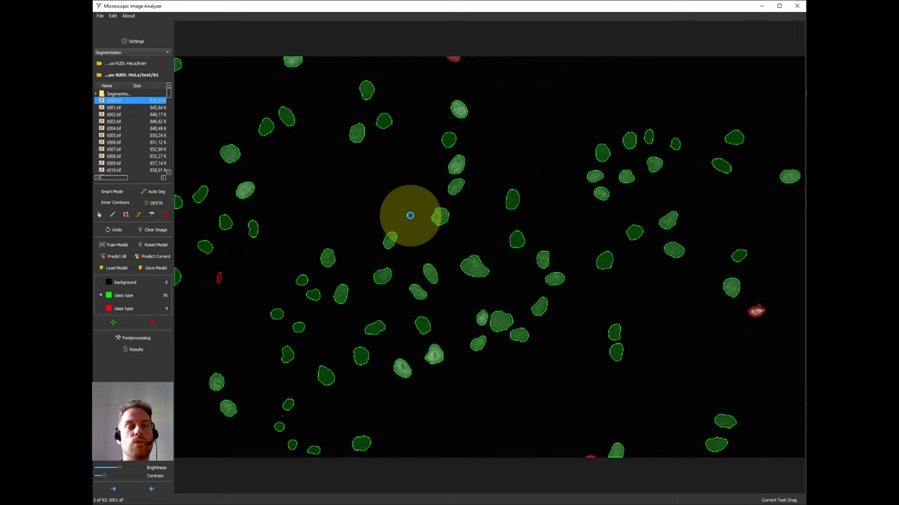
pyautogui.press('Right')
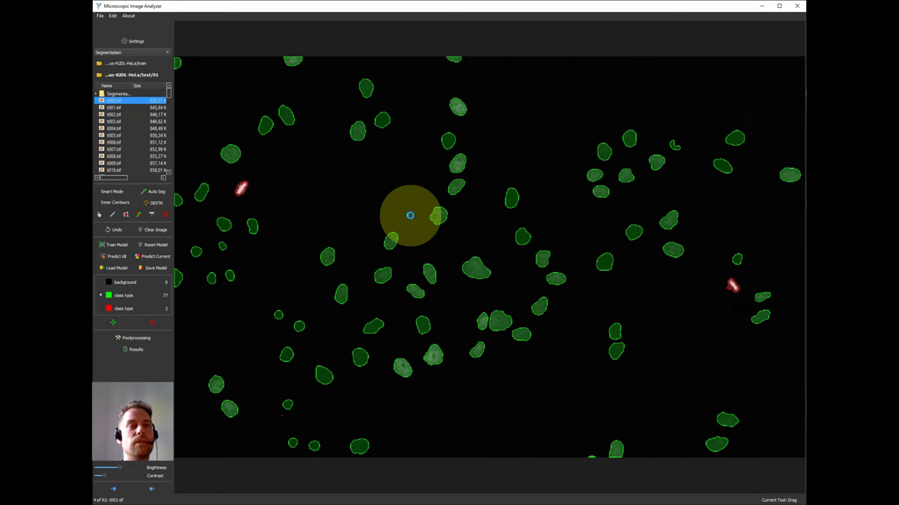
pyautogui.press('Right')
pyautogui.press('Right')
pyautogui.press('Right')
pyautogui.press('Right')
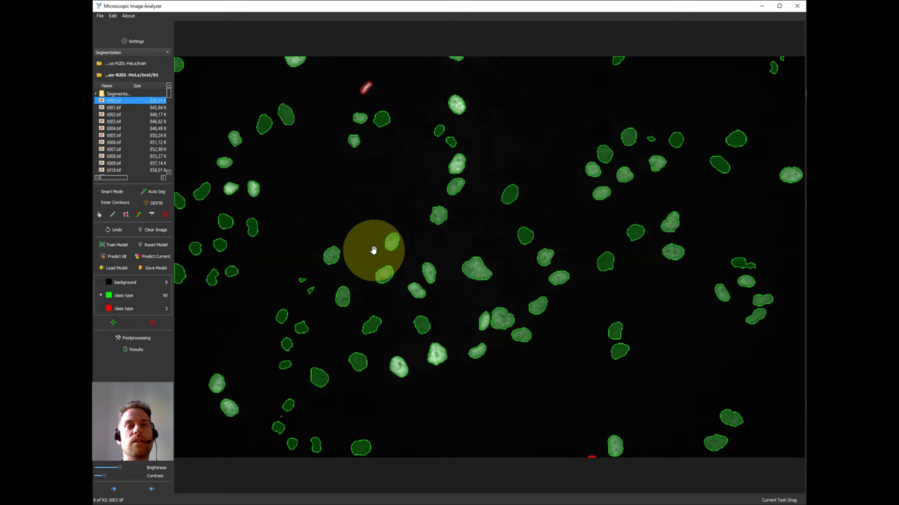
pyautogui.press('Right')
pyautogui.press('Right')
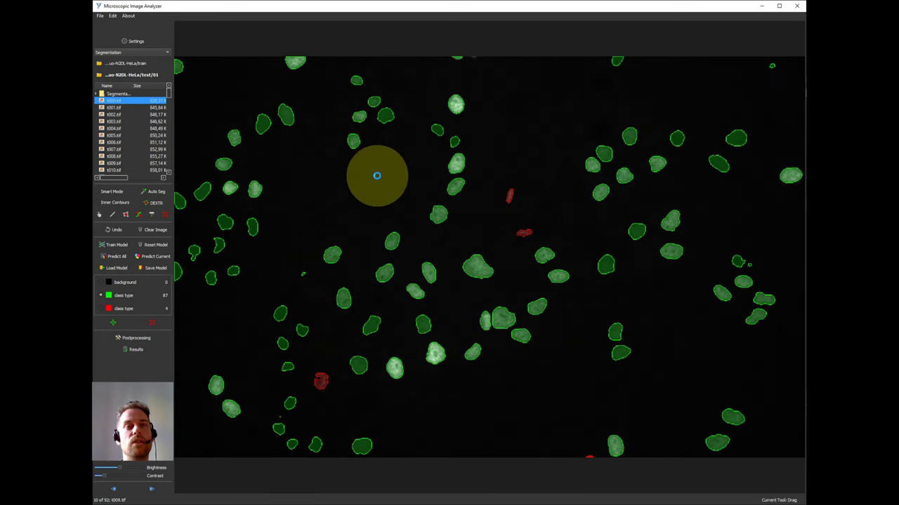
pyautogui.press('Right')
pyautogui.press('Right')
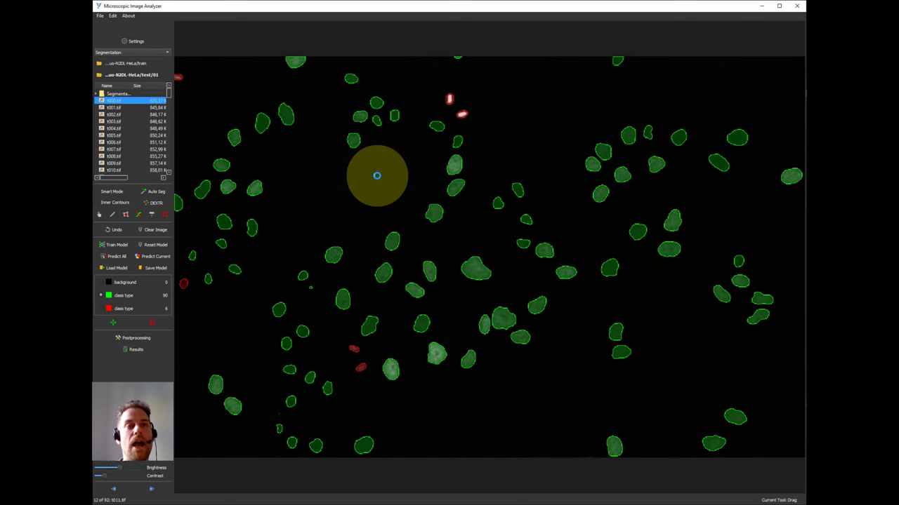
pyautogui.press('Right')
pyautogui.press('Right')
pyautogui.press('Right')
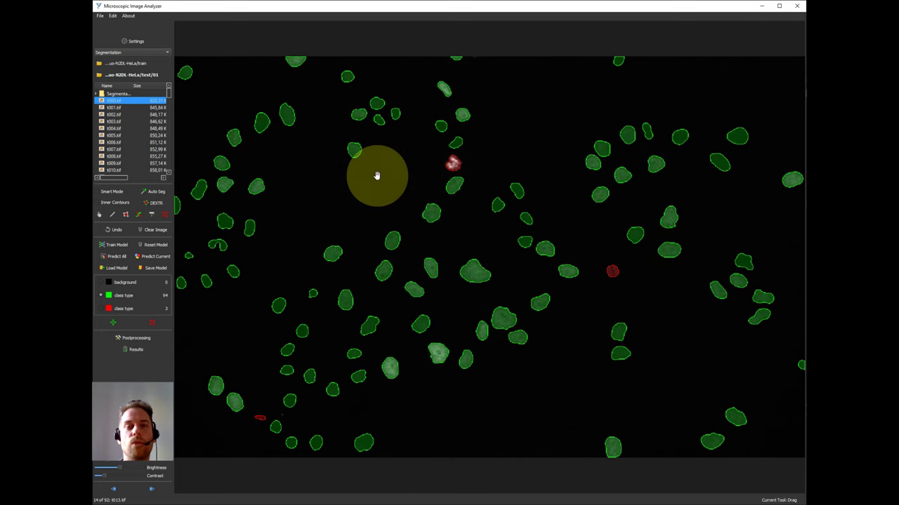
pyautogui.press('Right')
pyautogui.press('Right')
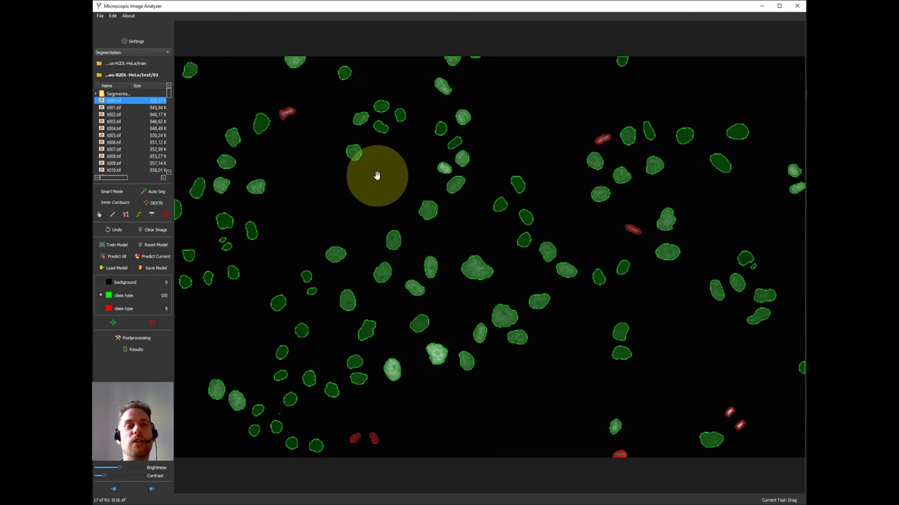
pyautogui.press('Right')
pyautogui.press('Right')
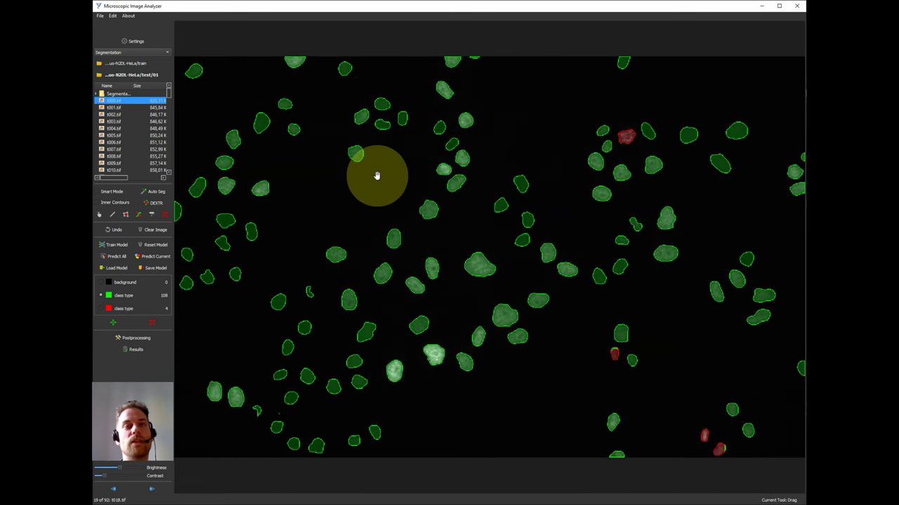
pyautogui.press('Right')
pyautogui.press('Right')
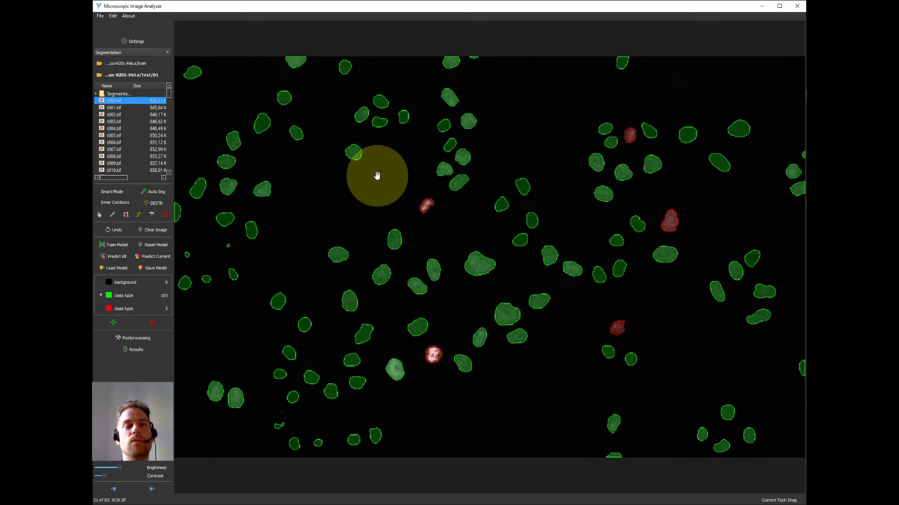
pyautogui.press('Right')
pyautogui.press('Right')
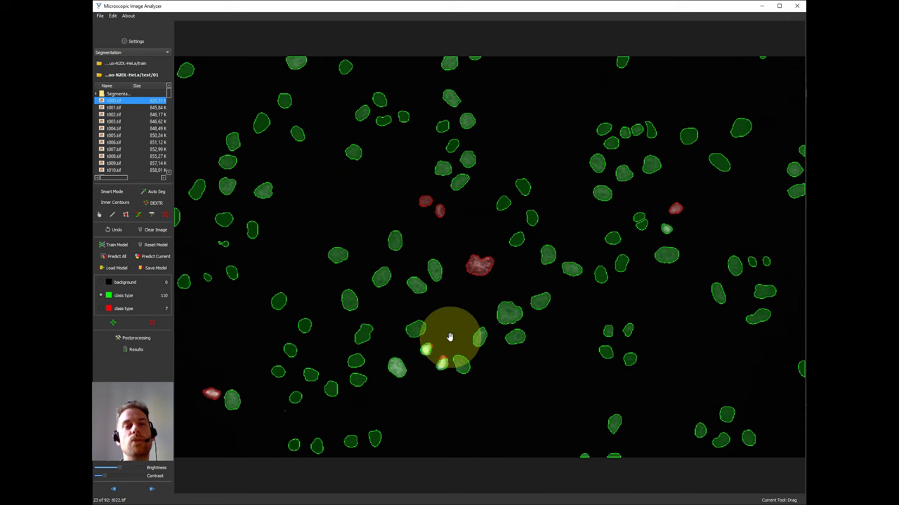
pyautogui.press('Right')
pyautogui.press('Right')
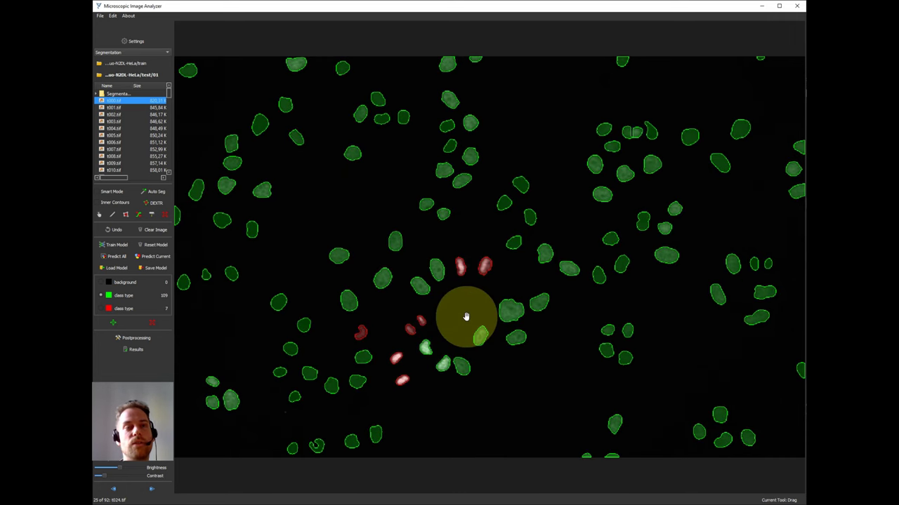
pyautogui.press('Right')
pyautogui.press('Right')
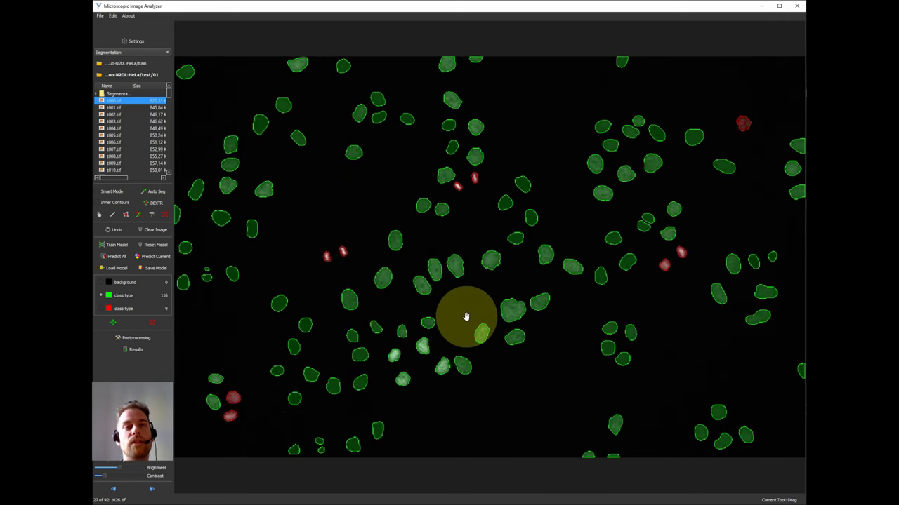
pyautogui.press('Right')
pyautogui.press('Right')
pyautogui.press('Right')
pyautogui.press('Right')
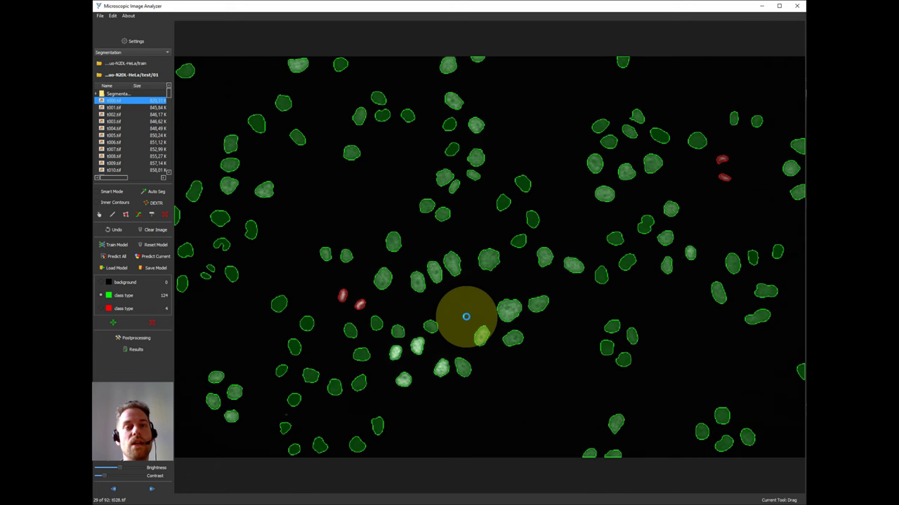
pyautogui.press('Right')
pyautogui.press('Right')
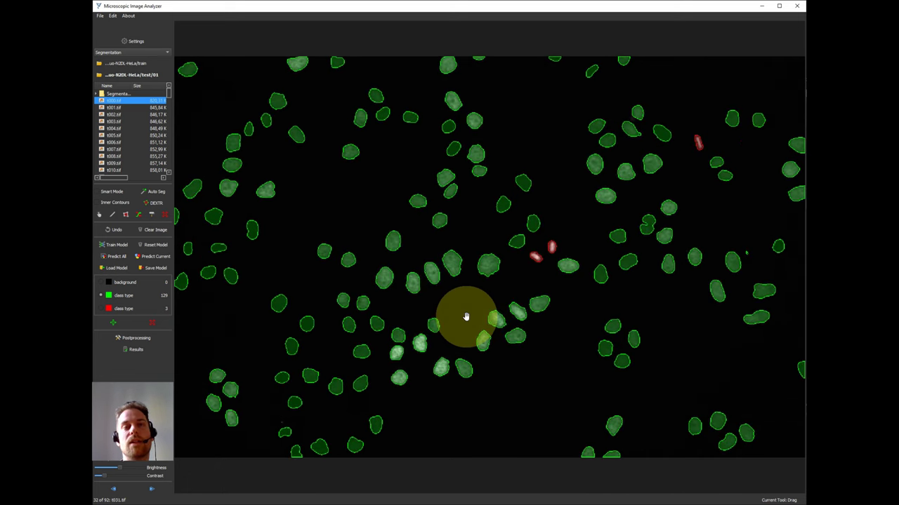
pyautogui.press('Right')
pyautogui.press('Right')
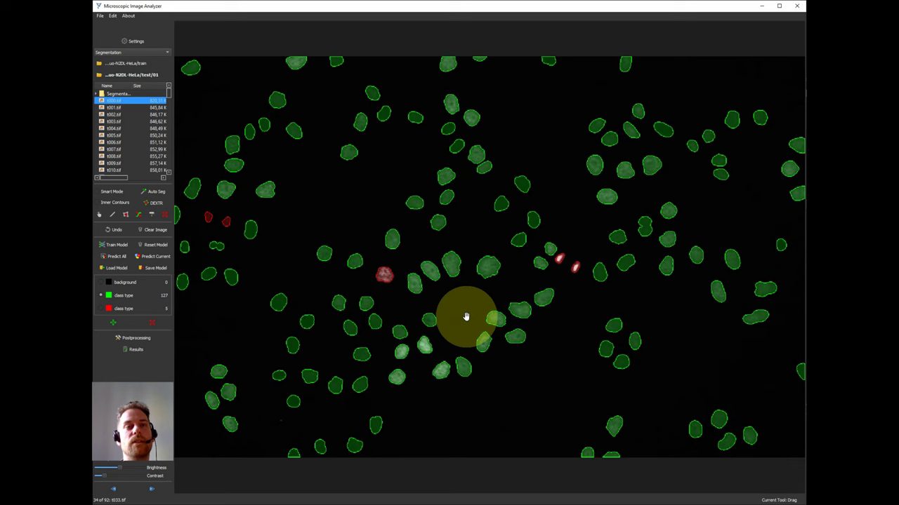
pyautogui.press('Right')
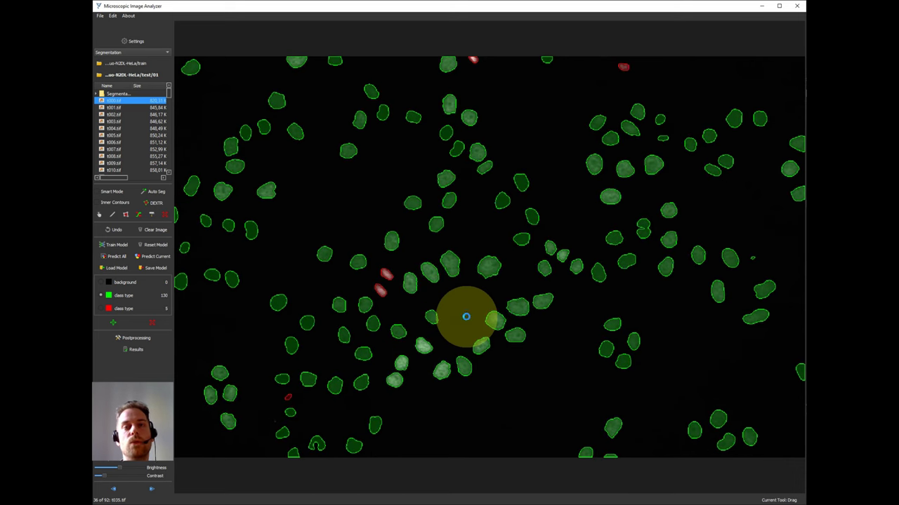
pyautogui.press('Right')
pyautogui.press('Right')
pyautogui.press('Right')
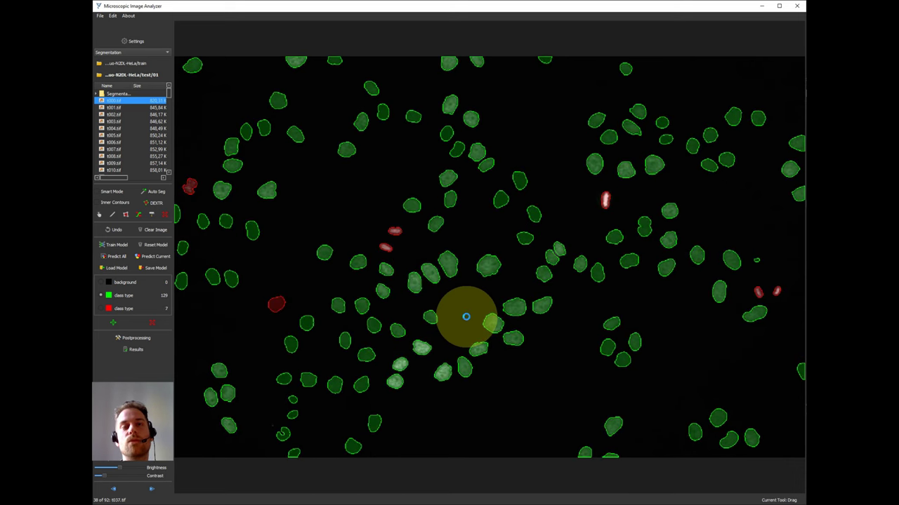
pyautogui.press('Right')
pyautogui.press('Right')
pyautogui.press('Right')
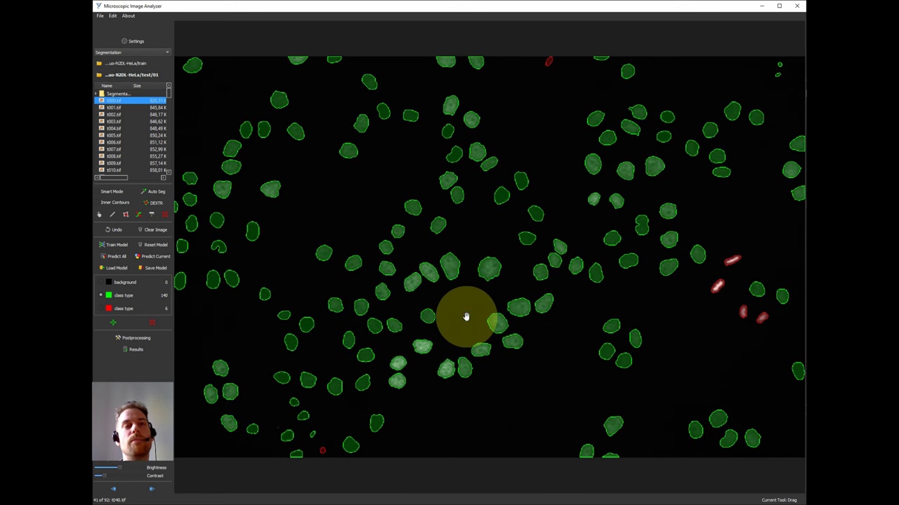
pyautogui.press('Right')
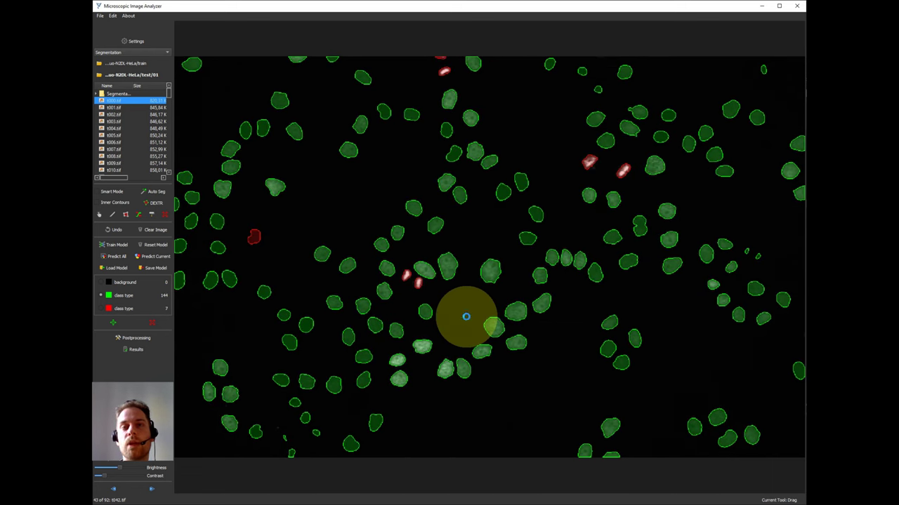
pyautogui.press('Right')
pyautogui.press('Right')
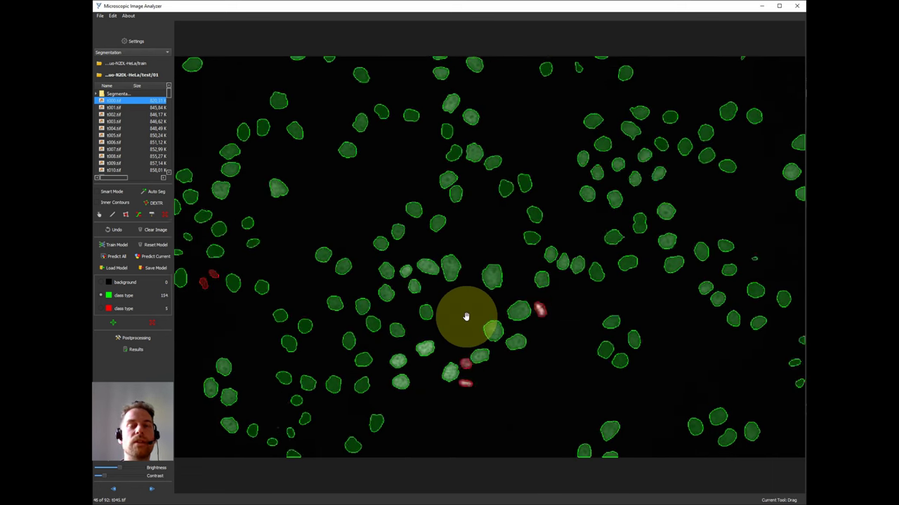
pyautogui.press('Right')
pyautogui.press('Right')
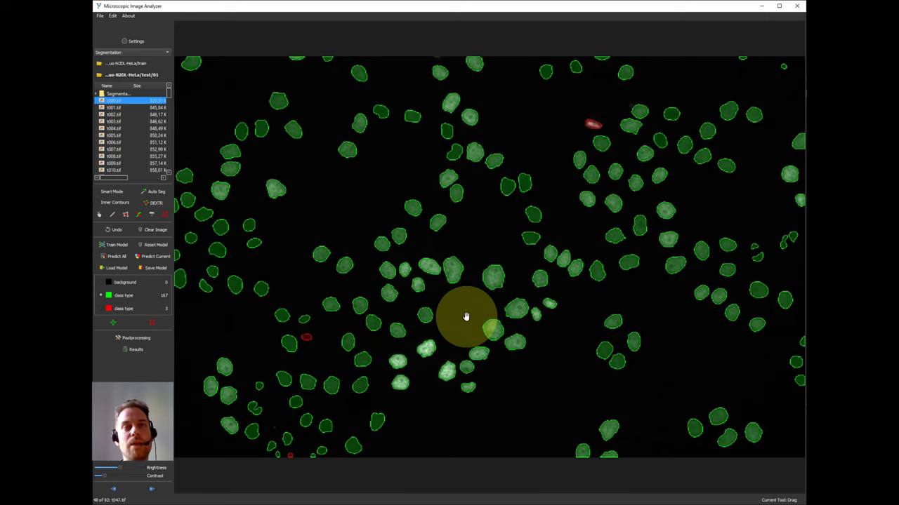
pyautogui.press('Right')
pyautogui.press('Right')
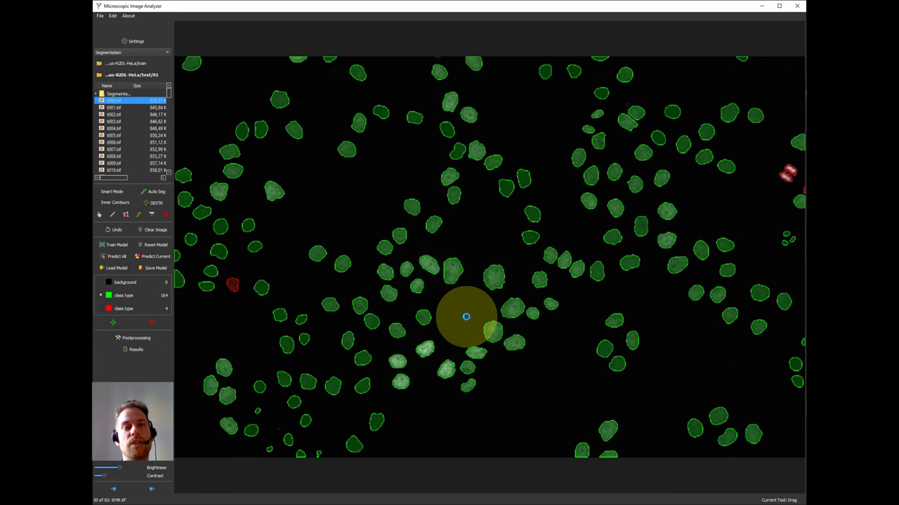
pyautogui.press('Right')
pyautogui.press('Right')
pyautogui.press('Right')
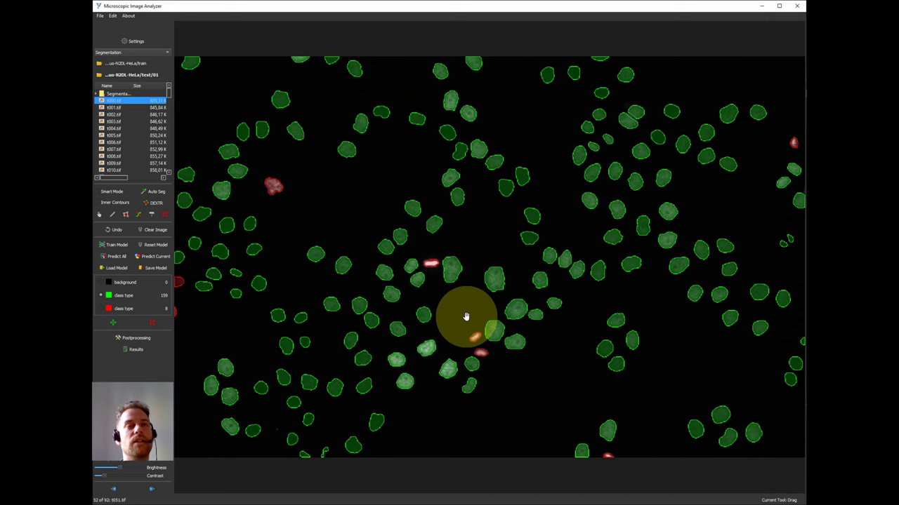
pyautogui.press('Right')
pyautogui.press('Right')
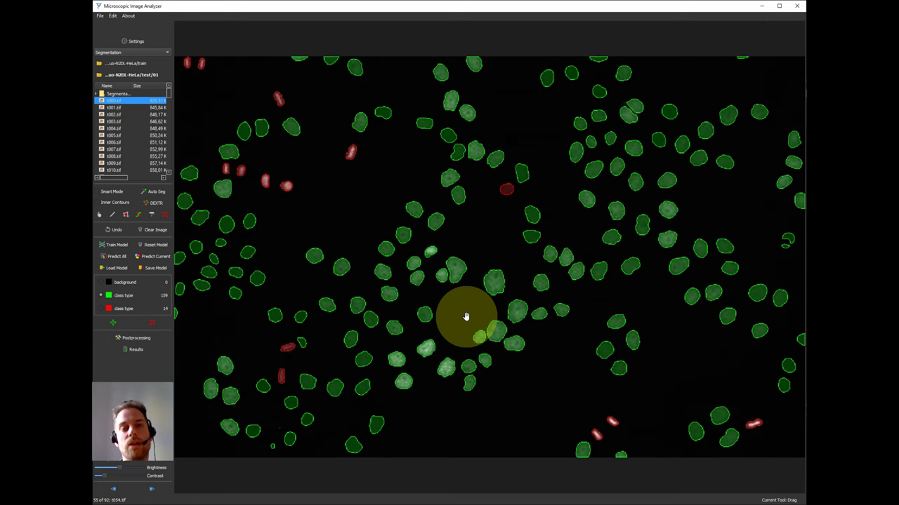
pyautogui.press('Right')
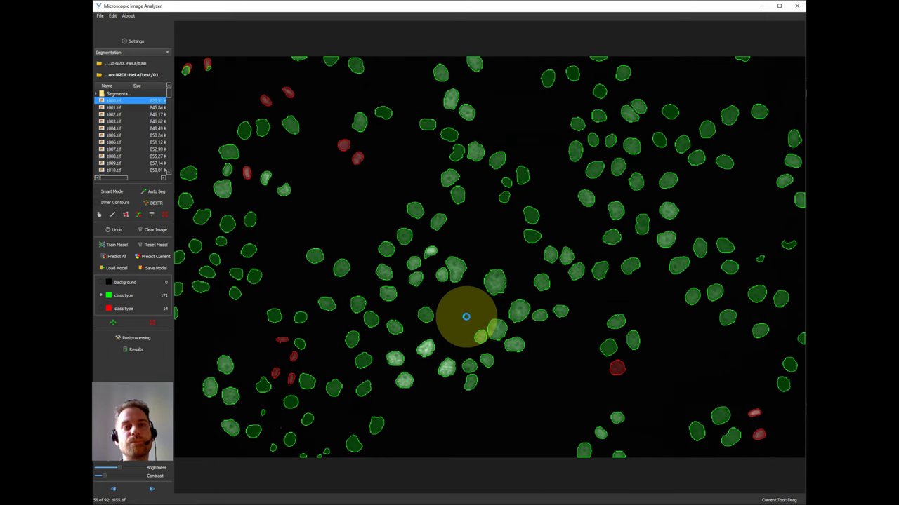
pyautogui.press('Right')
pyautogui.press('Right')
pyautogui.press('Right')
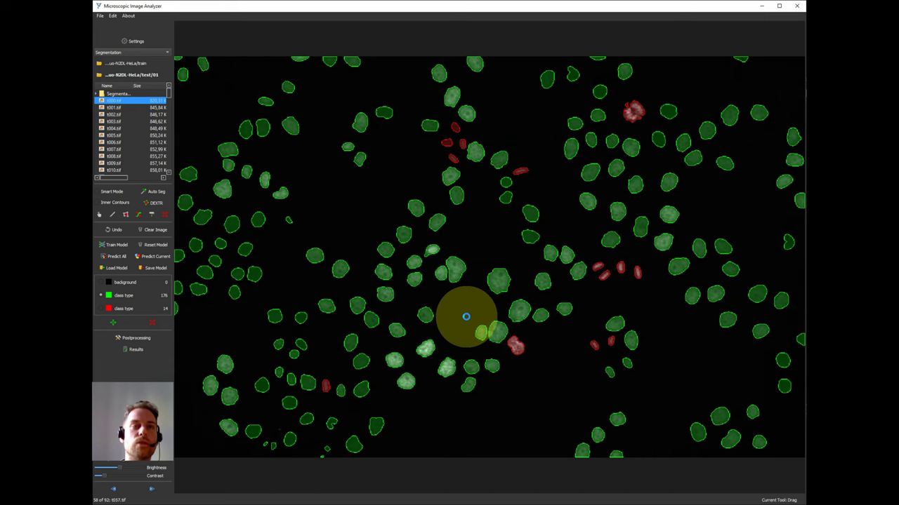
pyautogui.press('Right')
pyautogui.press('Right')
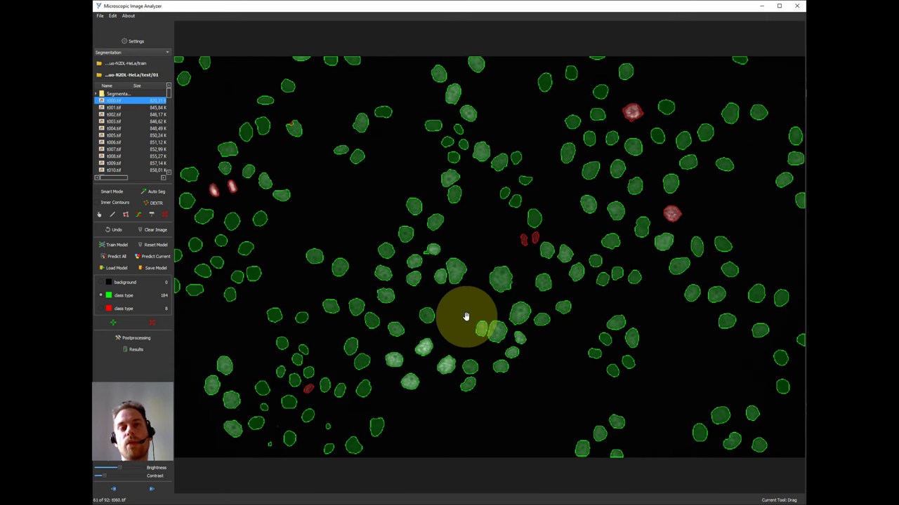
pyautogui.press('Right')
pyautogui.press('Right')
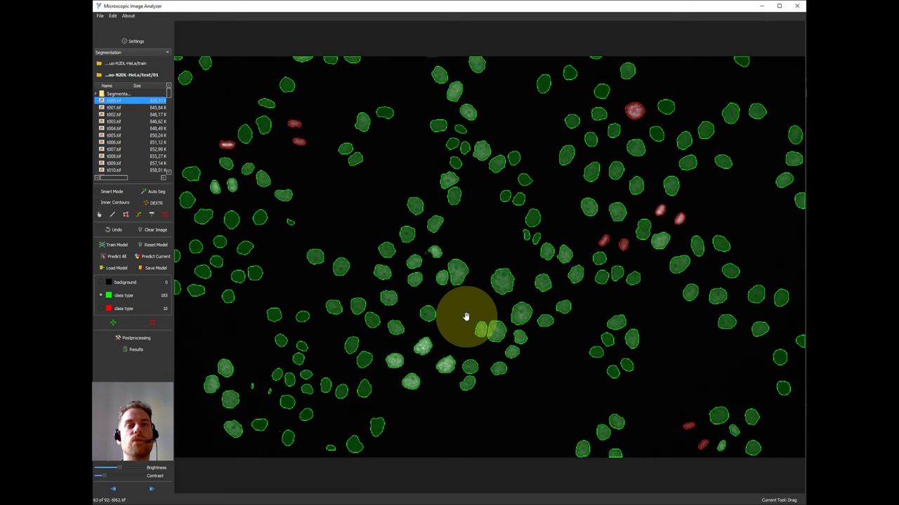
pyautogui.press('Right')
pyautogui.press('Right')
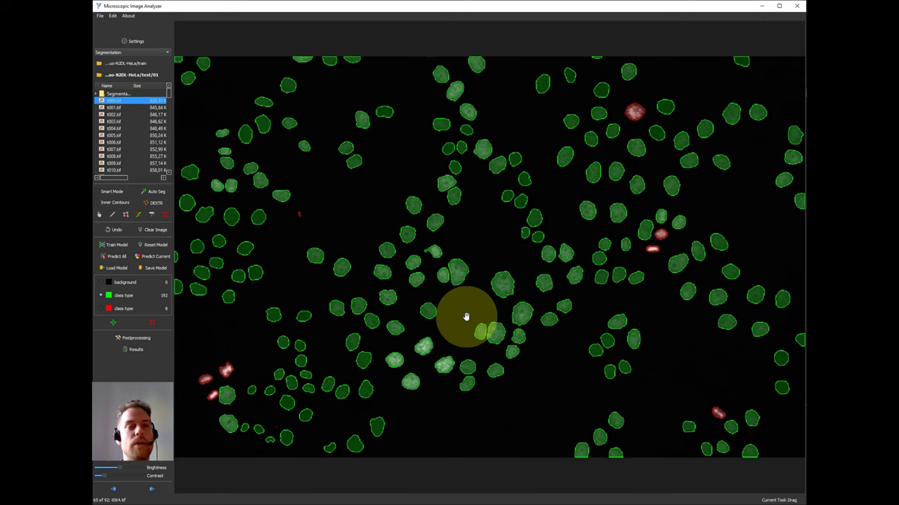
pyautogui.press('Right')
pyautogui.press('Right')
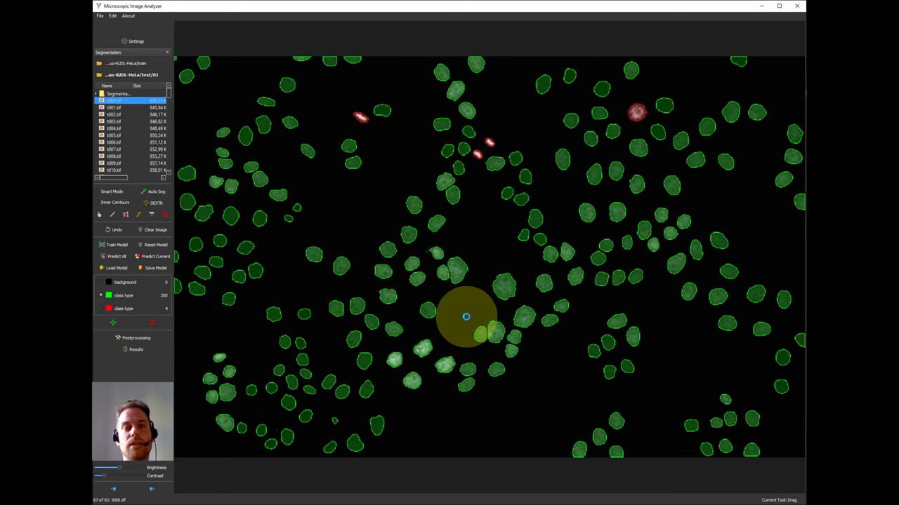
pyautogui.press('Right')
pyautogui.press('Right')
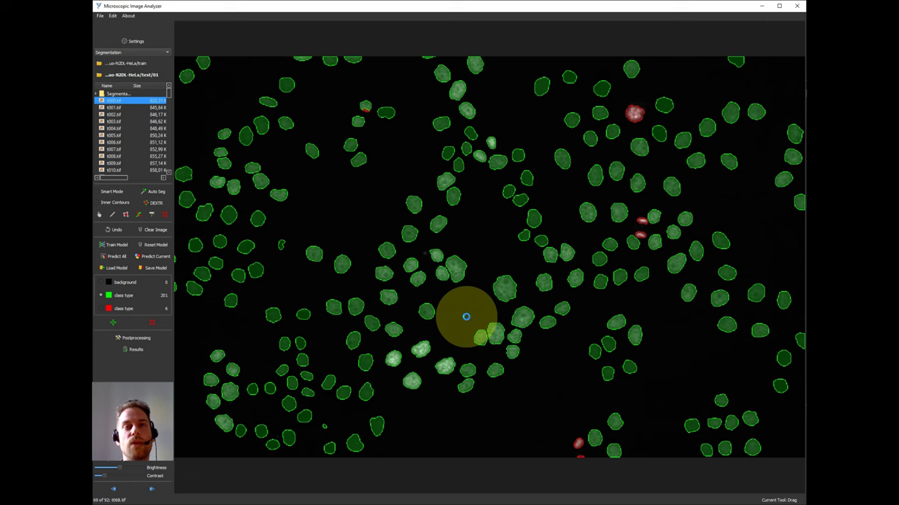
pyautogui.press('Right')
pyautogui.press('Right')
pyautogui.press('Right')
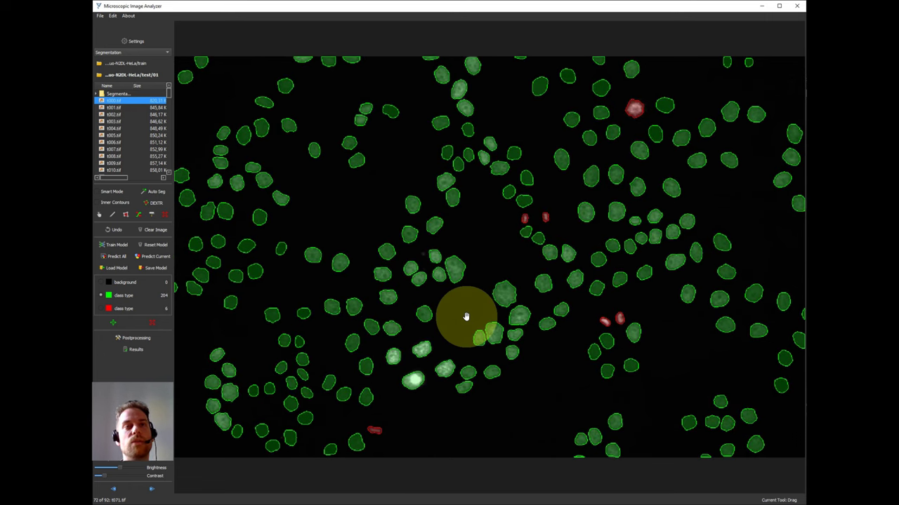
pyautogui.press('Right')
pyautogui.press('Right')
pyautogui.press('Right')
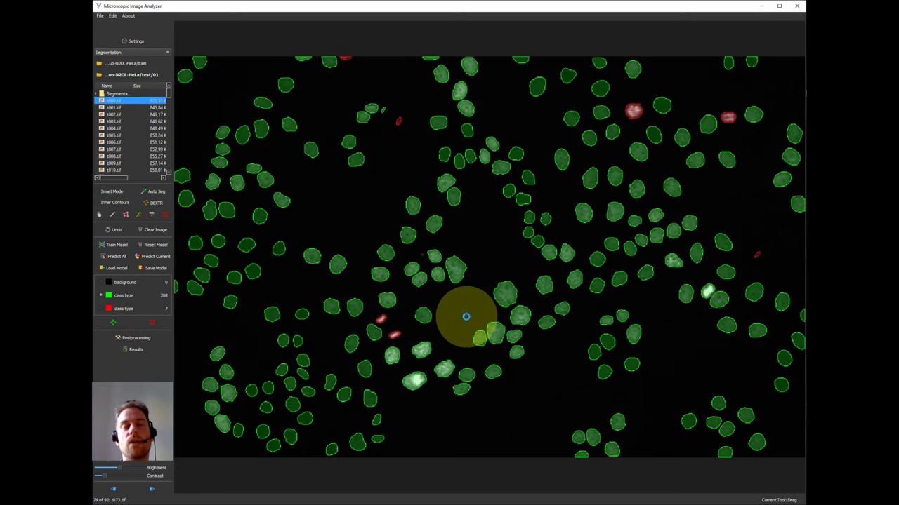
pyautogui.press('Right')
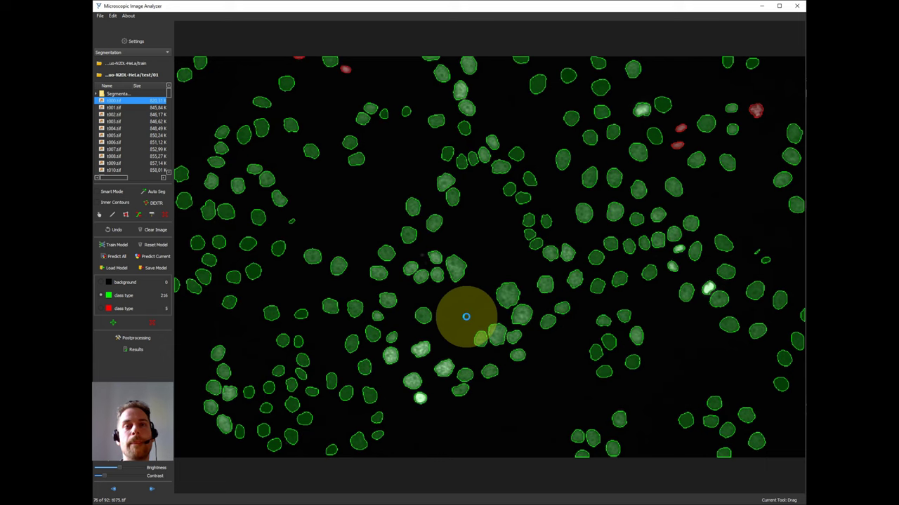
pyautogui.press('Right')
pyautogui.press('Right')
pyautogui.press('Right')
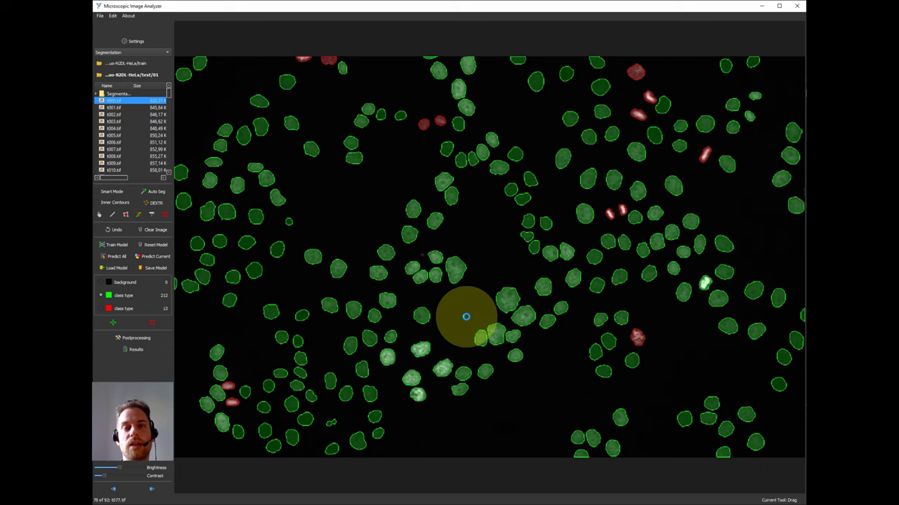
pyautogui.press('Right')
pyautogui.press('Right')
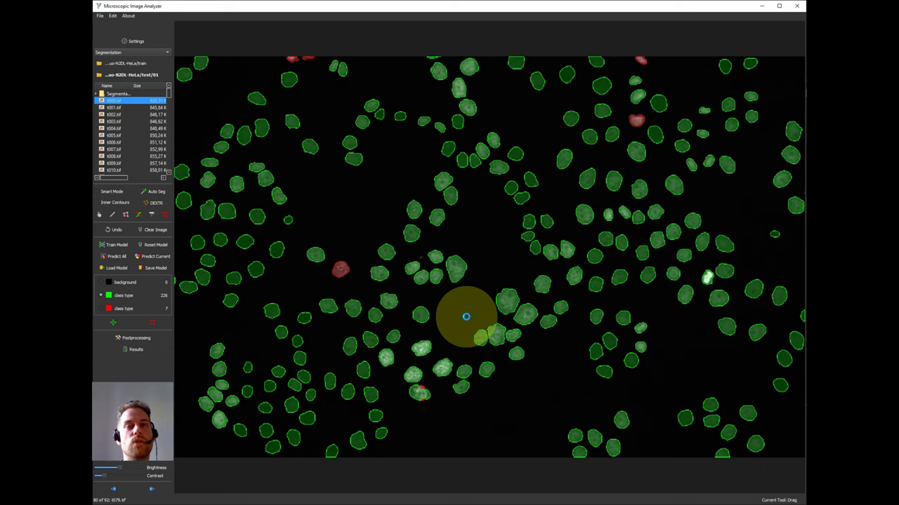
pyautogui.press('Right')
pyautogui.press('Right')
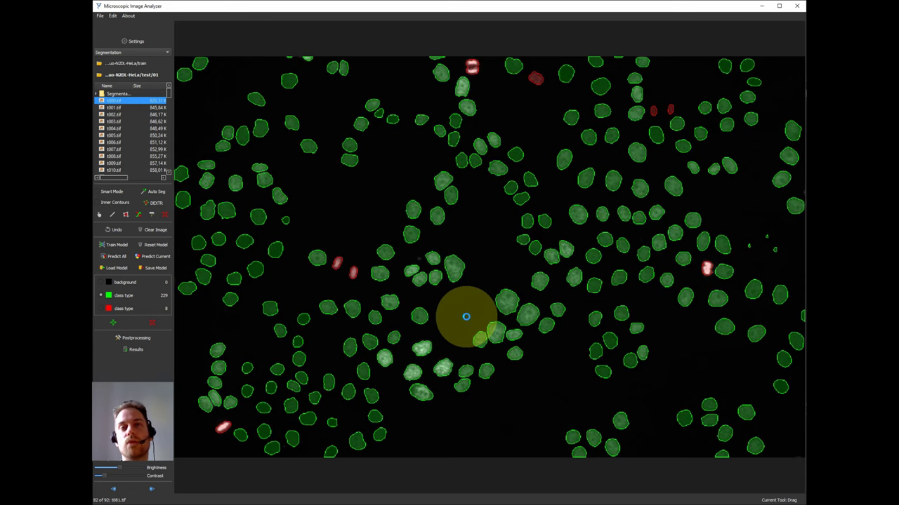
pyautogui.press('Right')
pyautogui.press('Right')
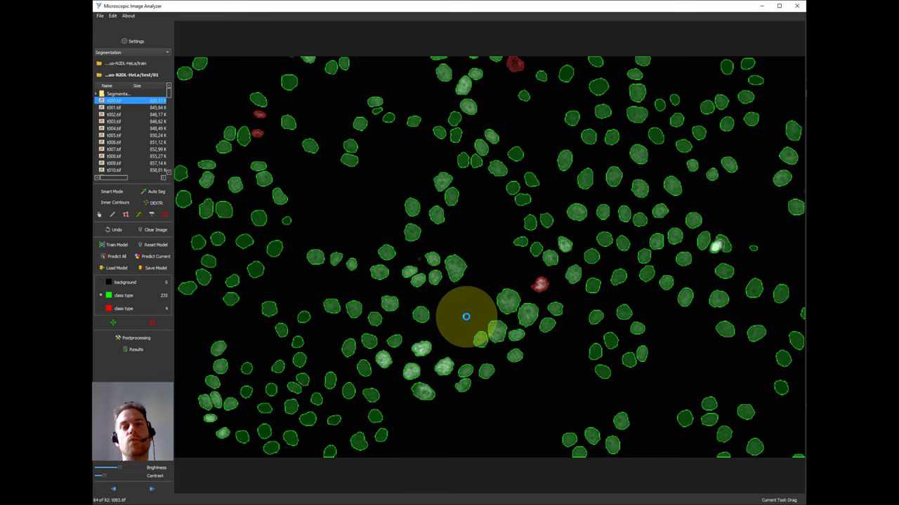
pyautogui.press('Right')
pyautogui.press('Right')
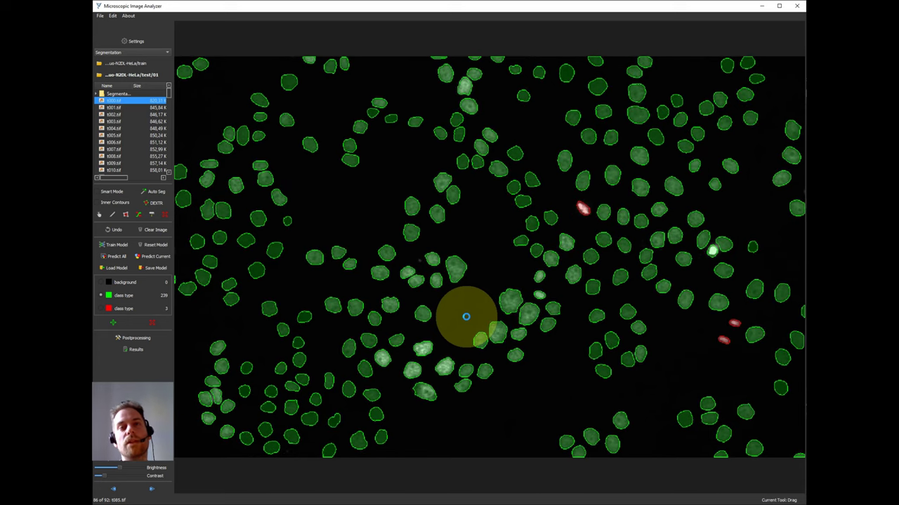
pyautogui.press('Right')
pyautogui.press('Right')
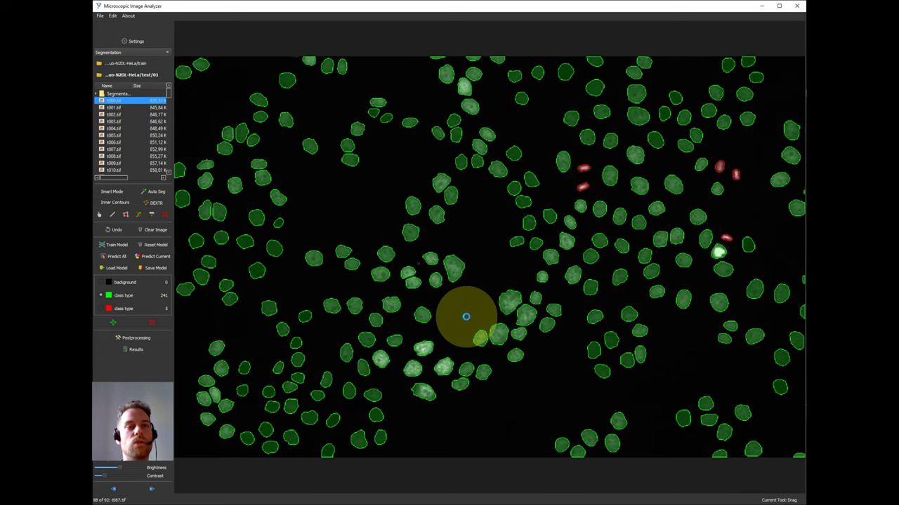
pyautogui.press('Right')
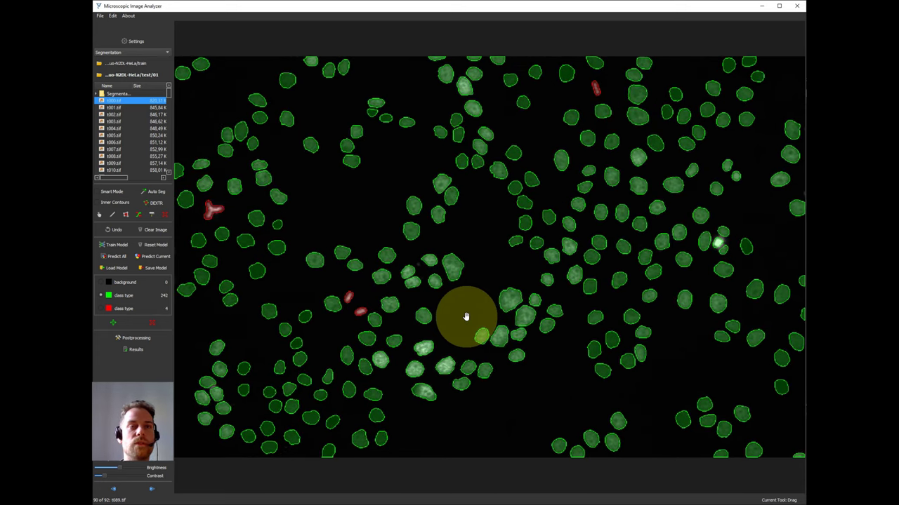
pyautogui.press('Right')
pyautogui.press('Right')
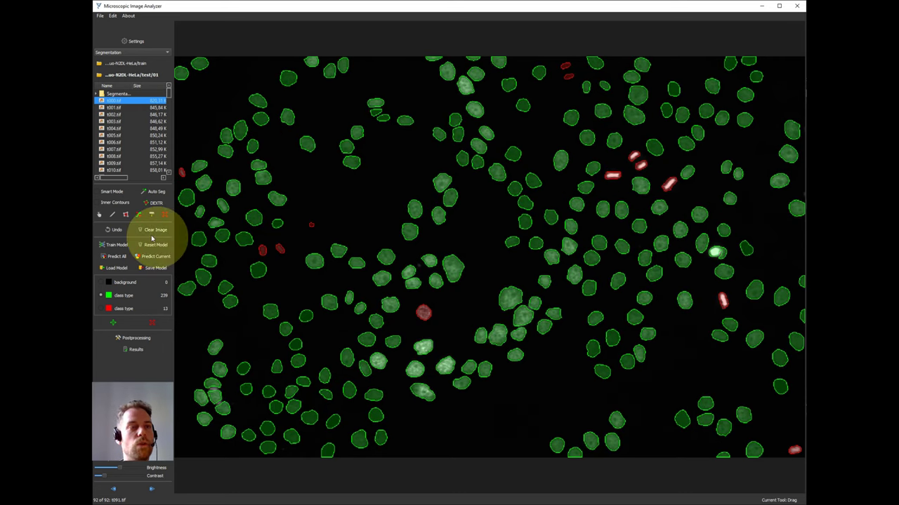
# Step: Open the Results panel to export the results for all images
pyautogui.click(125, 350)
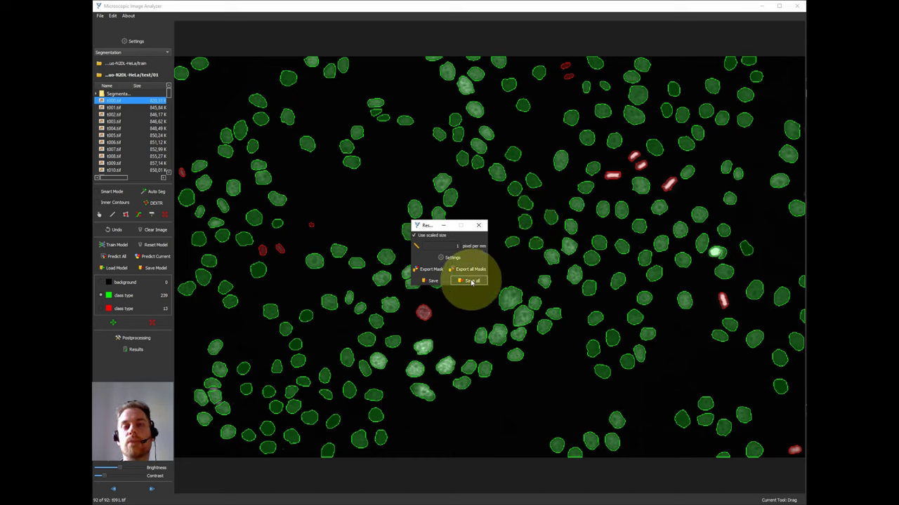
# Step: Save the results of all images as the CSV file 'my results' in test/01
pyautogui.click(462, 283)
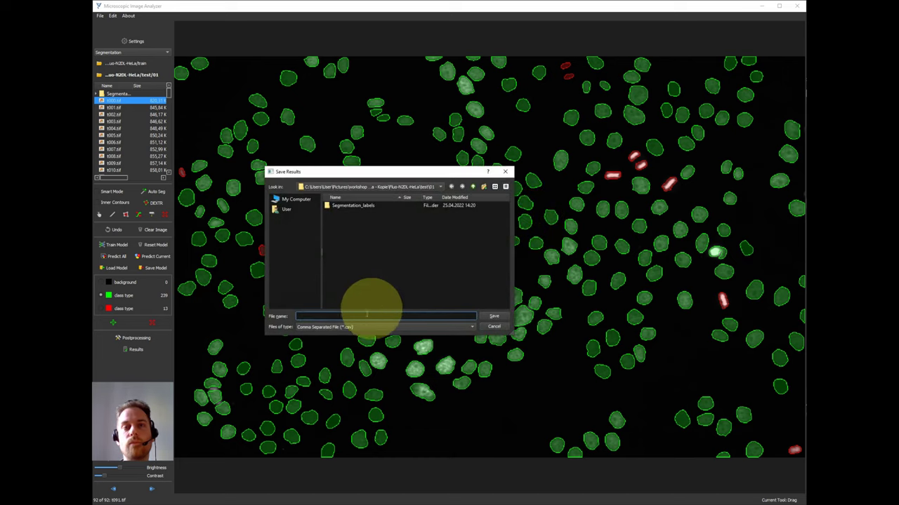
pyautogui.write('my results')
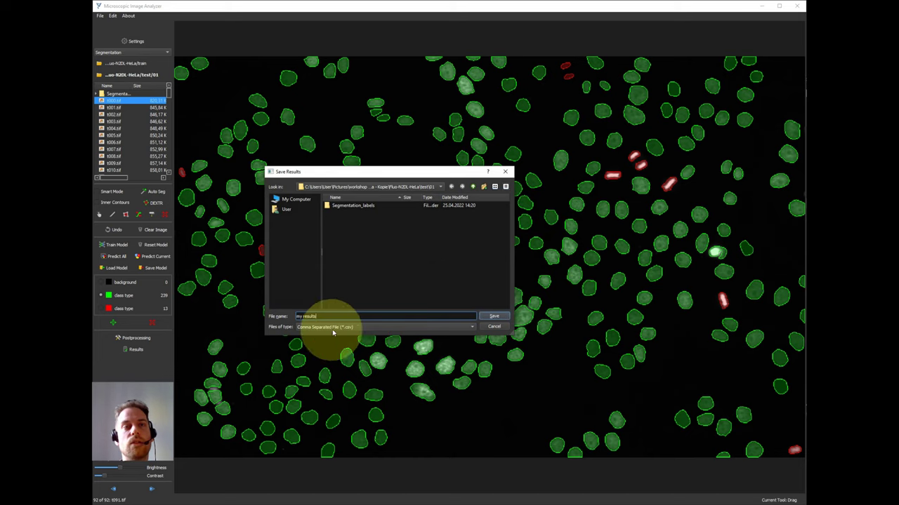
pyautogui.click(492, 316)
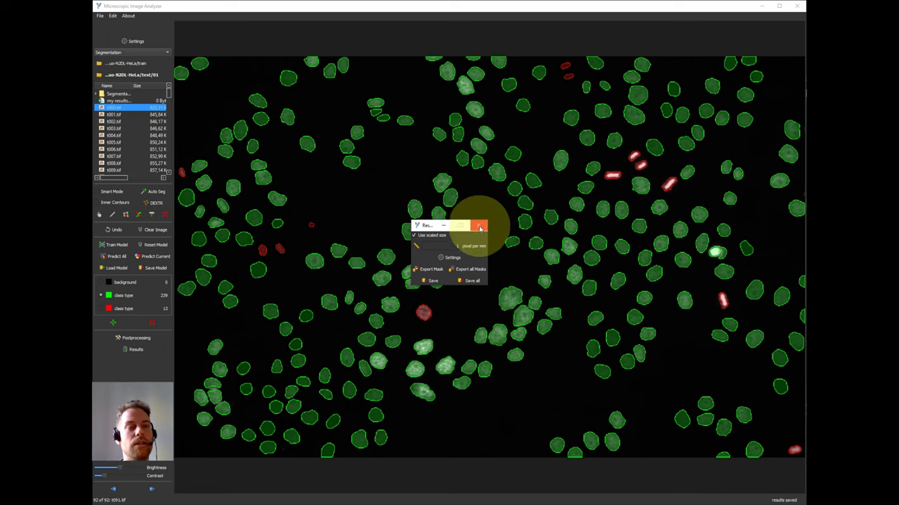
# Step: Close the Results window to show the segmented final image t091.tif
pyautogui.click(479, 224)
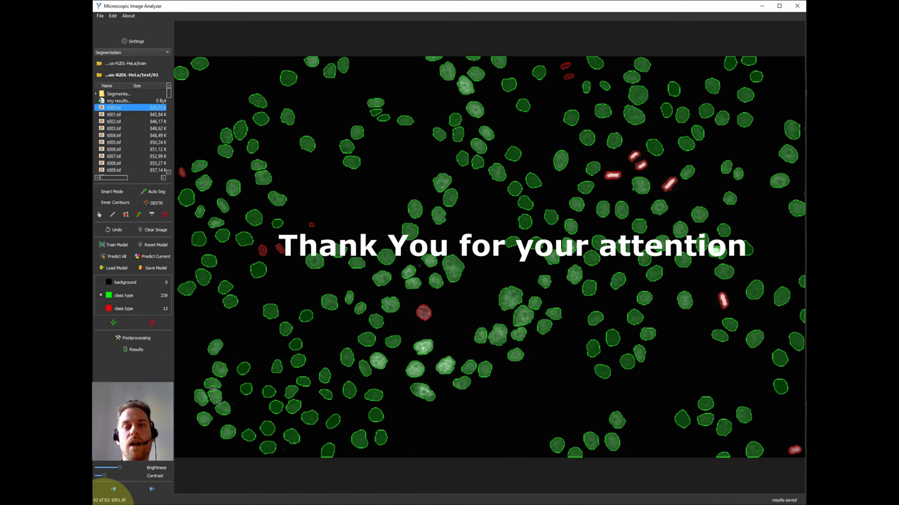